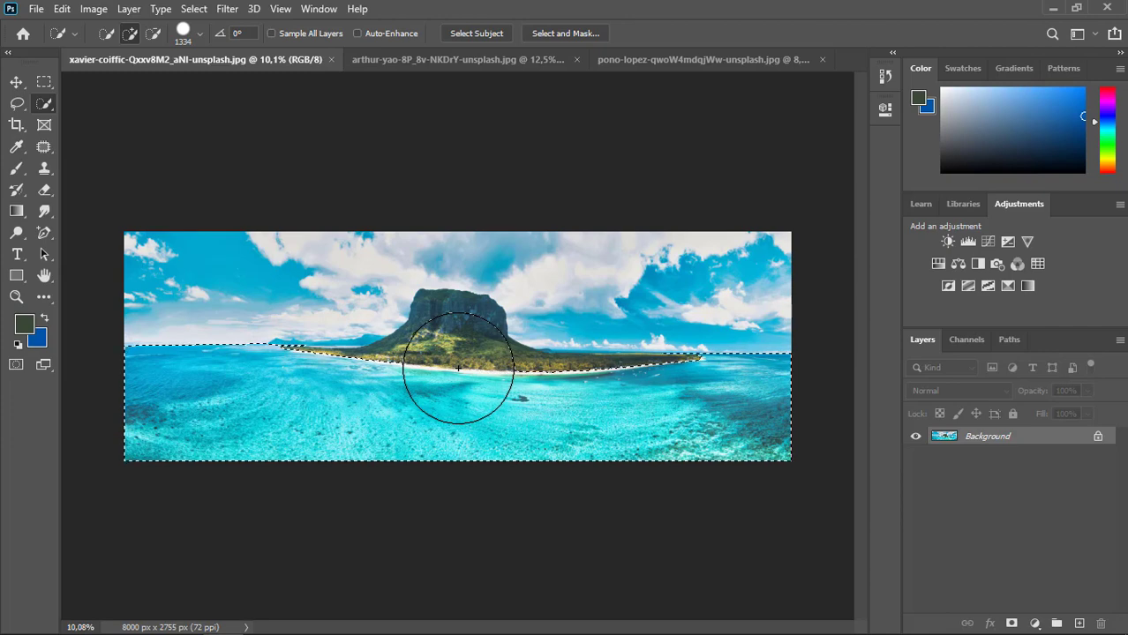
# Step: Extend the sea selection over the whole island and its mountain with the Quick Selection tool
pyautogui.click(458, 368)
pyautogui.scroll(3, 458, 410)
pyautogui.click(630, 417)
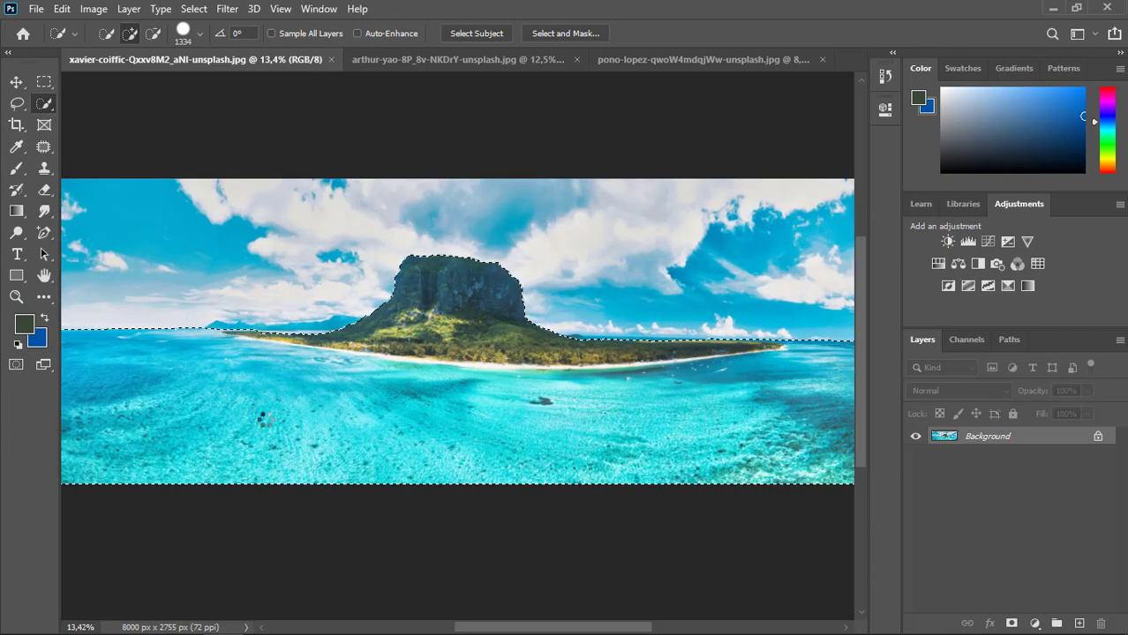
pyautogui.scroll(-2, 527, 404)
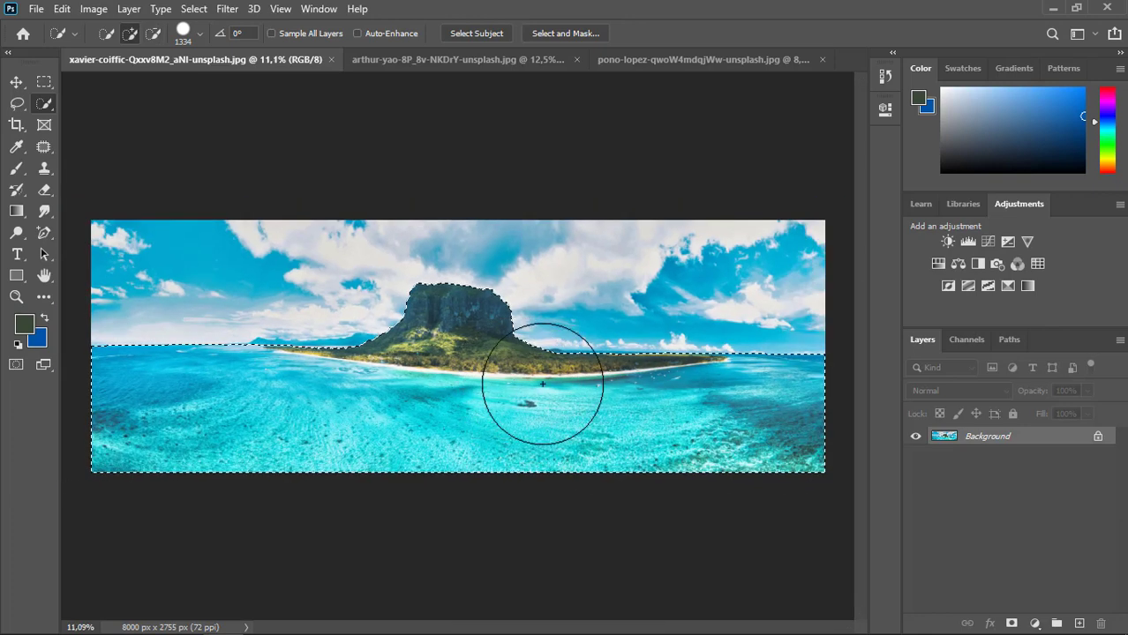
# Step: Copy the selected sea and island to a new layer and delete the Background layer
pyautogui.hotkey('ctrl', 'j')
pyautogui.click(918, 454)
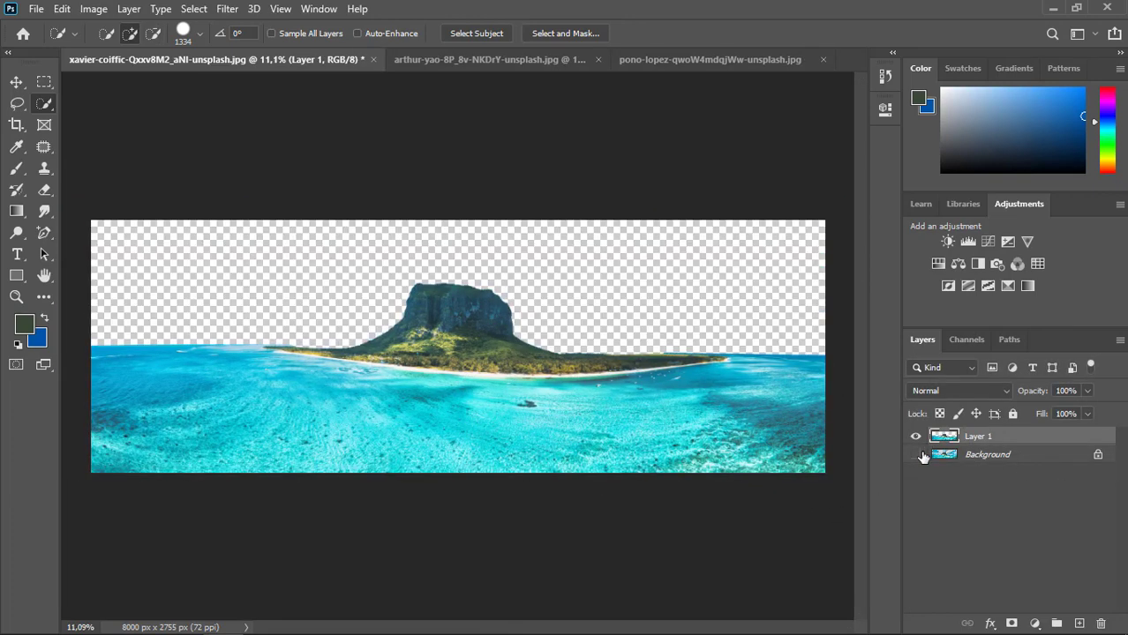
pyautogui.click(918, 454)
pyautogui.click(918, 454)
pyautogui.click(995, 457)
pyautogui.press('Delete')
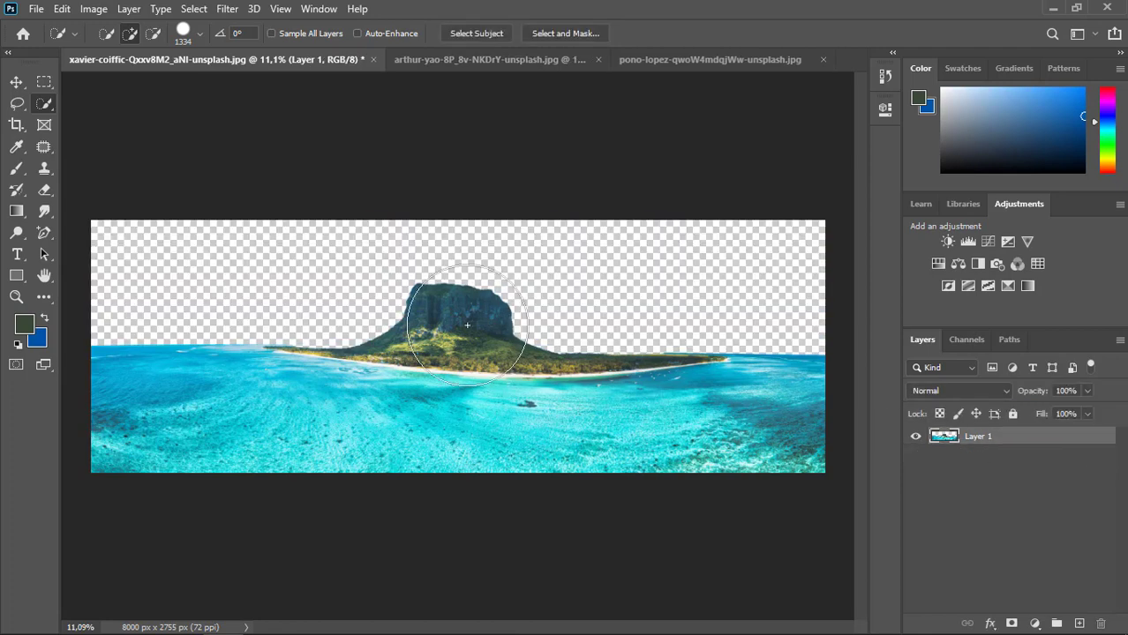
# Step: Bring the blue sky photo from the second open image into the island document and place it beneath the island layer
pyautogui.click(10, 81)
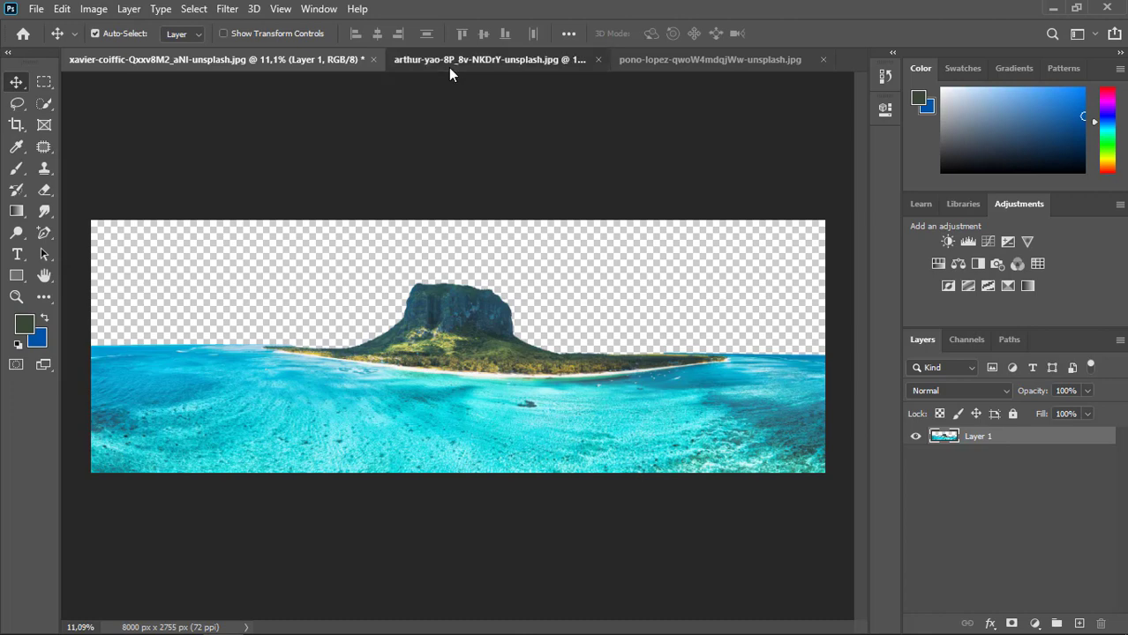
pyautogui.click(450, 64)
pyautogui.moveTo(251, 64); pyautogui.dragTo(386, 365)
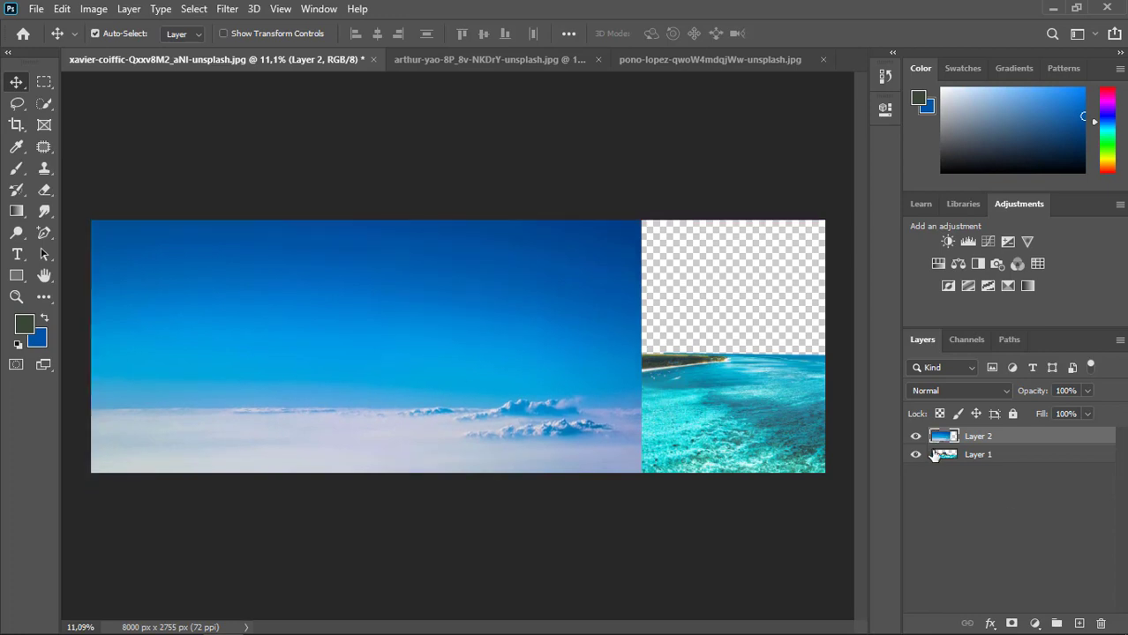
pyautogui.moveTo(979, 448); pyautogui.dragTo(982, 464)
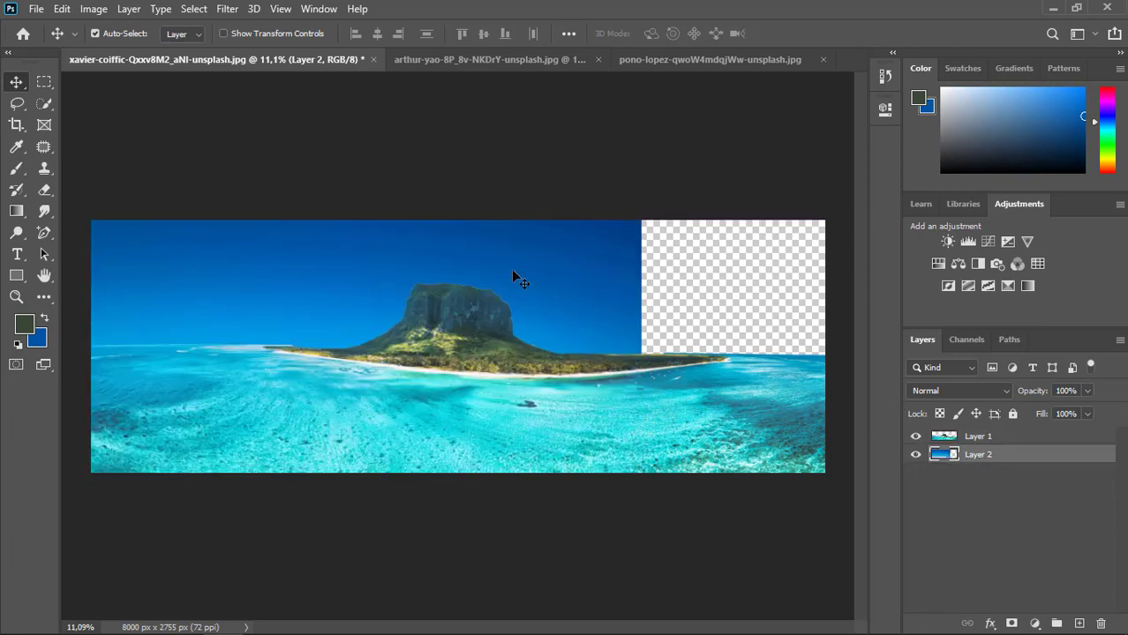
# Step: Transform the sky layer to about 133% width and 80% height so that it spans the full canvas width
pyautogui.hotkey('ctrl', 't')
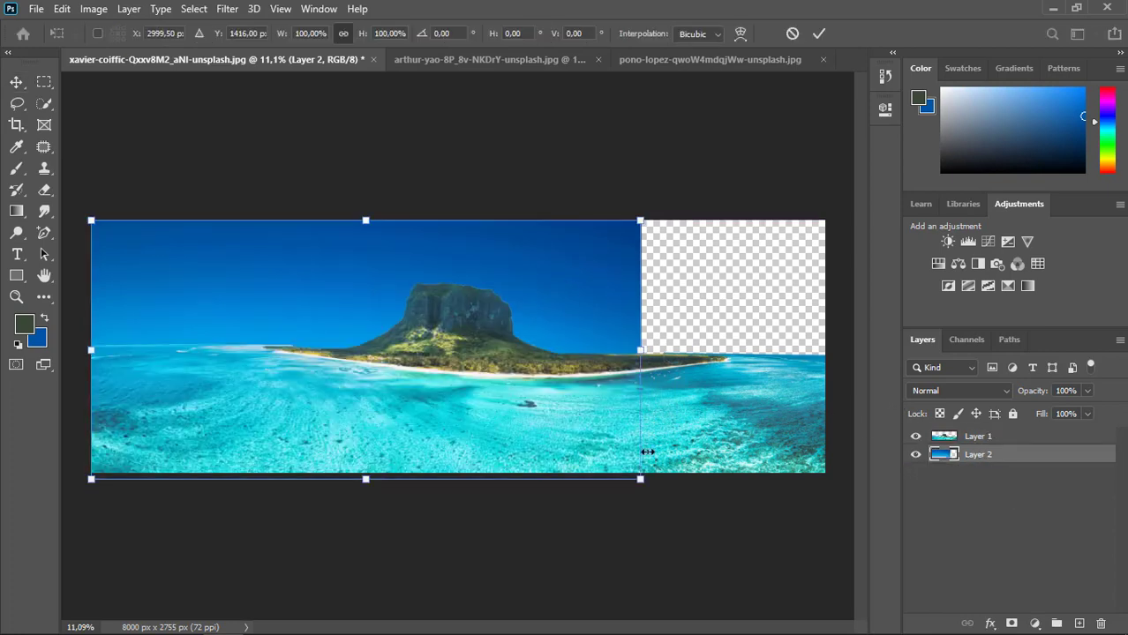
pyautogui.moveTo(644, 477); pyautogui.dragTo(824, 427)
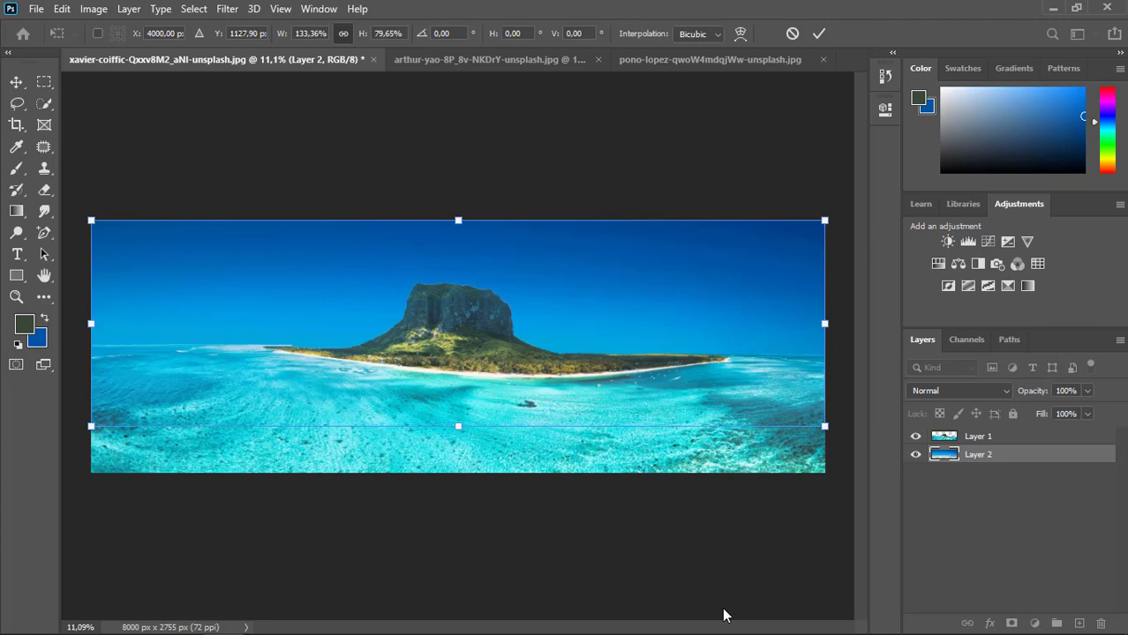
pyautogui.press('Return')
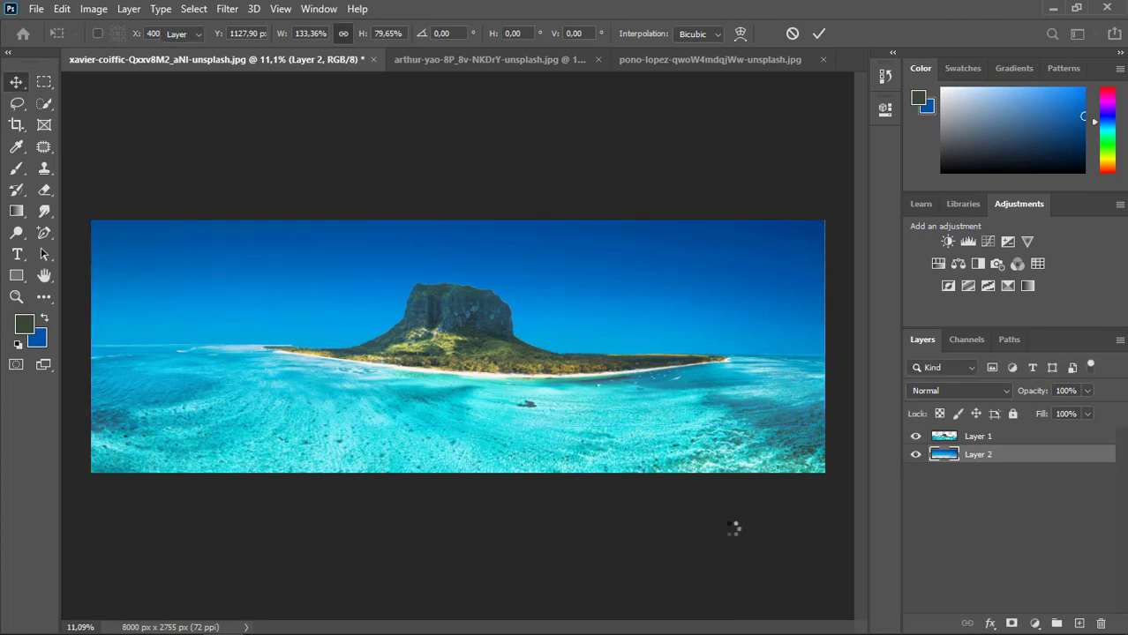
# Step: Check the island and sky layers separately and merge them into one layer
pyautogui.click(916, 437)
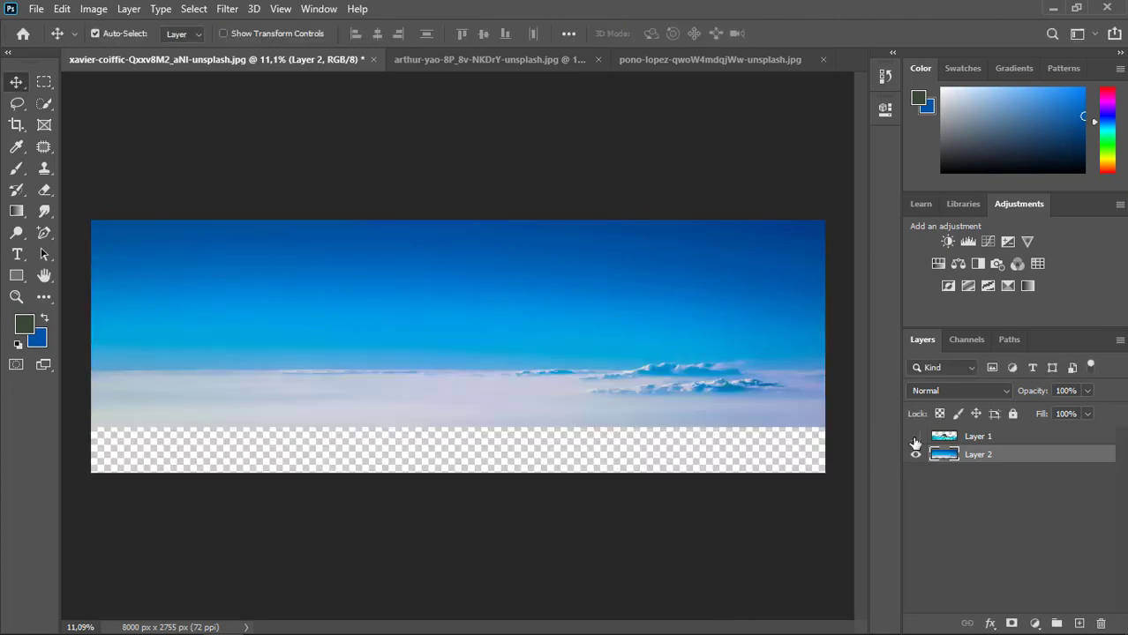
pyautogui.click(915, 440)
pyautogui.click(916, 456)
pyautogui.click(916, 455)
pyautogui.click(916, 456)
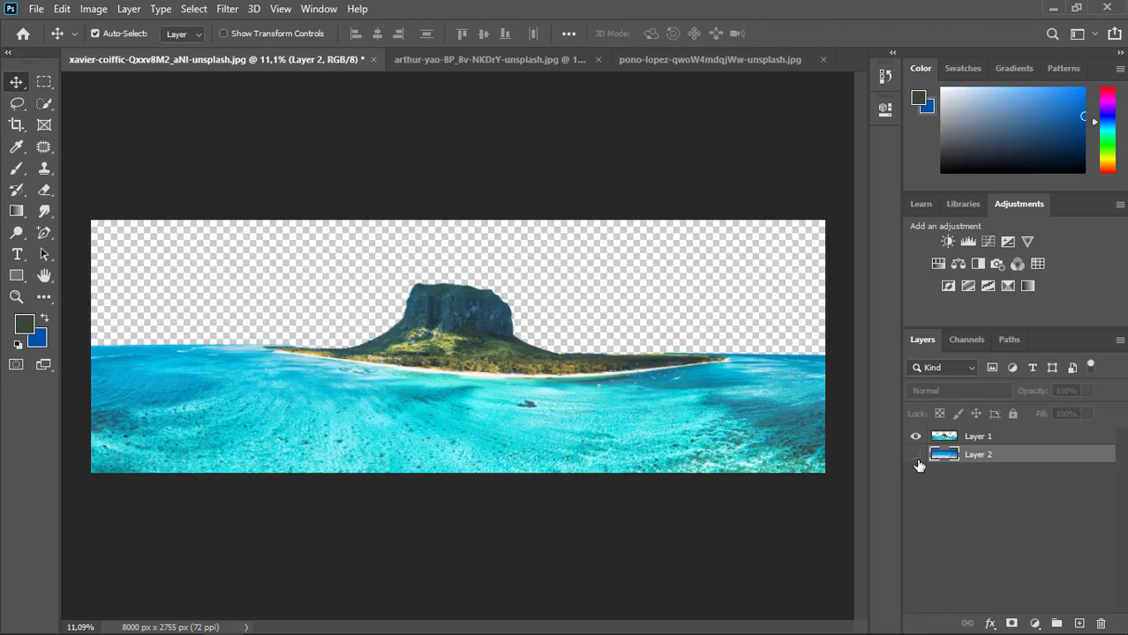
pyautogui.click(916, 456)
pyautogui.keyDown('shift'); pyautogui.click(1006, 438); pyautogui.keyUp('shift')
pyautogui.hotkey('ctrl', 'e')
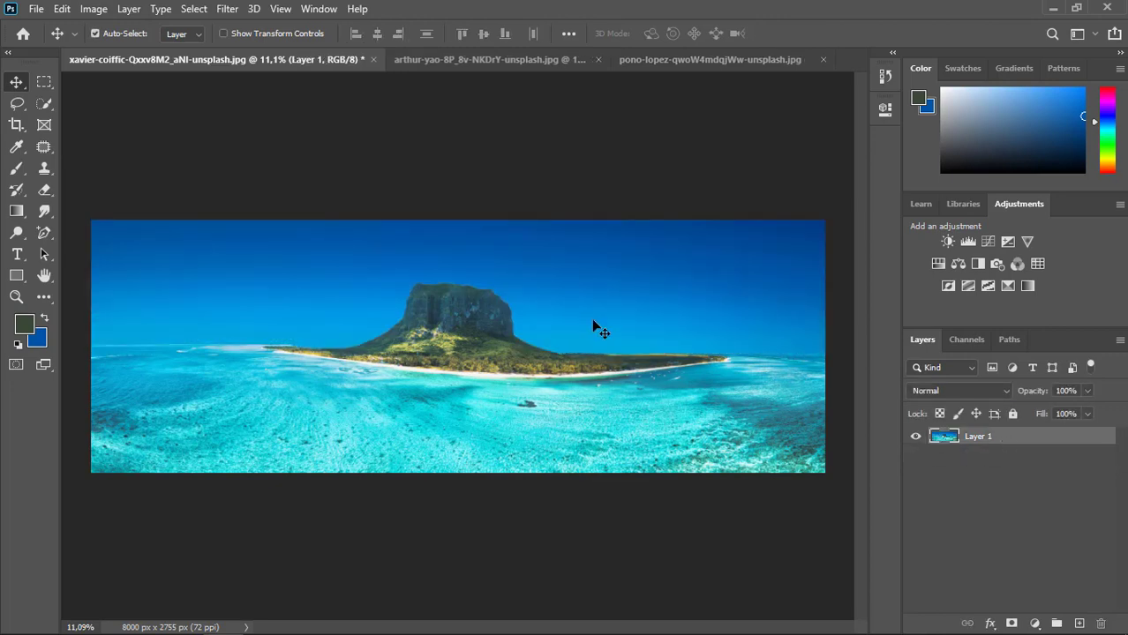
# Step: Apply the Offset filter with a horizontal shift of -4674 pixels, 0 vertical and Wrap Around for undefined areas
pyautogui.click(191, 7)
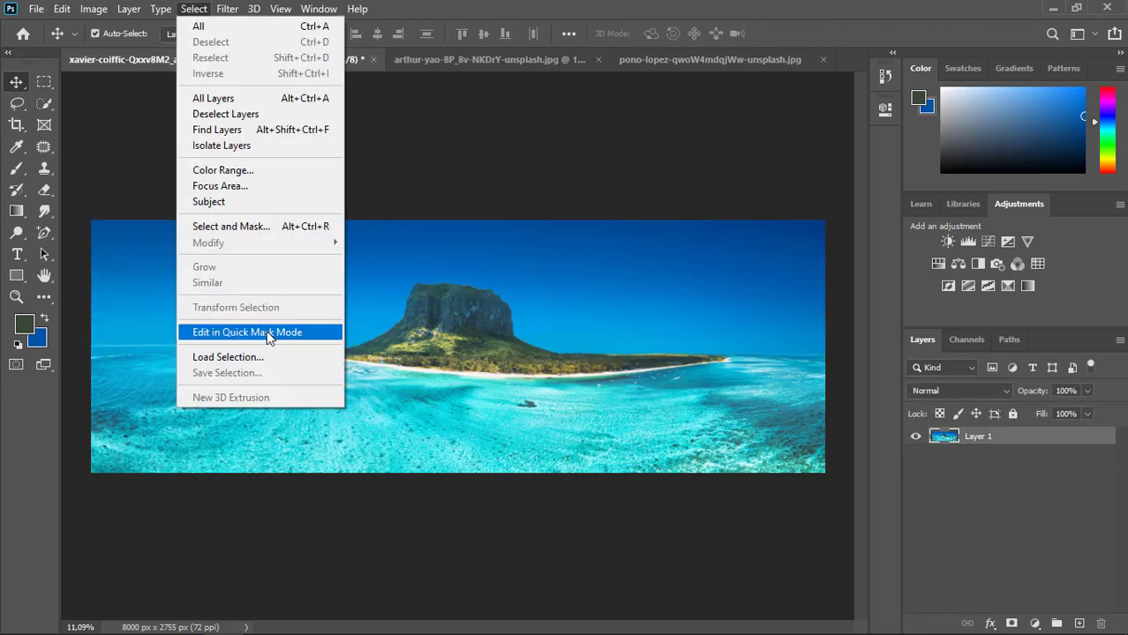
pyautogui.click(224, 8)
pyautogui.moveTo(338, 334)
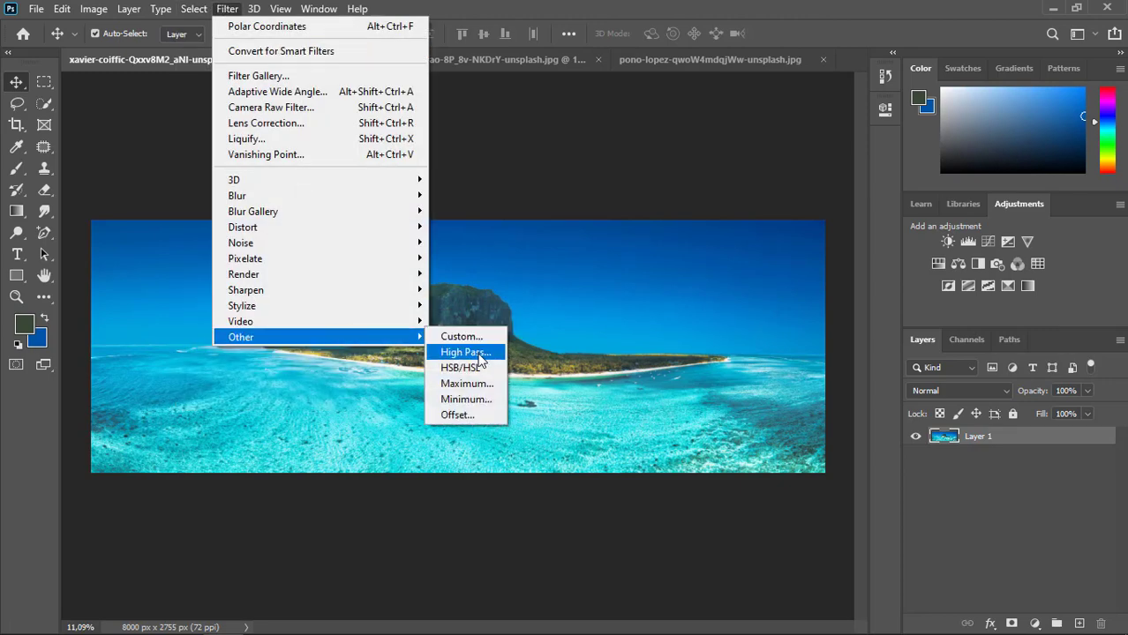
pyautogui.click(477, 417)
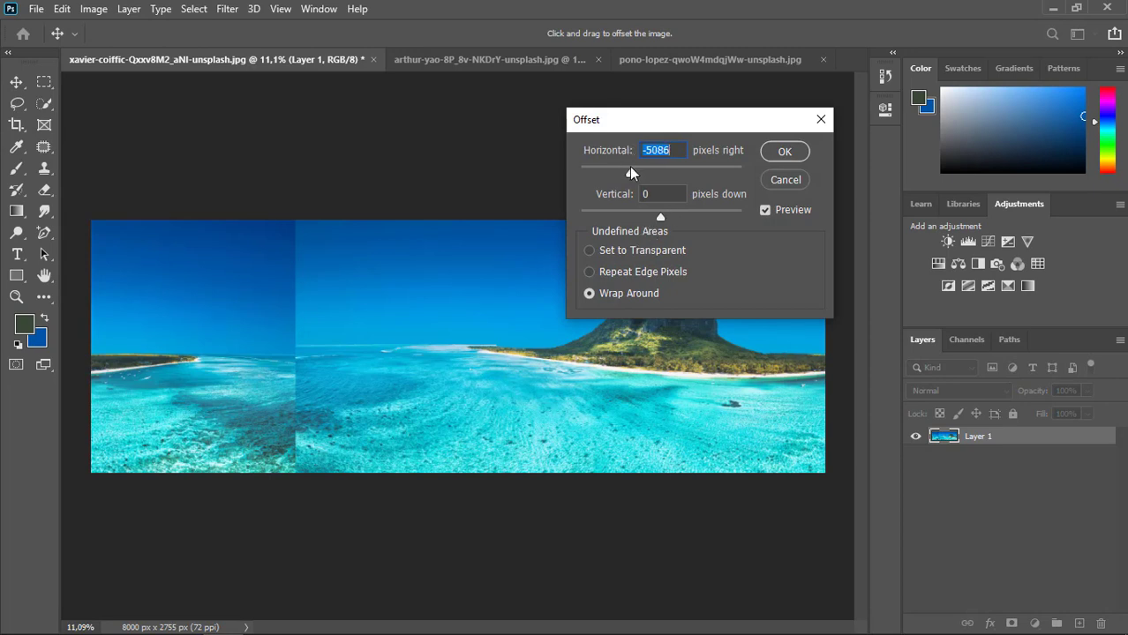
pyautogui.moveTo(629, 167); pyautogui.dragTo(632, 166)
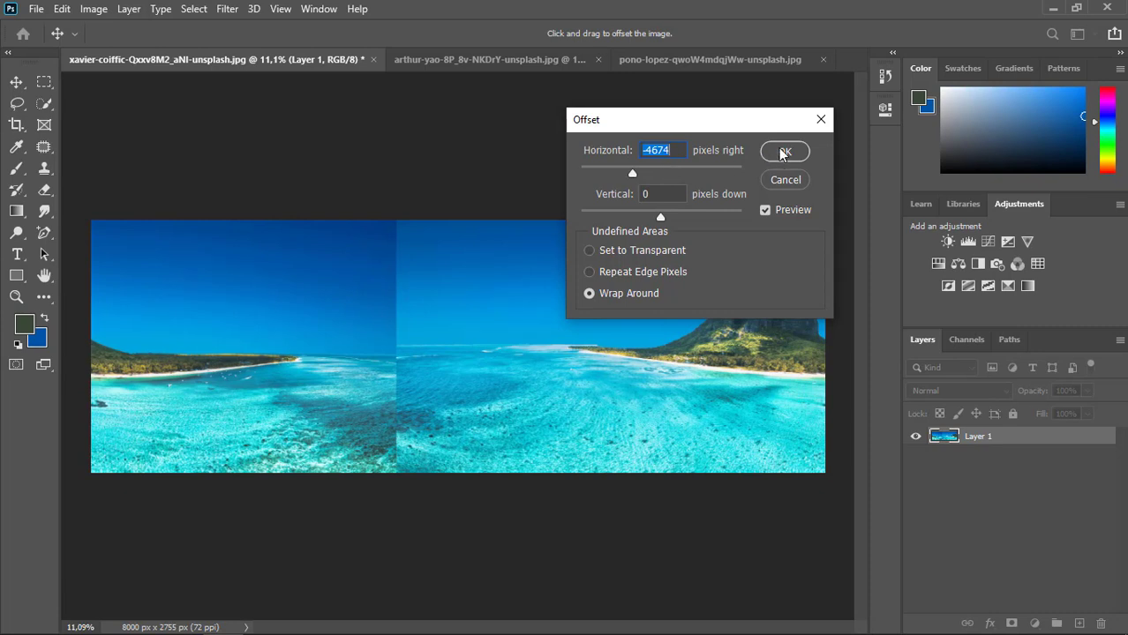
pyautogui.click(784, 152)
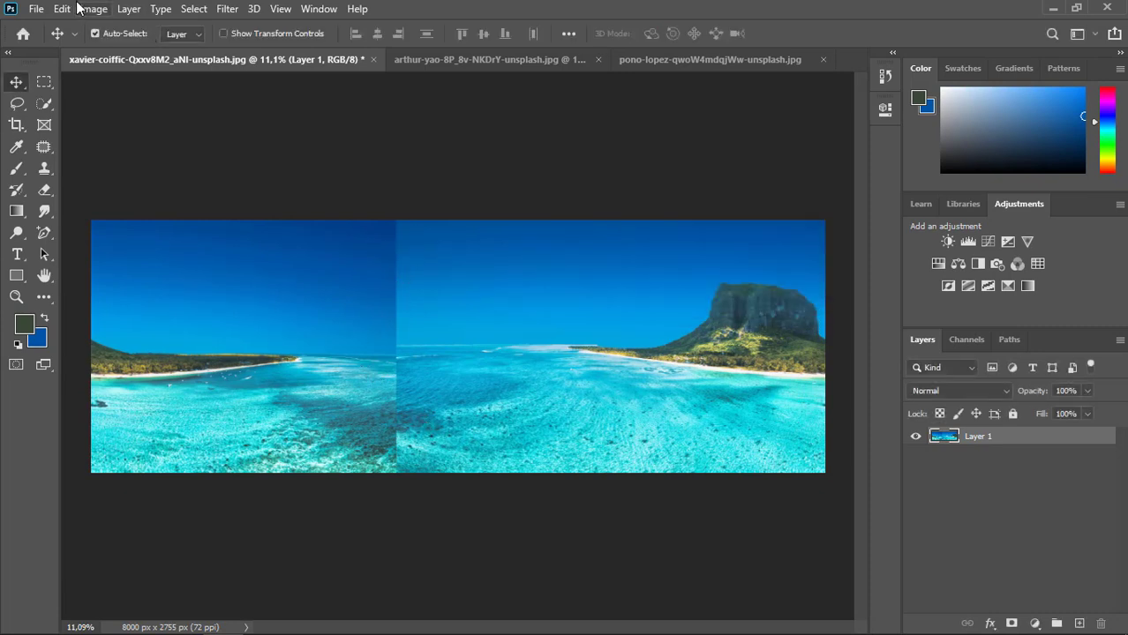
# Step: Patch the vertical seam in the sky above the horizon with the darker sky beside it, and deselect
pyautogui.click(44, 147)
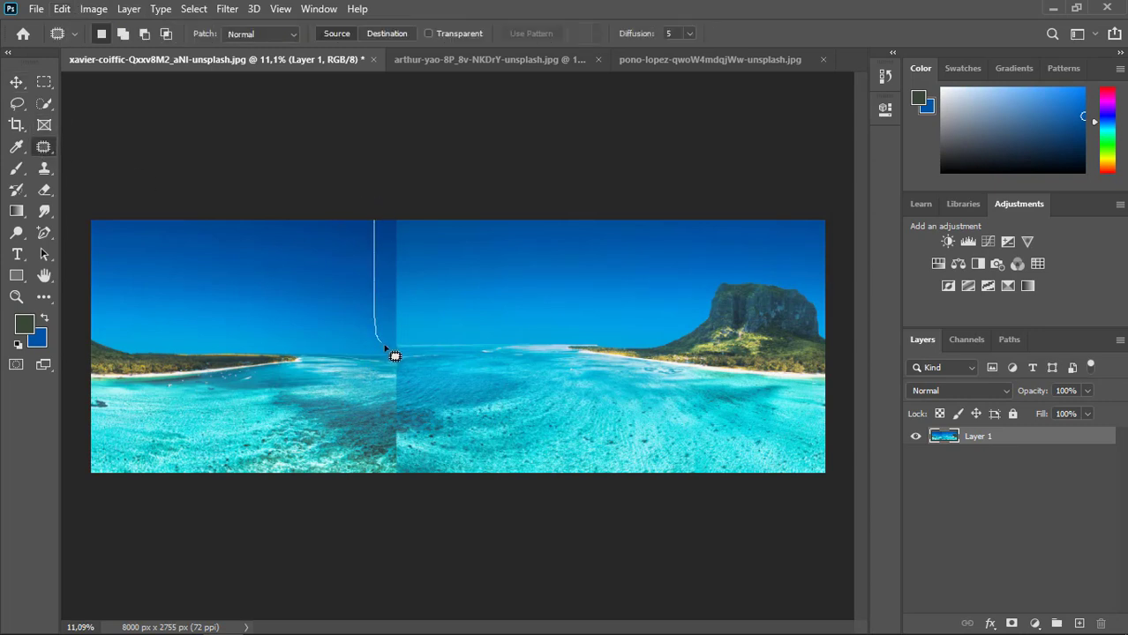
pyautogui.moveTo(444, 338)
pyautogui.mouseDown()
pyautogui.moveTo(475, 272)
pyautogui.moveTo(481, 216)
pyautogui.moveTo(376, 222)
pyautogui.mouseUp()
pyautogui.moveTo(429, 279); pyautogui.dragTo(317, 284)
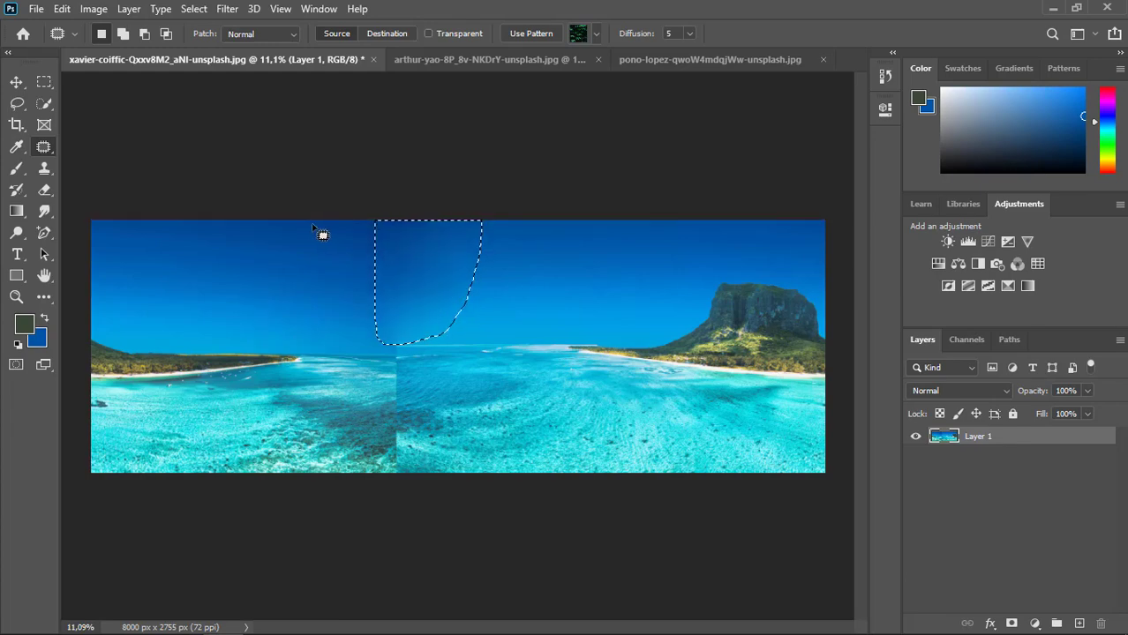
pyautogui.hotkey('ctrl', 'd')
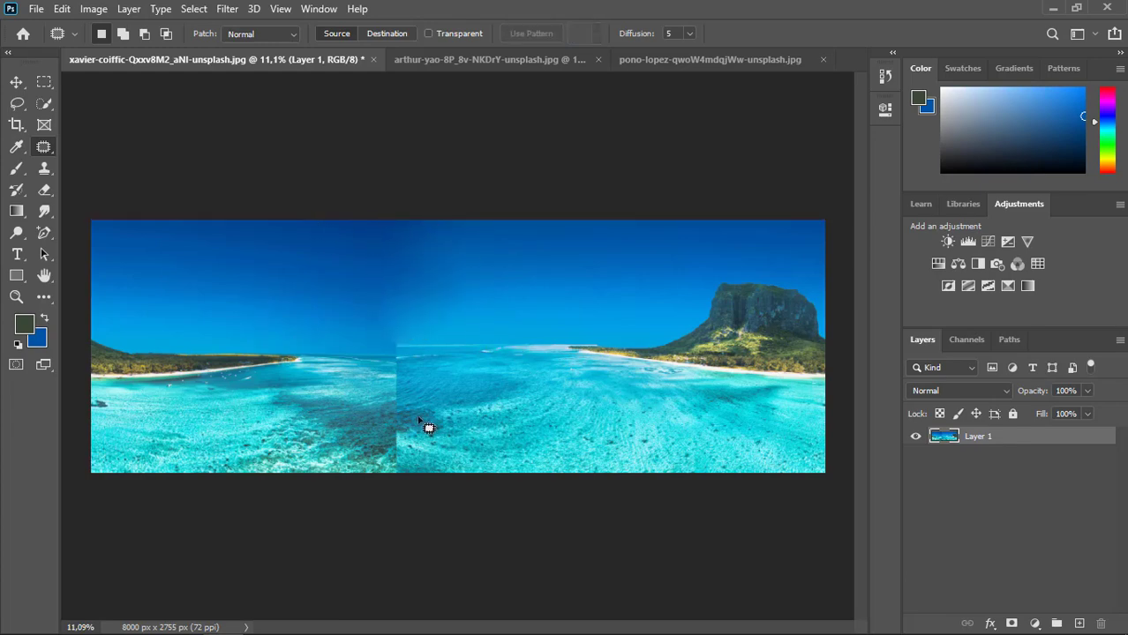
# Step: Select a thin strip along the raised horizon from the seam towards the island and extend its end up to the island's tip
pyautogui.scroll(5, 481, 382)
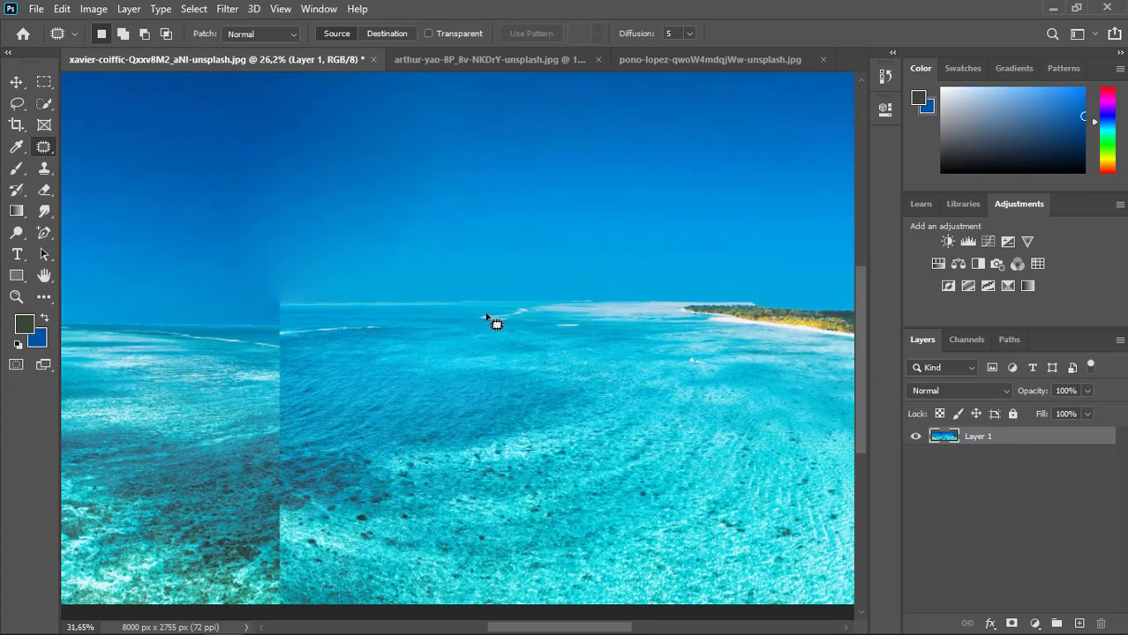
pyautogui.scroll(1, 486, 315)
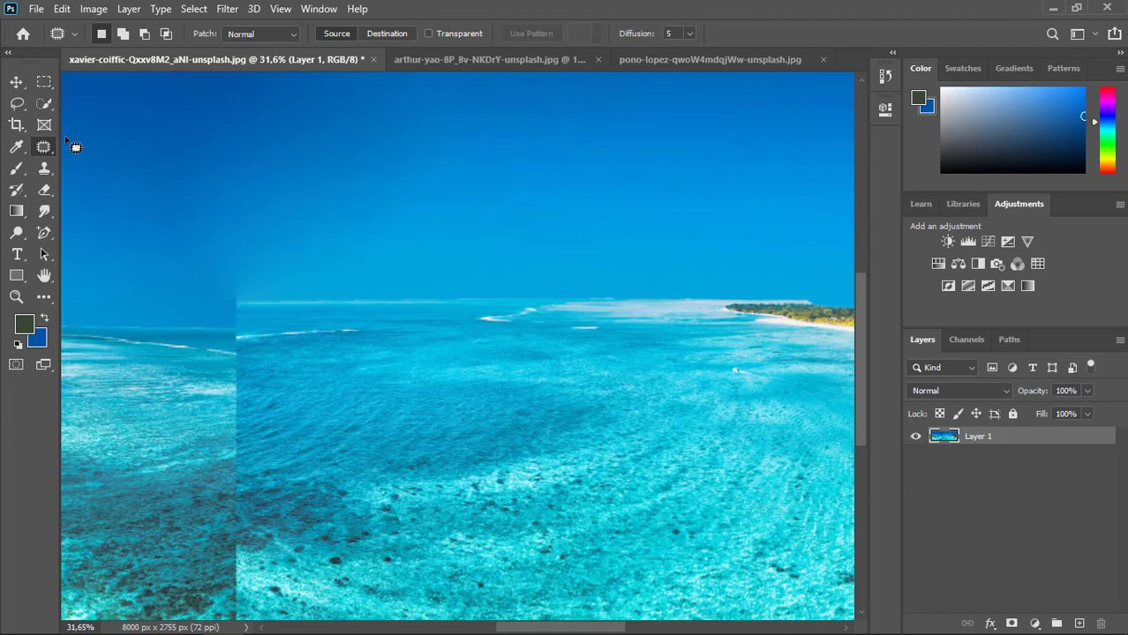
pyautogui.click(43, 105)
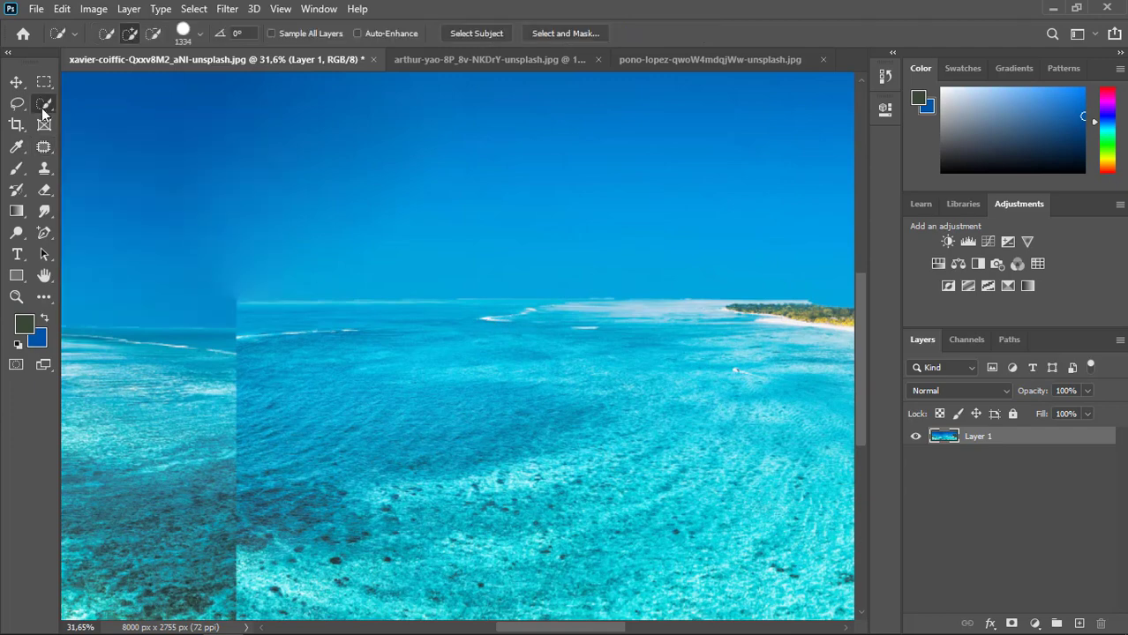
pyautogui.click(44, 82)
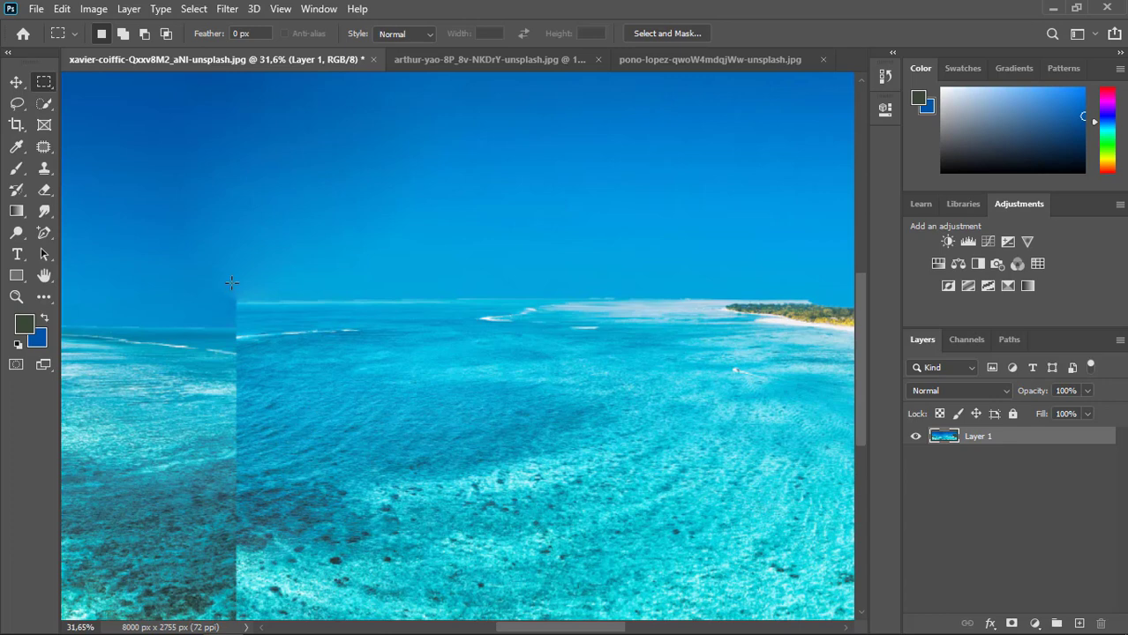
pyautogui.moveTo(231, 287); pyautogui.dragTo(669, 326)
pyautogui.click(368, 242)
pyautogui.click(50, 144)
pyautogui.press('shift')
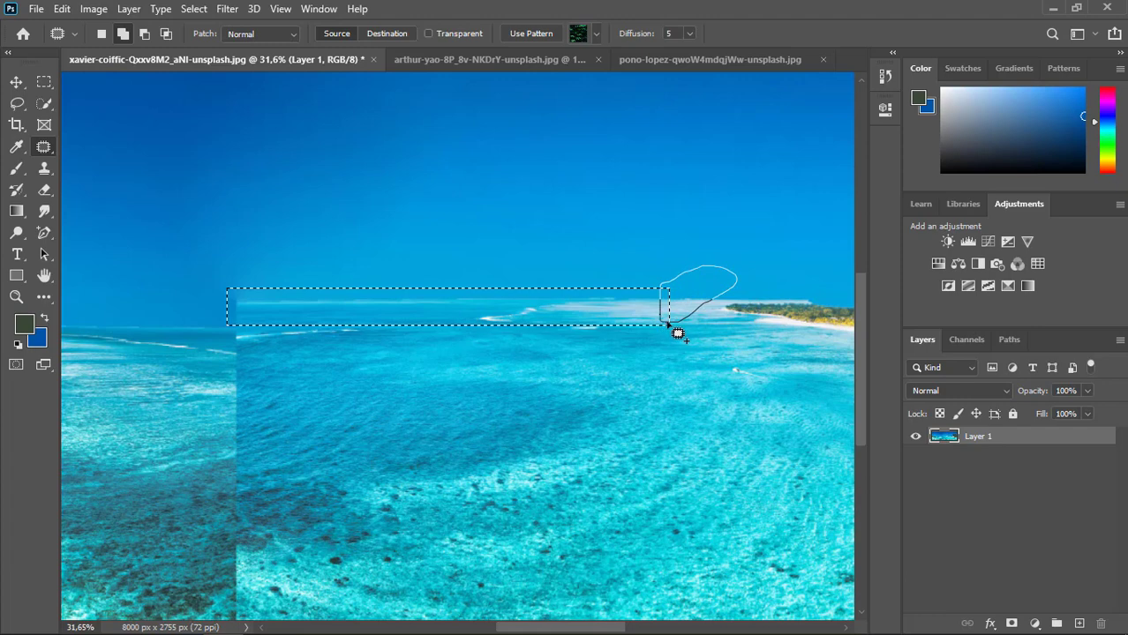
pyautogui.moveTo(676, 333); pyautogui.dragTo(671, 326)
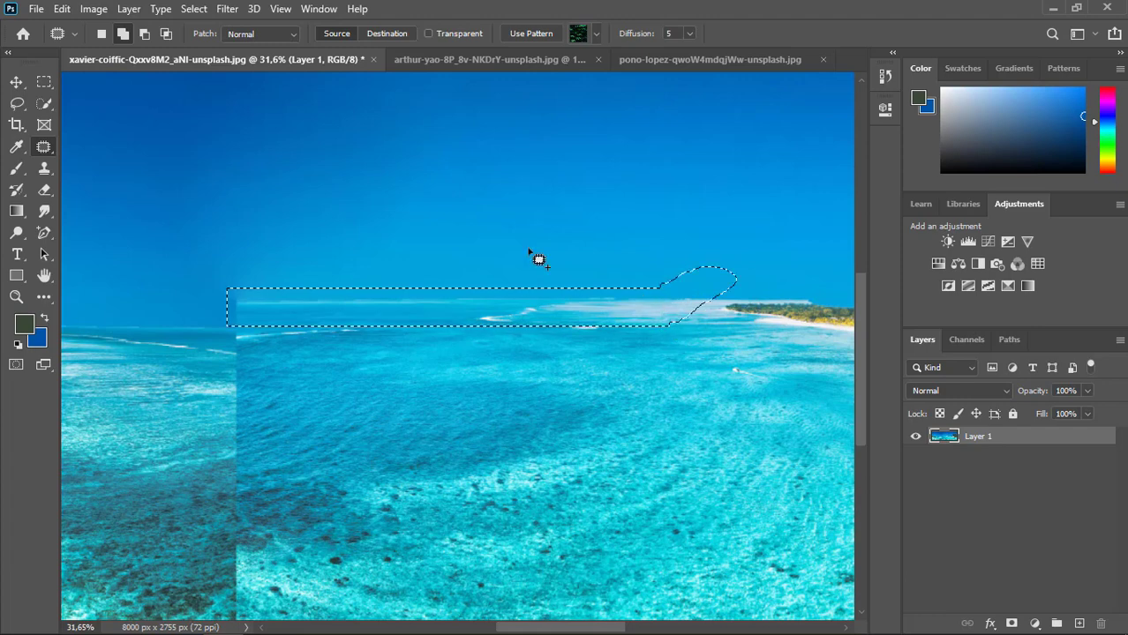
# Step: Paint the selected horizon strip with blues sampled from the sky just above it
pyautogui.click(17, 167)
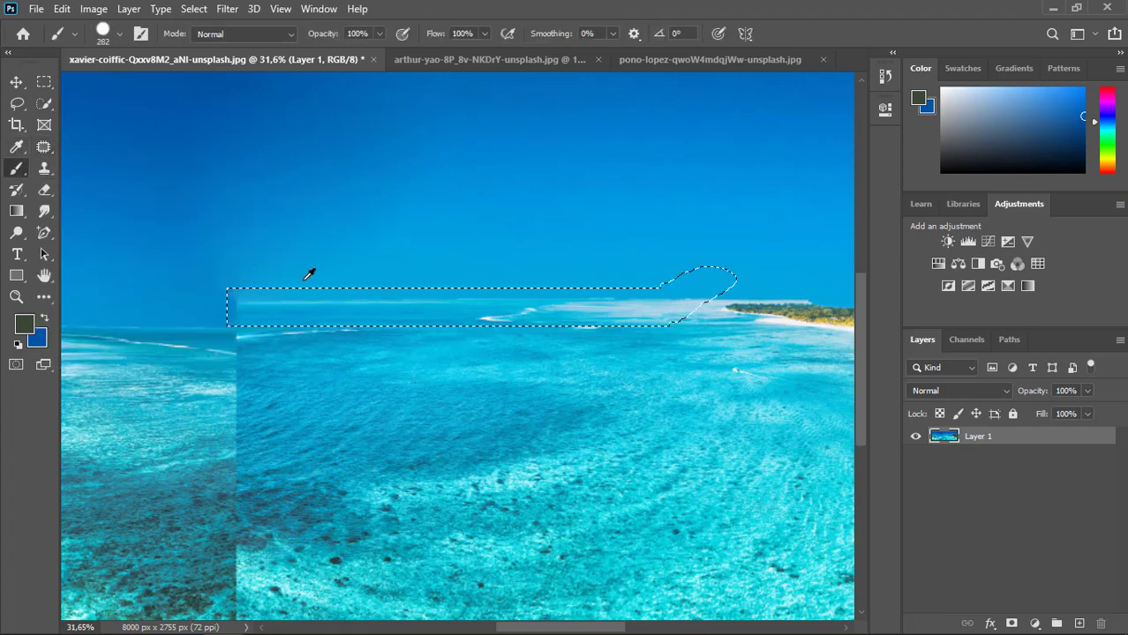
pyautogui.keyDown('alt'); pyautogui.click(305, 280); pyautogui.keyUp('alt')
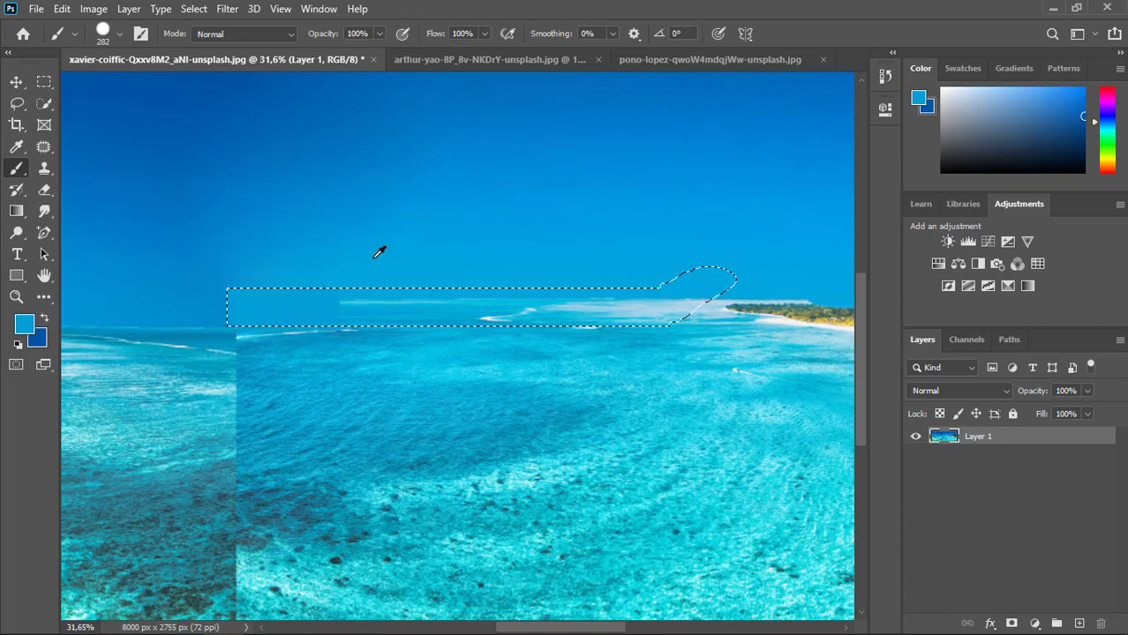
pyautogui.moveTo(328, 305)
pyautogui.mouseDown()
pyautogui.moveTo(434, 294)
pyautogui.moveTo(514, 307)
pyautogui.mouseUp()
pyautogui.keyDown('alt'); pyautogui.click(463, 288); pyautogui.keyUp('alt')
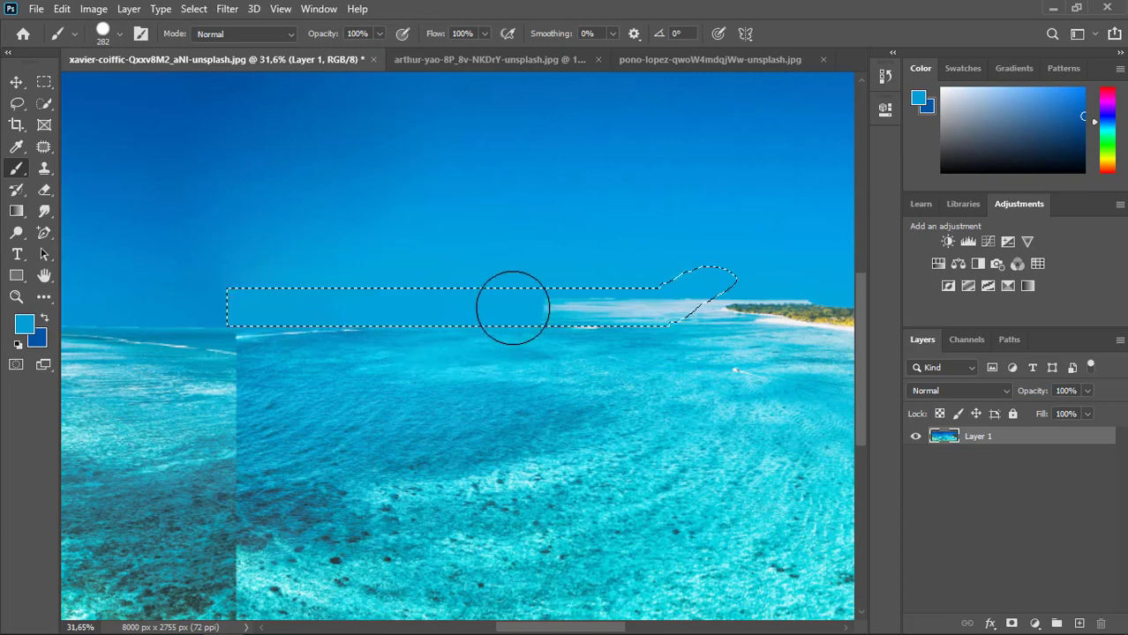
pyautogui.keyDown('alt'); pyautogui.click(596, 274); pyautogui.keyUp('alt')
pyautogui.moveTo(592, 302); pyautogui.dragTo(652, 305)
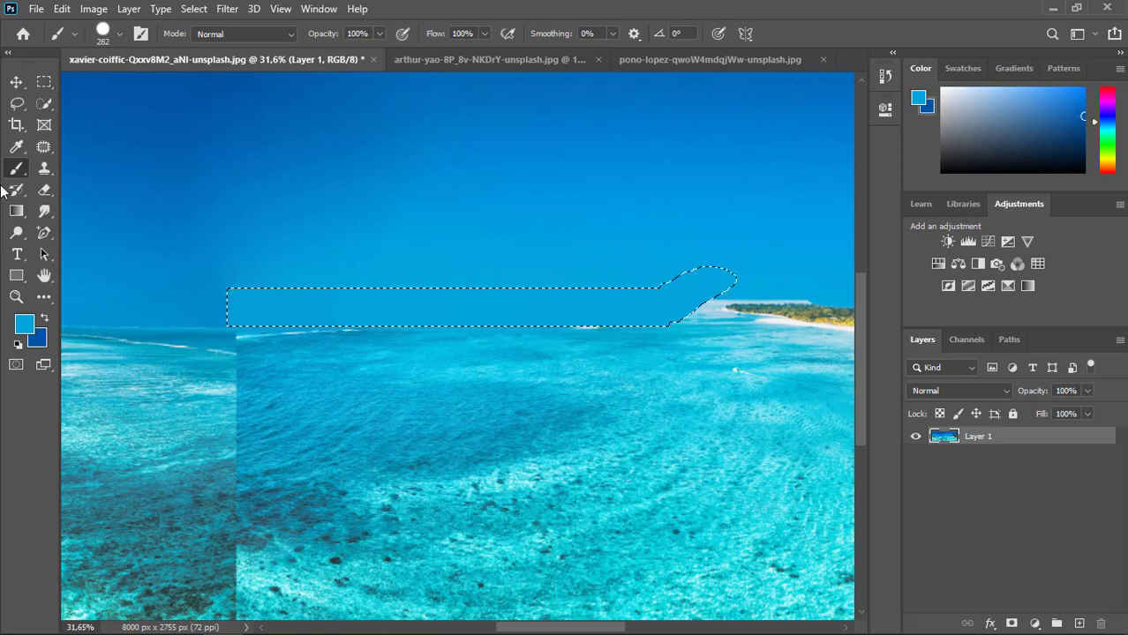
# Step: Blend the painted horizon strip into the sky above it with the Patch tool and deselect
pyautogui.click(44, 147)
pyautogui.moveTo(397, 309); pyautogui.dragTo(390, 244)
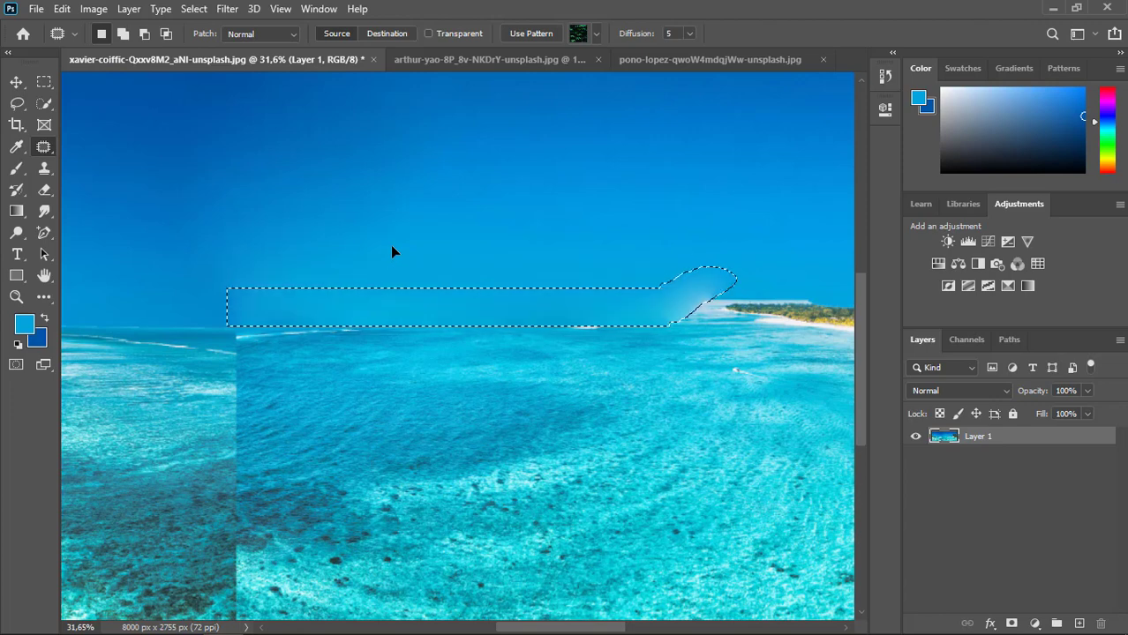
pyautogui.hotkey('ctrl', 'd')
pyautogui.scroll(-5, 390, 245)
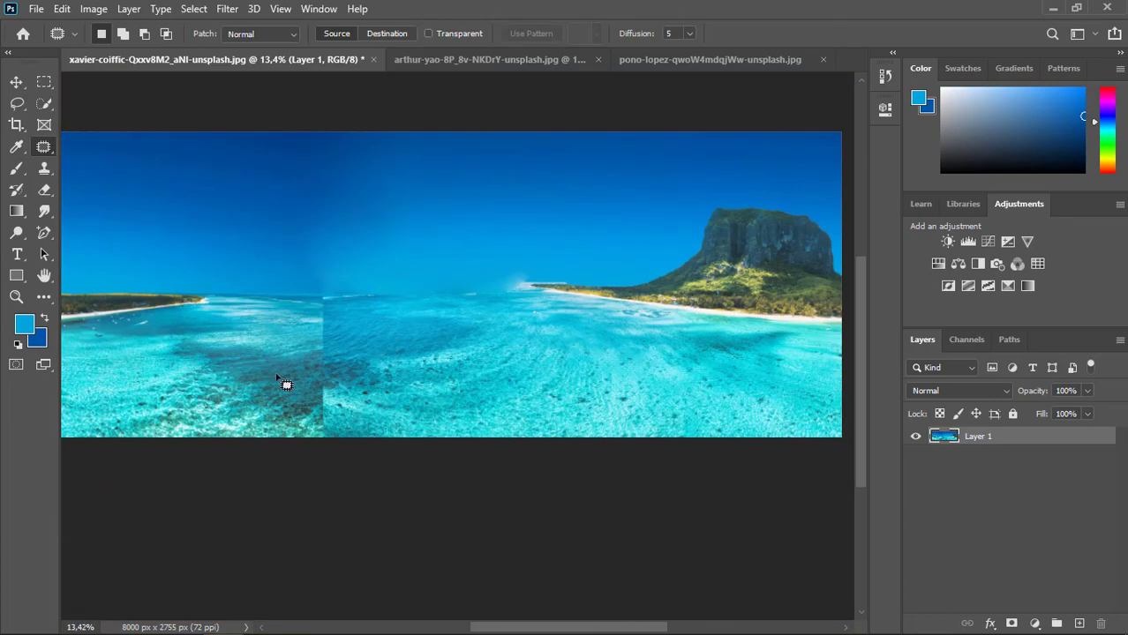
pyautogui.scroll(2, 270, 397)
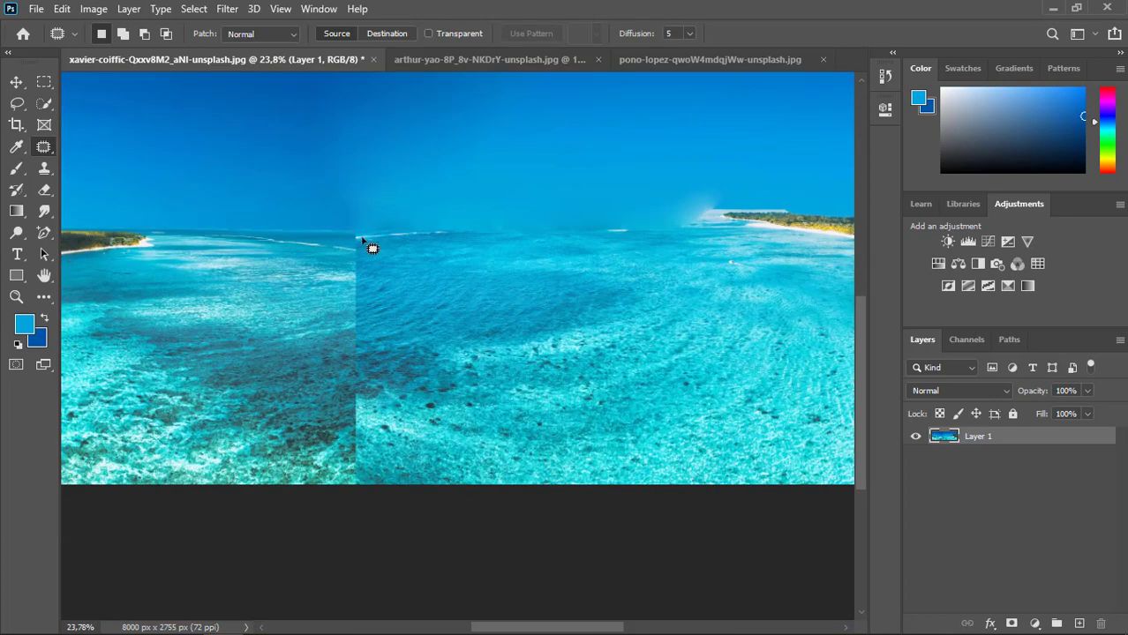
pyautogui.scroll(2, 322, 269)
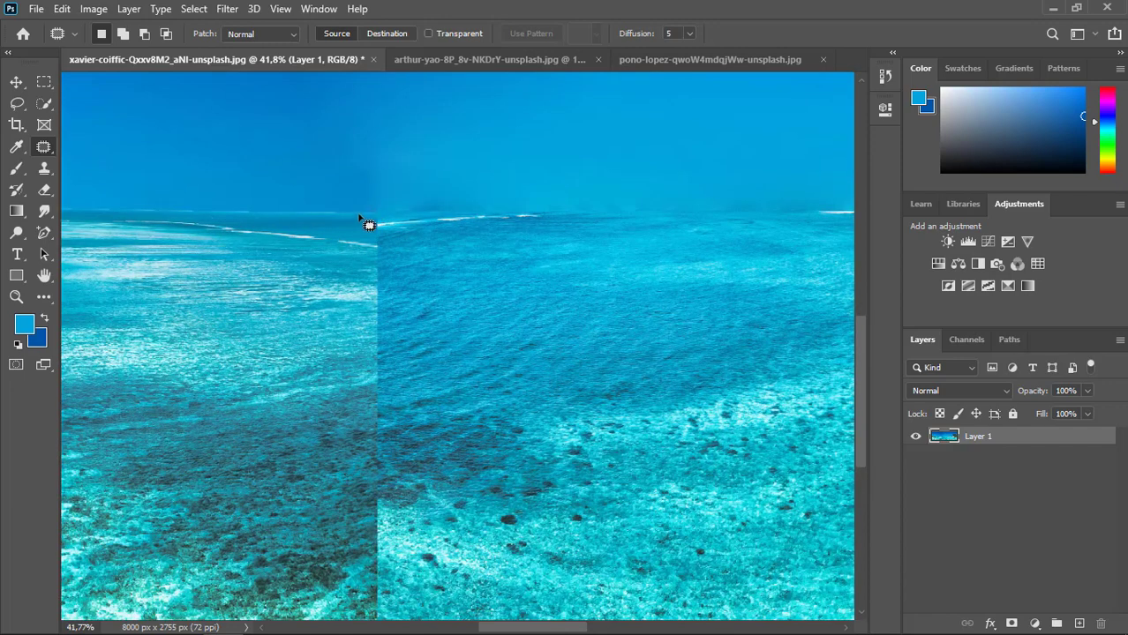
# Step: Outline the vertical seam in the water from the horizon to the image's bottom edge, patch it with the water towards the island, and deselect
pyautogui.moveTo(419, 241); pyautogui.dragTo(447, 423)
pyautogui.moveTo(456, 580); pyautogui.dragTo(453, 618)
pyautogui.moveTo(324, 563); pyautogui.dragTo(331, 312)
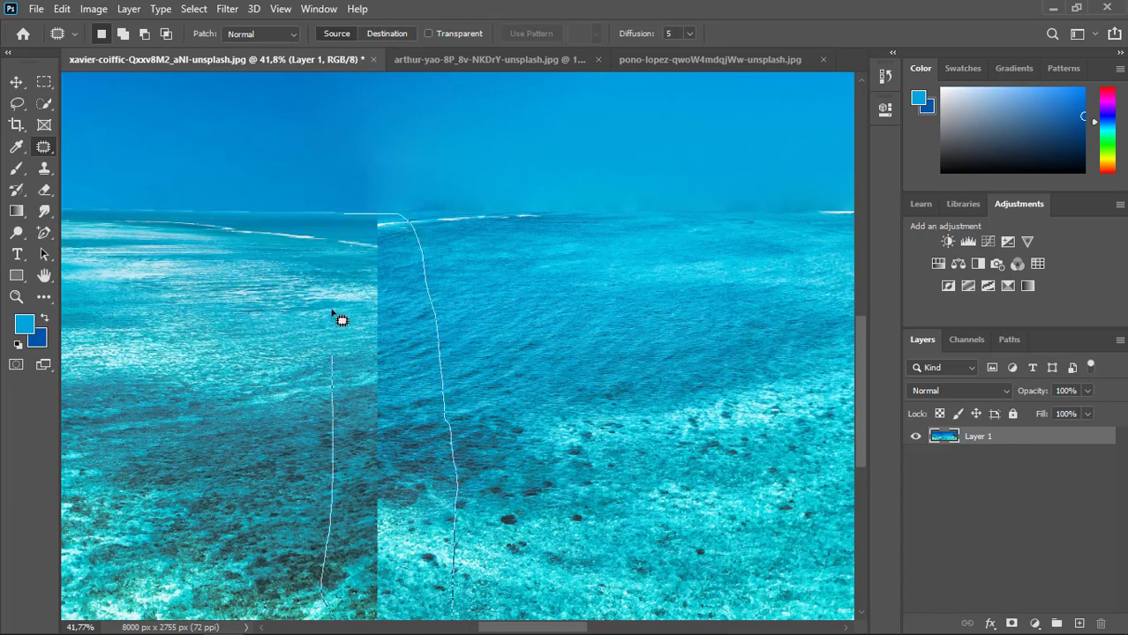
pyautogui.moveTo(349, 216); pyautogui.dragTo(350, 214)
pyautogui.scroll(-4, 333, 300)
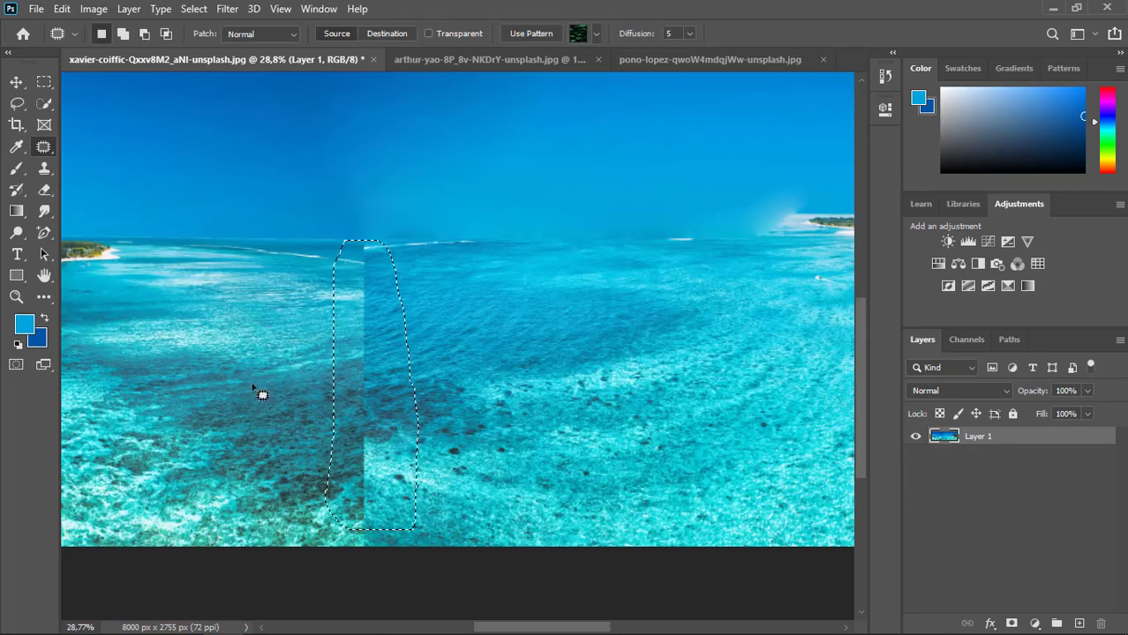
pyautogui.scroll(-1, 260, 477)
pyautogui.scroll(3, 261, 480)
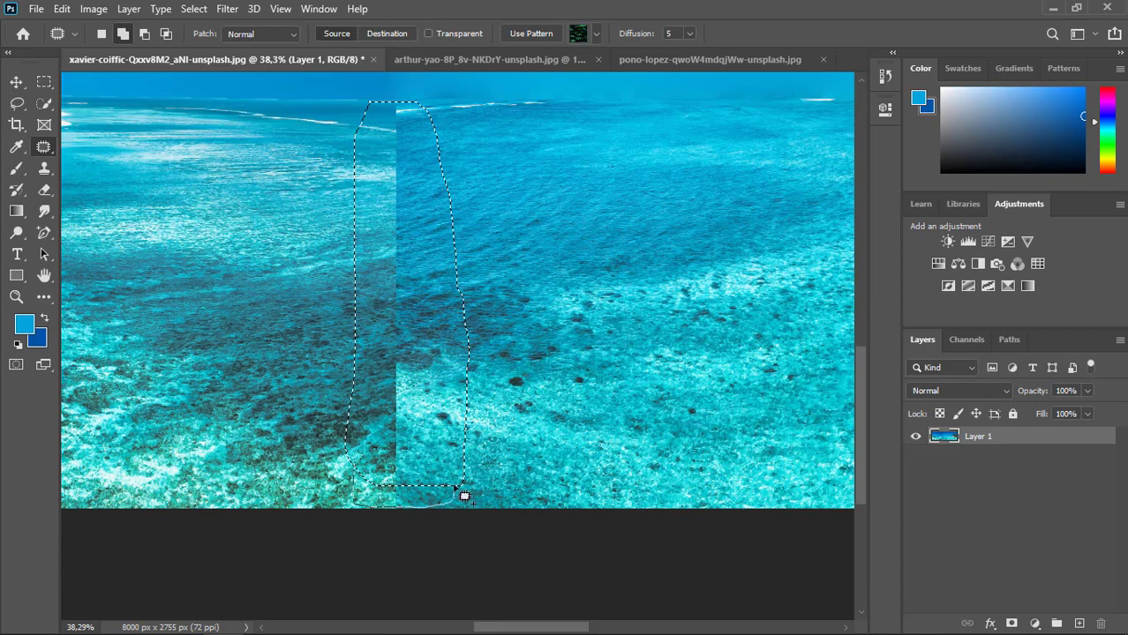
pyautogui.scroll(1, 388, 470)
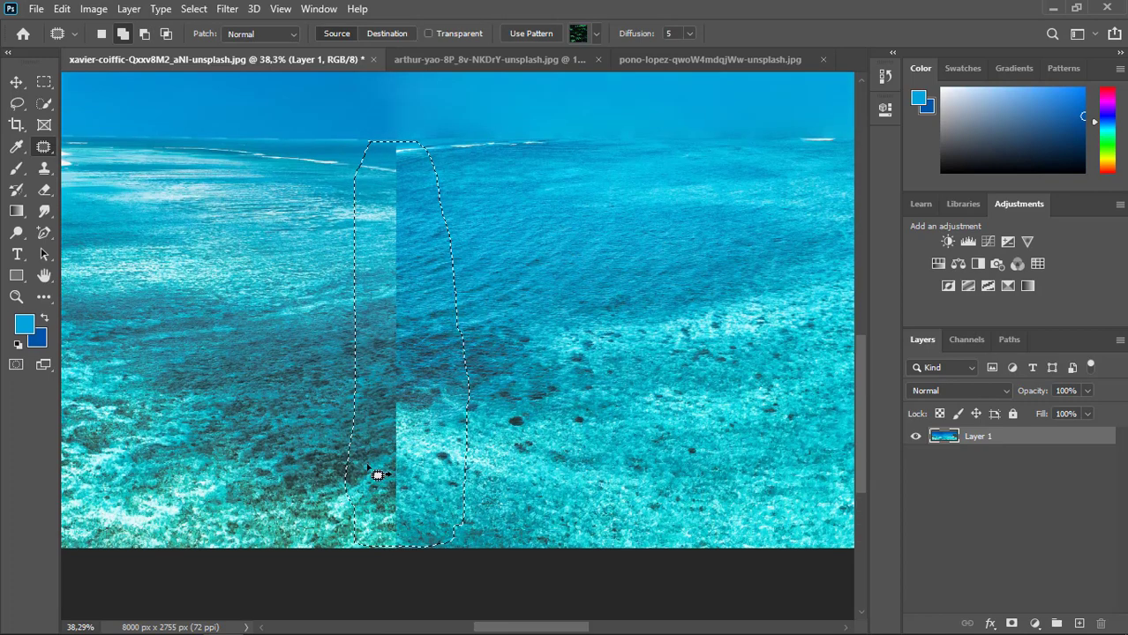
pyautogui.moveTo(347, 428); pyautogui.dragTo(278, 439)
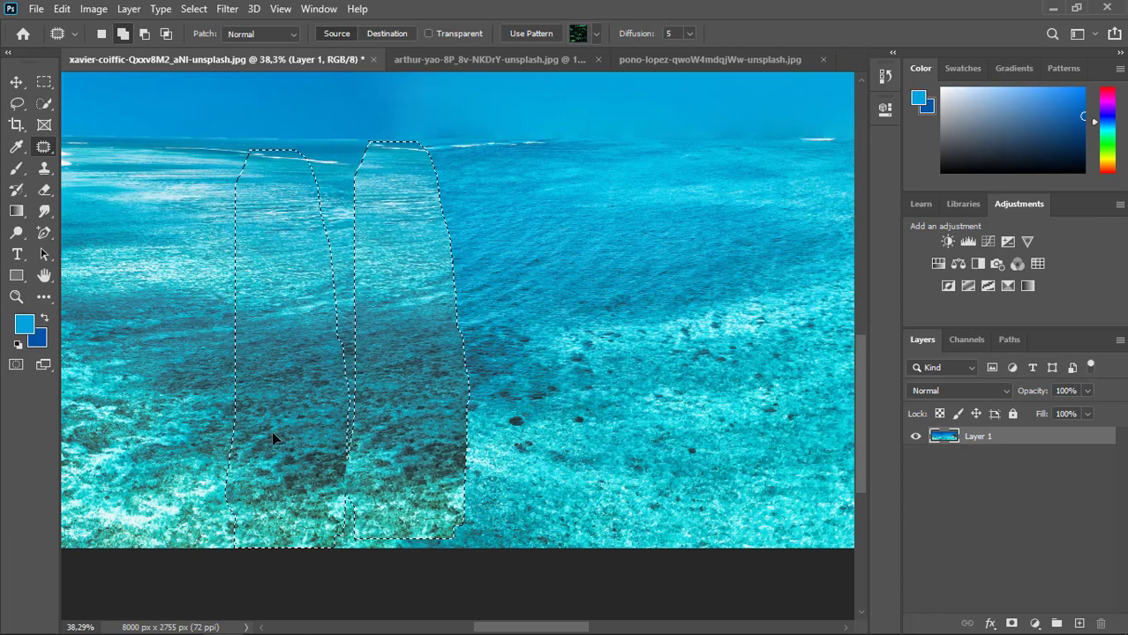
pyautogui.hotkey('ctrl', 'd')
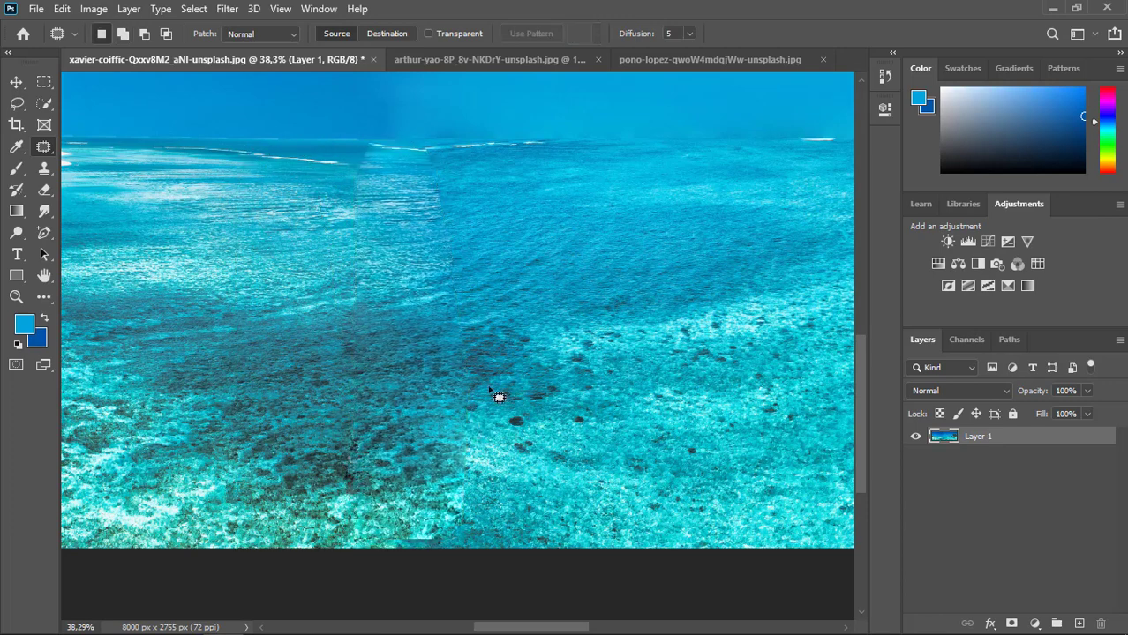
# Step: Patch the patched water strip's visible left edge below the foam line with the rippled water to its left, and deselect
pyautogui.scroll(3, 302, 306)
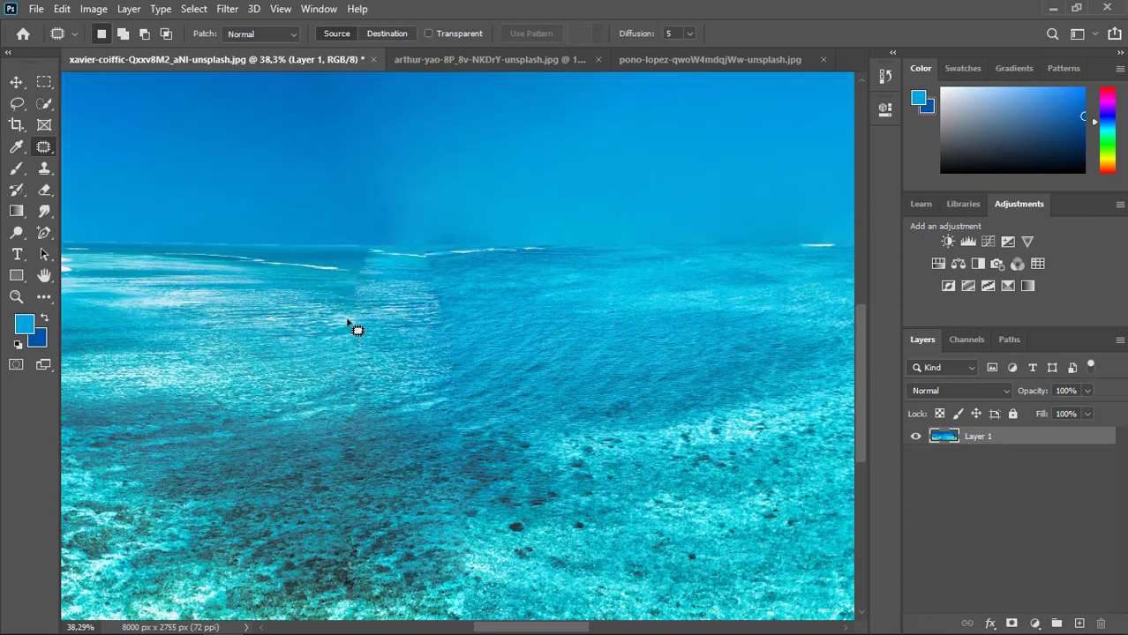
pyautogui.scroll(5, 347, 323)
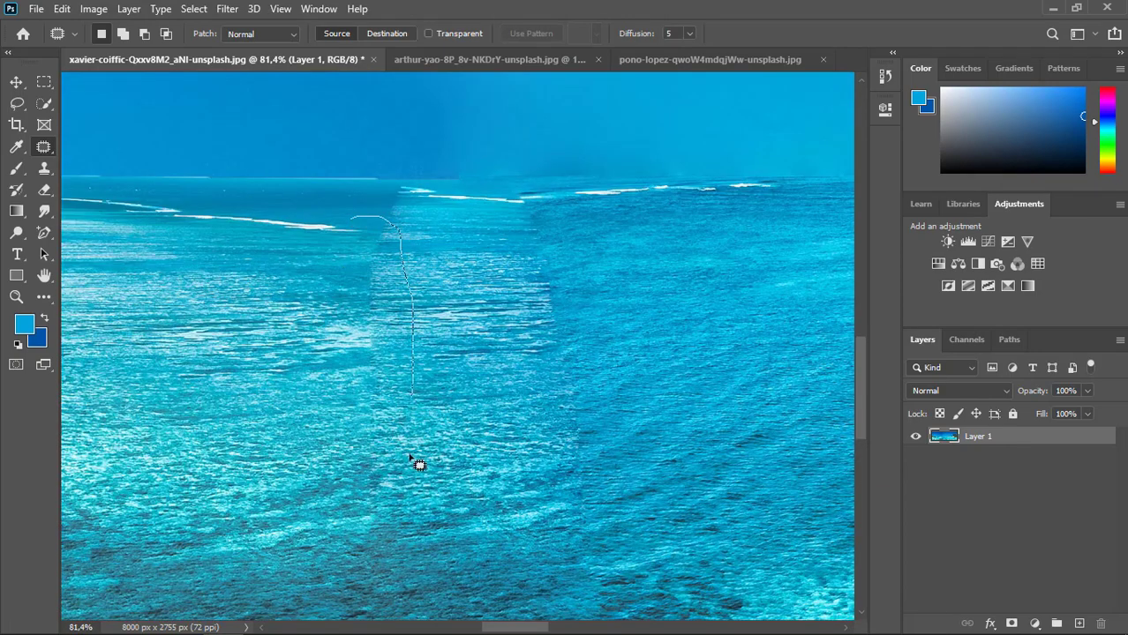
pyautogui.moveTo(357, 236); pyautogui.dragTo(356, 226)
pyautogui.moveTo(385, 363)
pyautogui.mouseDown()
pyautogui.moveTo(292, 382)
pyautogui.moveTo(365, 380)
pyautogui.moveTo(281, 401)
pyautogui.moveTo(263, 388)
pyautogui.mouseUp()
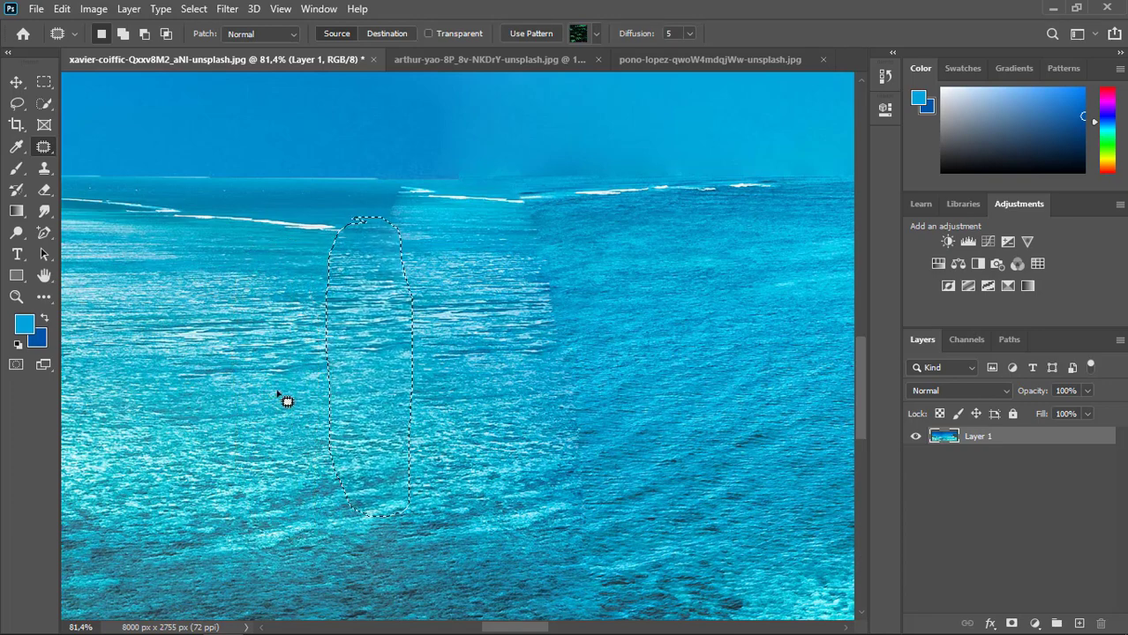
pyautogui.hotkey('ctrl', 'd')
pyautogui.scroll(-4, 520, 384)
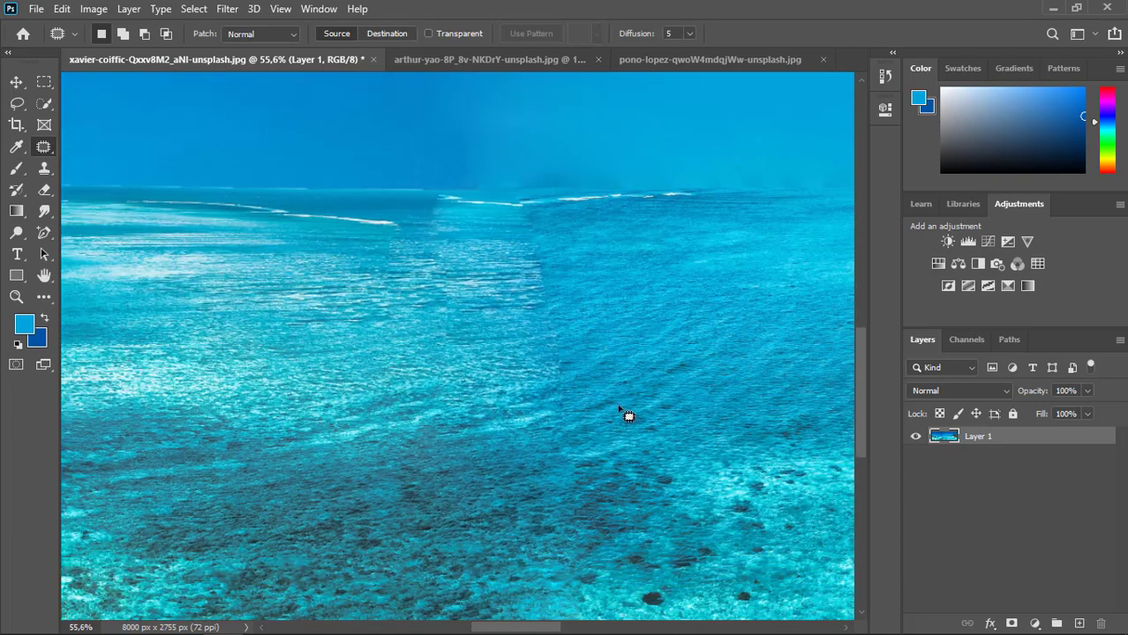
pyautogui.scroll(-3, 709, 418)
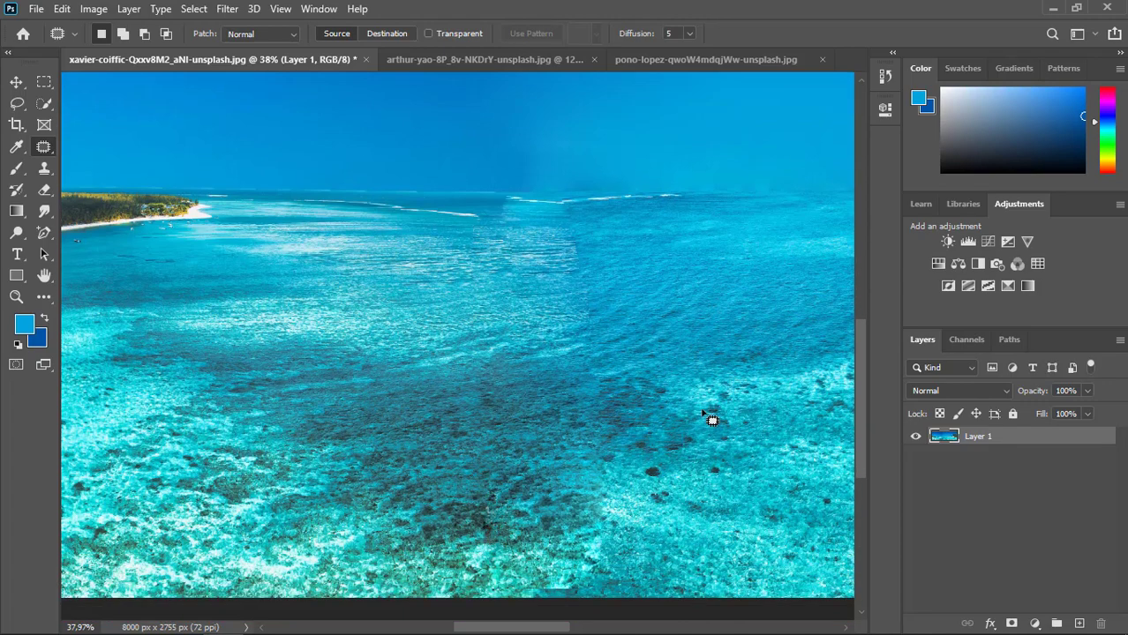
# Step: Patch the right edge of the rippled water strip with the darker water to its right, and deselect
pyautogui.scroll(5, 717, 380)
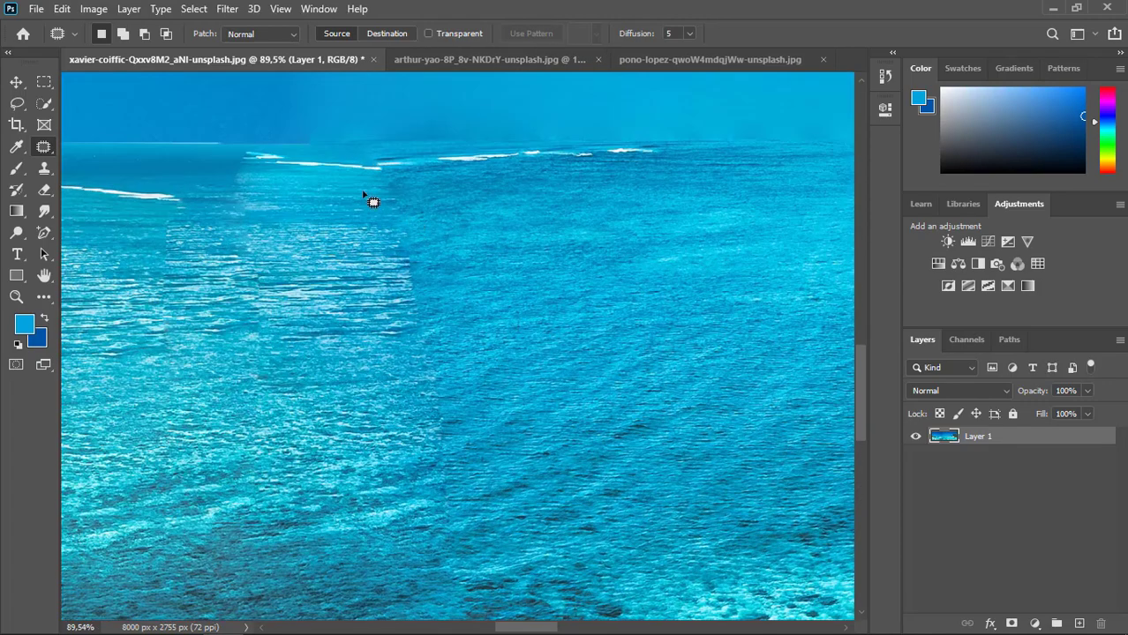
pyautogui.moveTo(402, 402)
pyautogui.mouseDown()
pyautogui.moveTo(447, 524)
pyautogui.moveTo(481, 382)
pyautogui.moveTo(421, 222)
pyautogui.moveTo(365, 190)
pyautogui.mouseUp()
pyautogui.moveTo(447, 343)
pyautogui.mouseDown()
pyautogui.moveTo(516, 332)
pyautogui.moveTo(563, 377)
pyautogui.mouseUp()
pyautogui.hotkey('ctrl', 'd')
pyautogui.scroll(-5, 473, 376)
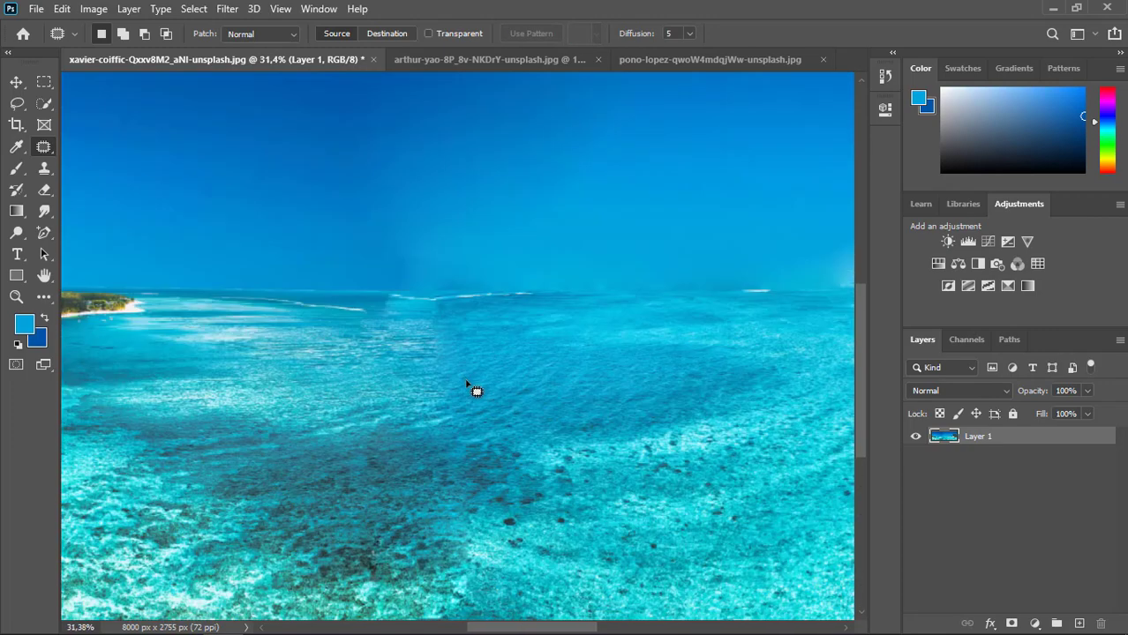
pyautogui.scroll(-3, 473, 389)
# Step: Patch the tonal edge just below the horizon, at the short foam line, with the dark water to its left, and deselect
pyautogui.scroll(5, 358, 374)
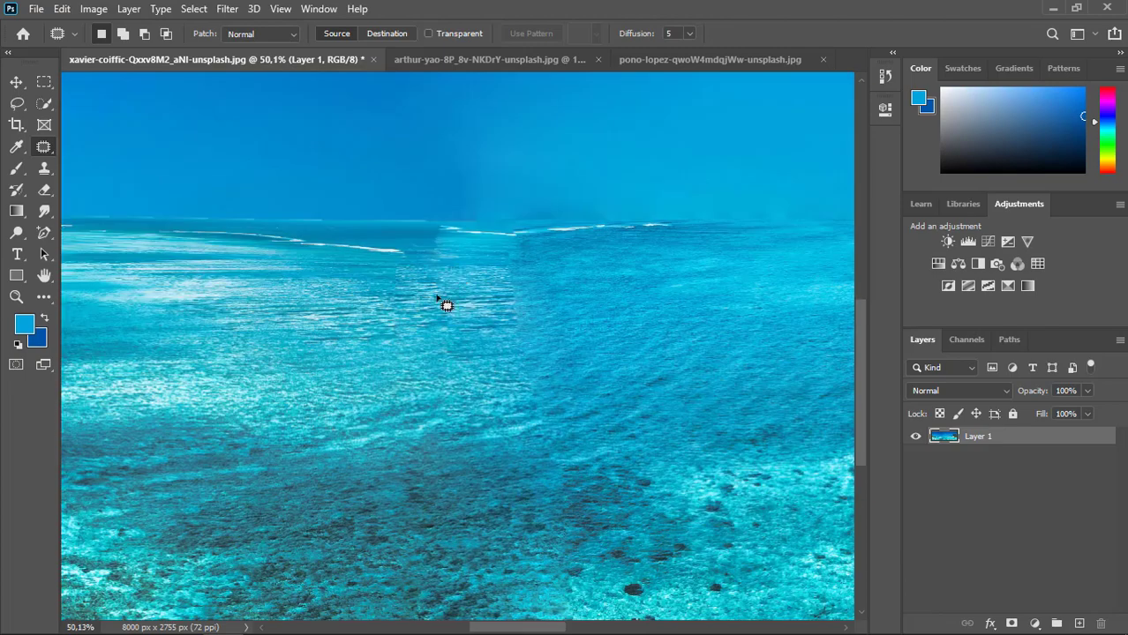
pyautogui.scroll(8, 445, 305)
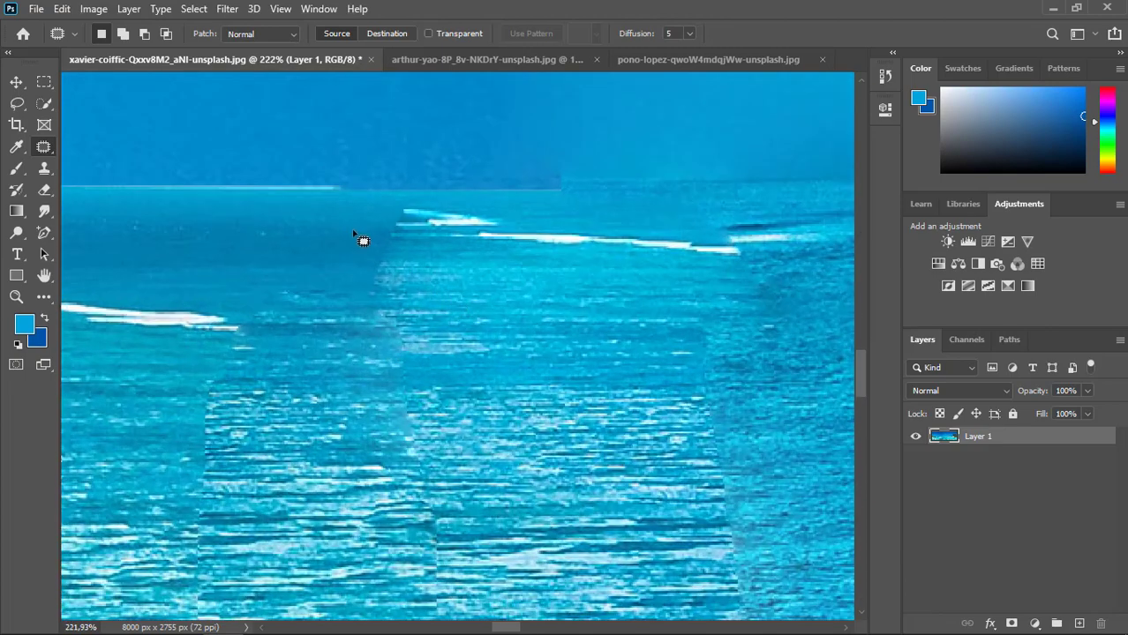
pyautogui.moveTo(385, 208)
pyautogui.mouseDown()
pyautogui.moveTo(546, 225)
pyautogui.moveTo(535, 289)
pyautogui.moveTo(438, 341)
pyautogui.moveTo(358, 222)
pyautogui.moveTo(386, 210)
pyautogui.mouseUp()
pyautogui.moveTo(388, 263); pyautogui.dragTo(254, 252)
pyautogui.hotkey('ctrl', 'd')
pyautogui.scroll(-6, 600, 335)
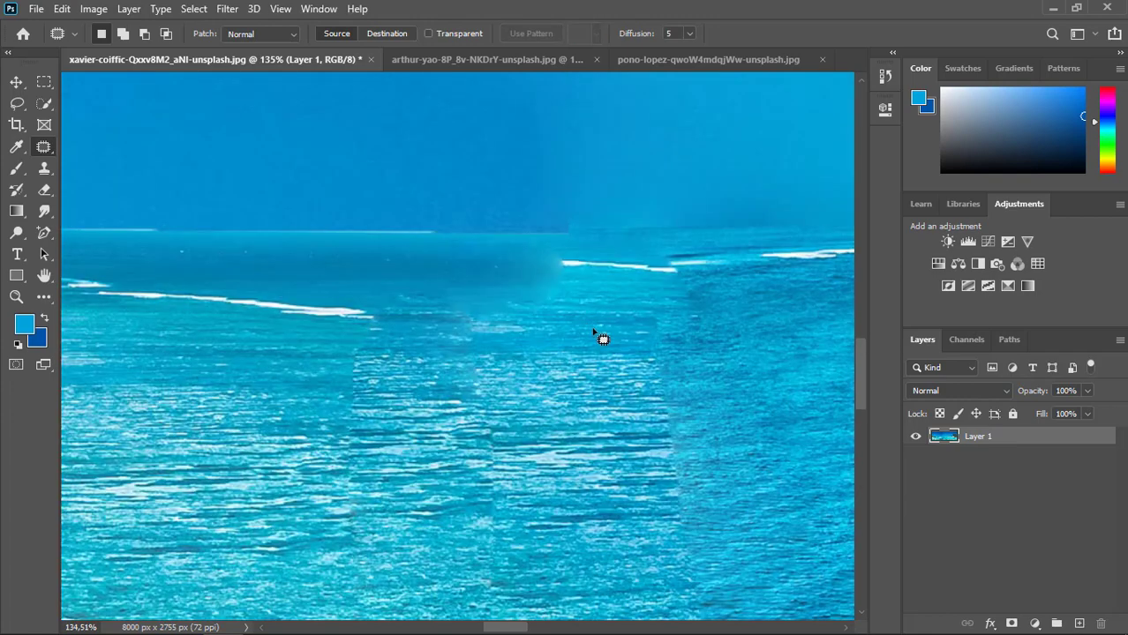
# Step: Resize the panorama to a square by setting its width to 2755 pixels with the proportions unlinked
pyautogui.scroll(-5, 668, 382)
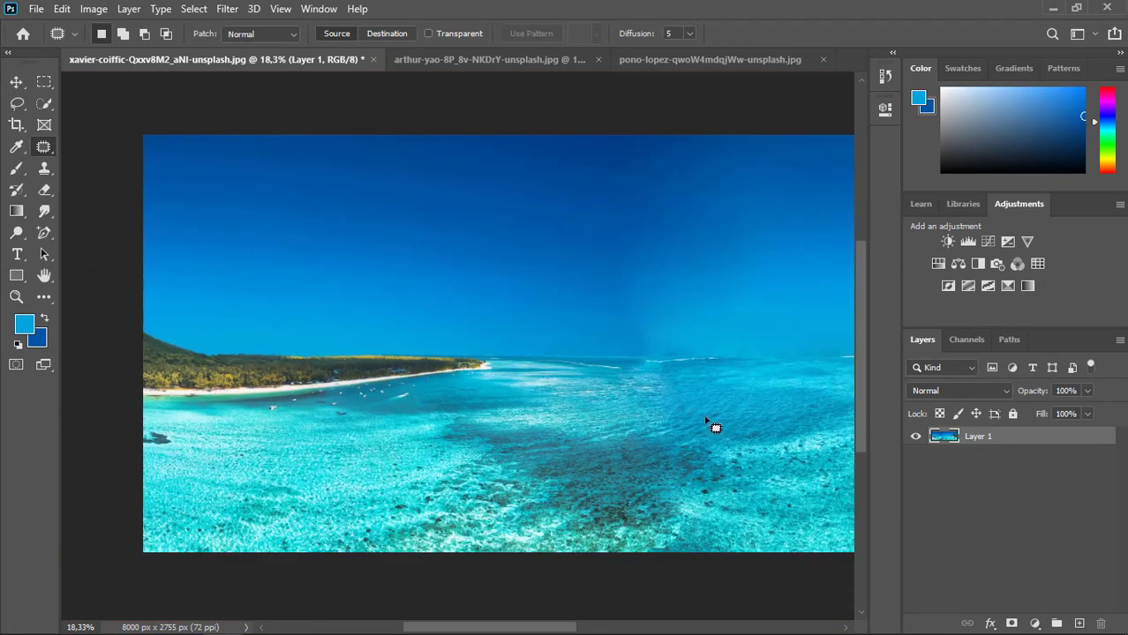
pyautogui.moveTo(706, 421); pyautogui.dragTo(525, 402)
pyautogui.scroll(-2, 655, 420)
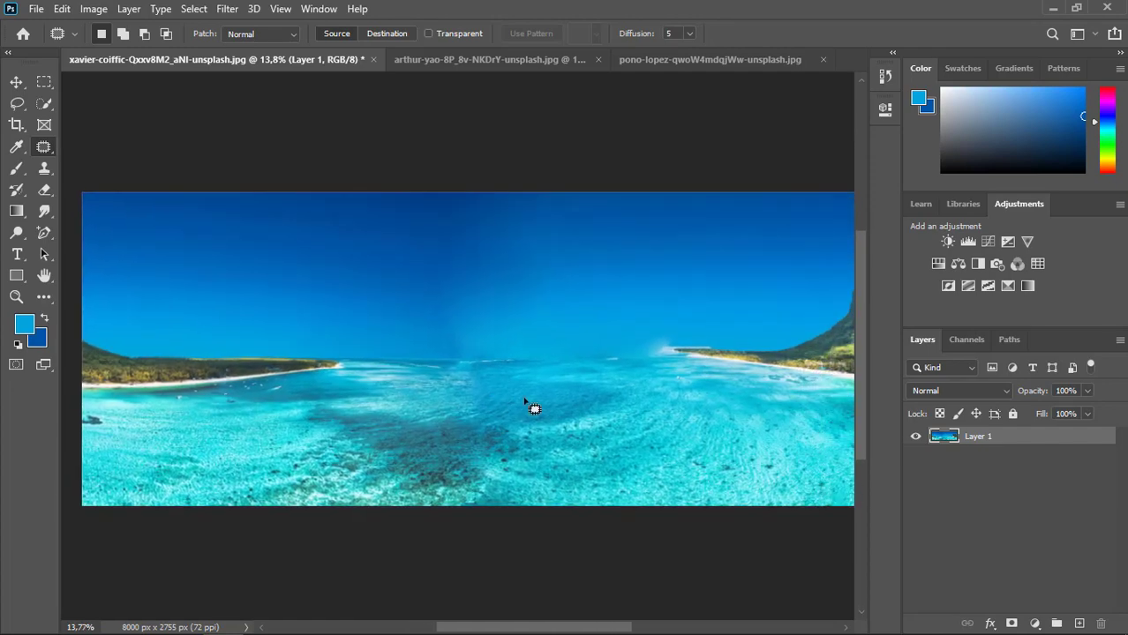
pyautogui.scroll(-1, 629, 420)
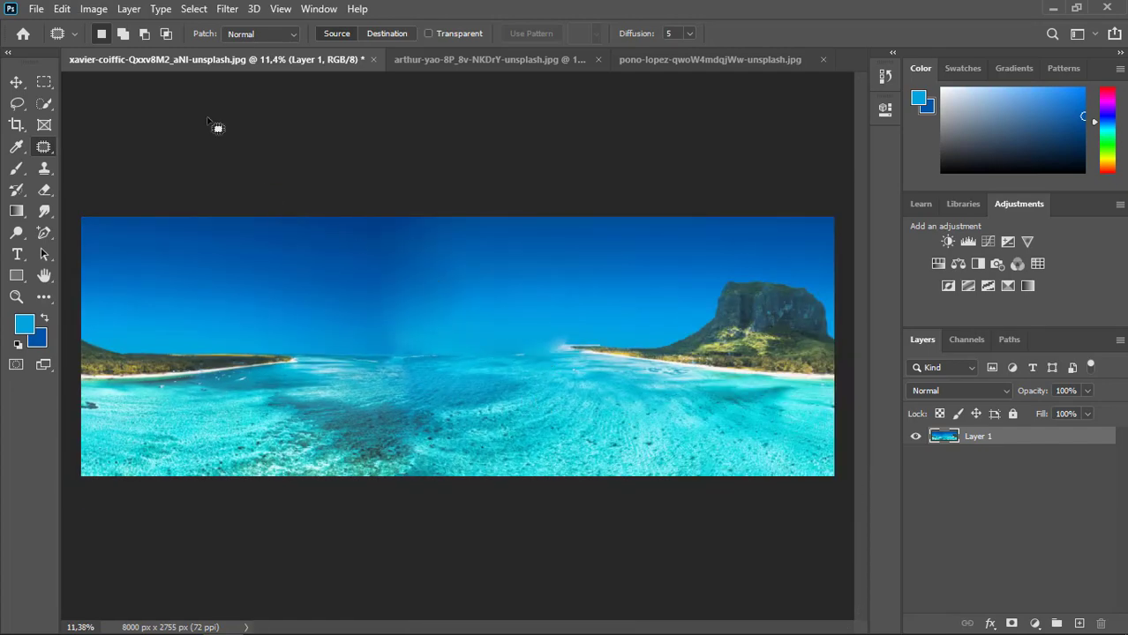
pyautogui.click(94, 11)
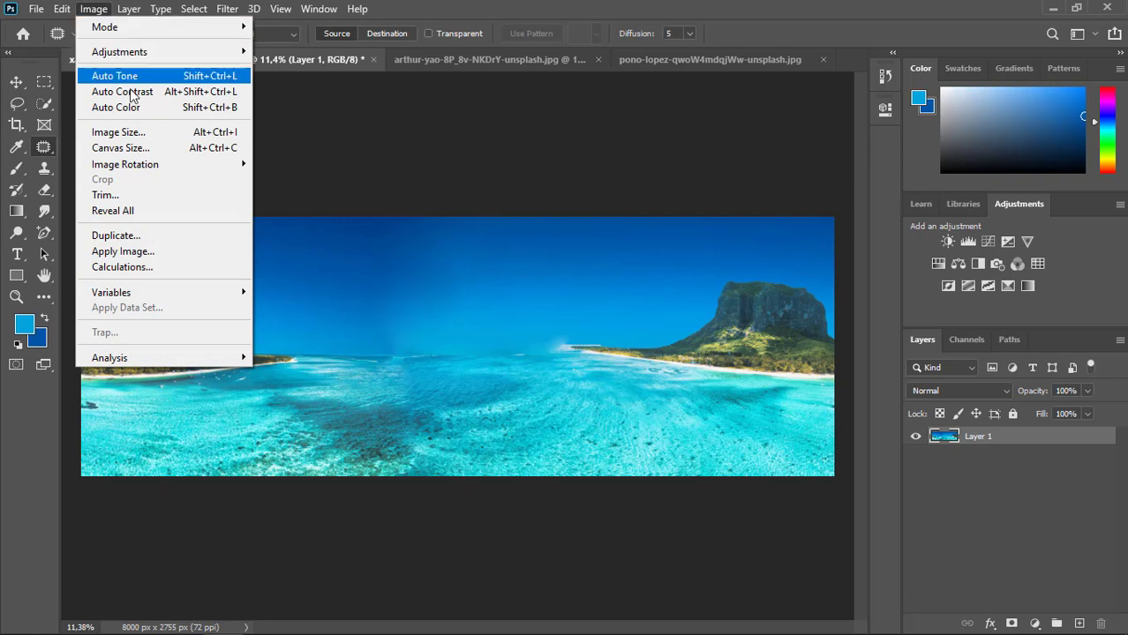
pyautogui.click(149, 133)
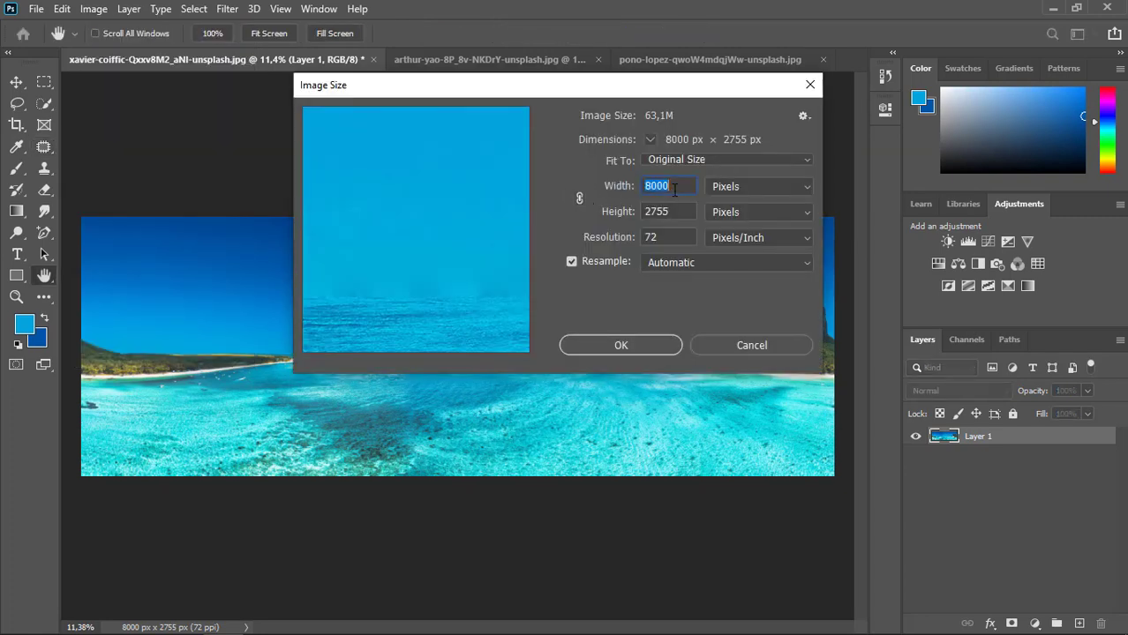
pyautogui.write('2755')
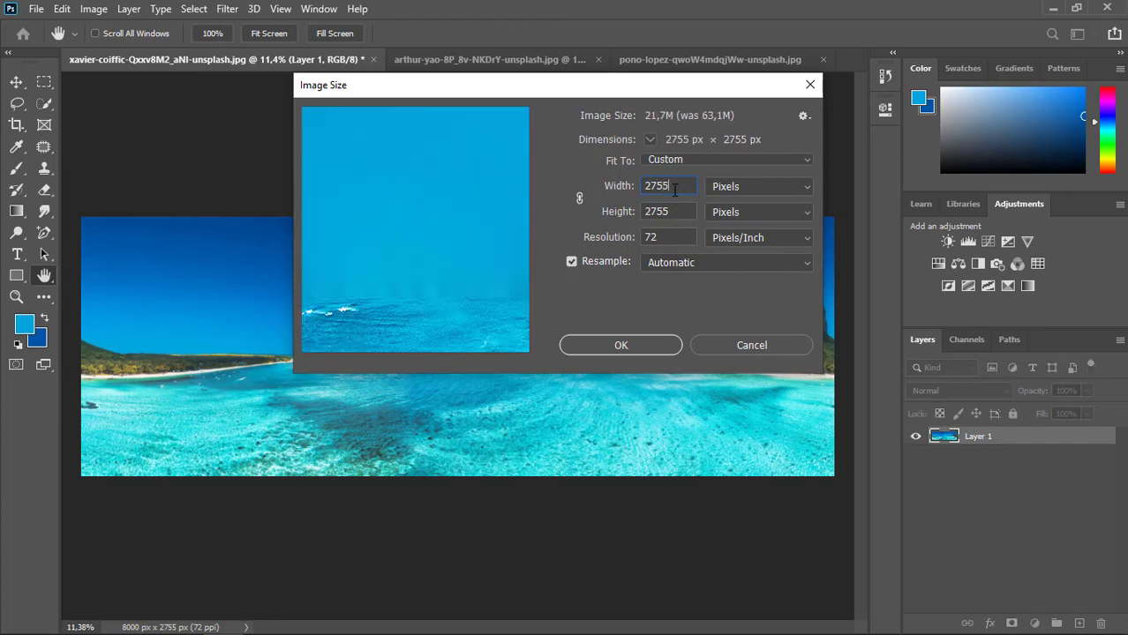
pyautogui.click(635, 344)
pyautogui.press('j')
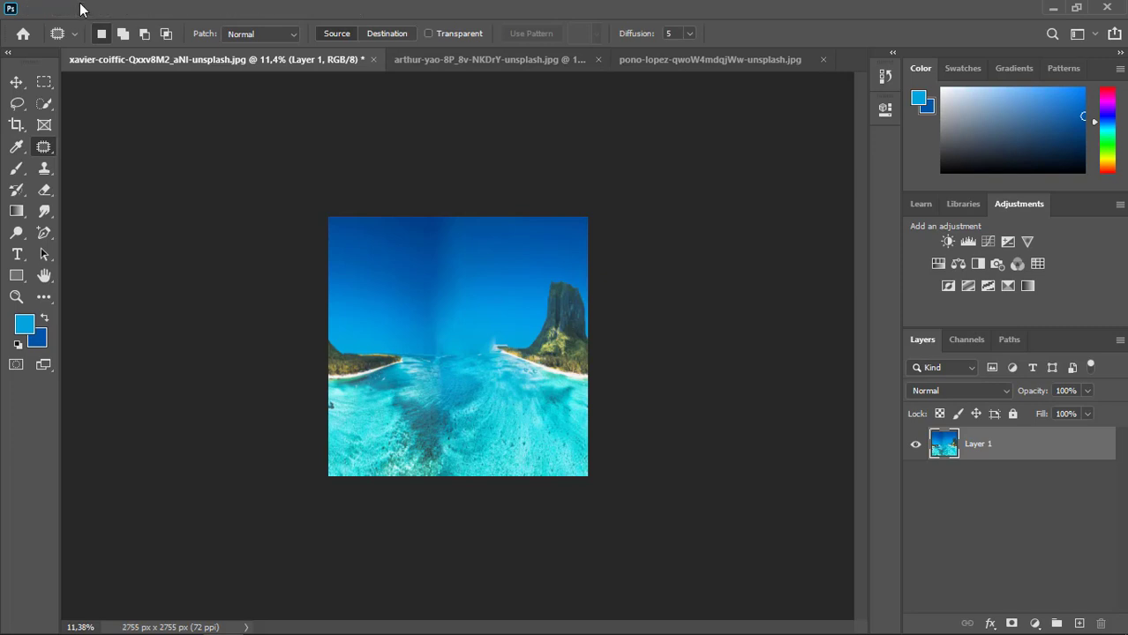
# Step: Rotate the square image by 180°
pyautogui.click(93, 9)
pyautogui.moveTo(144, 167)
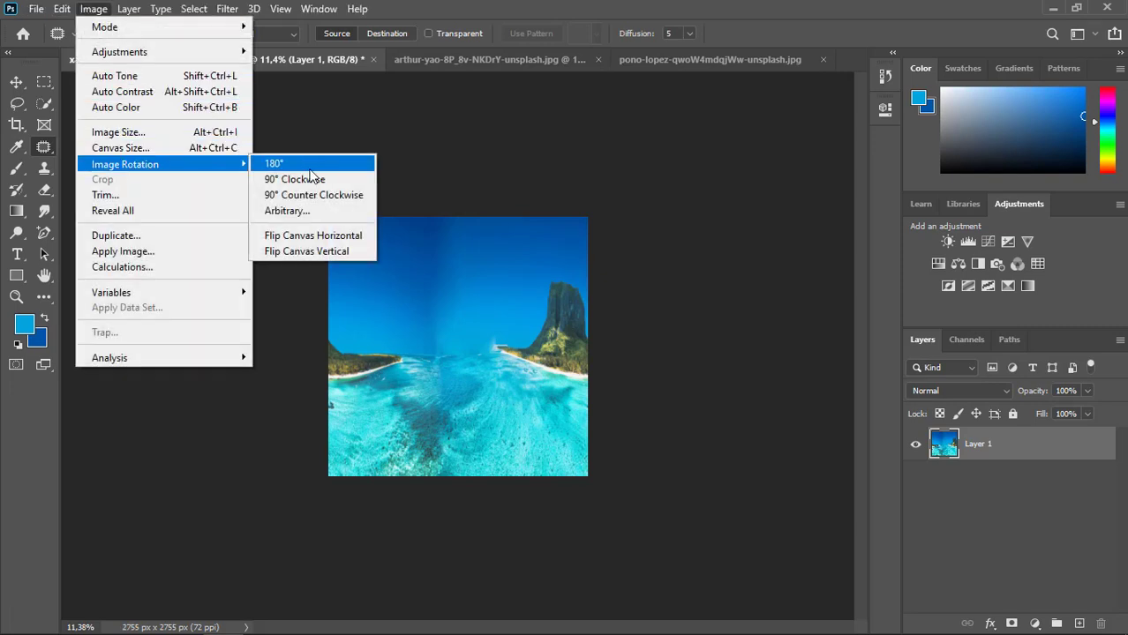
pyautogui.click(365, 167)
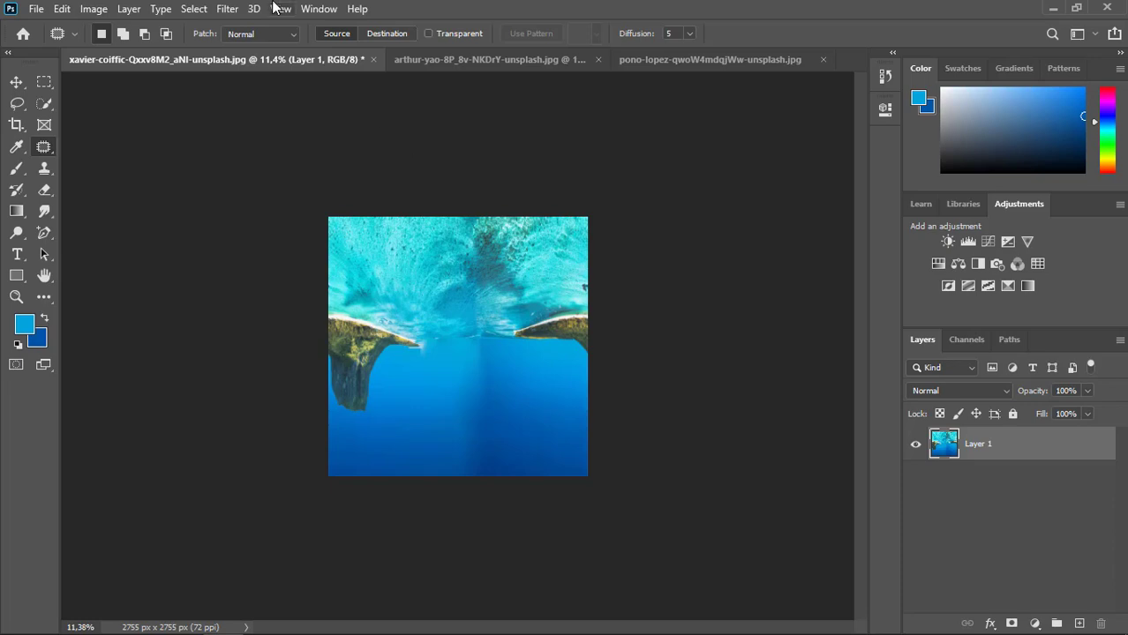
# Step: Apply the Polar Coordinates distortion to the layer with the Rectangular to Polar option
pyautogui.click(227, 9)
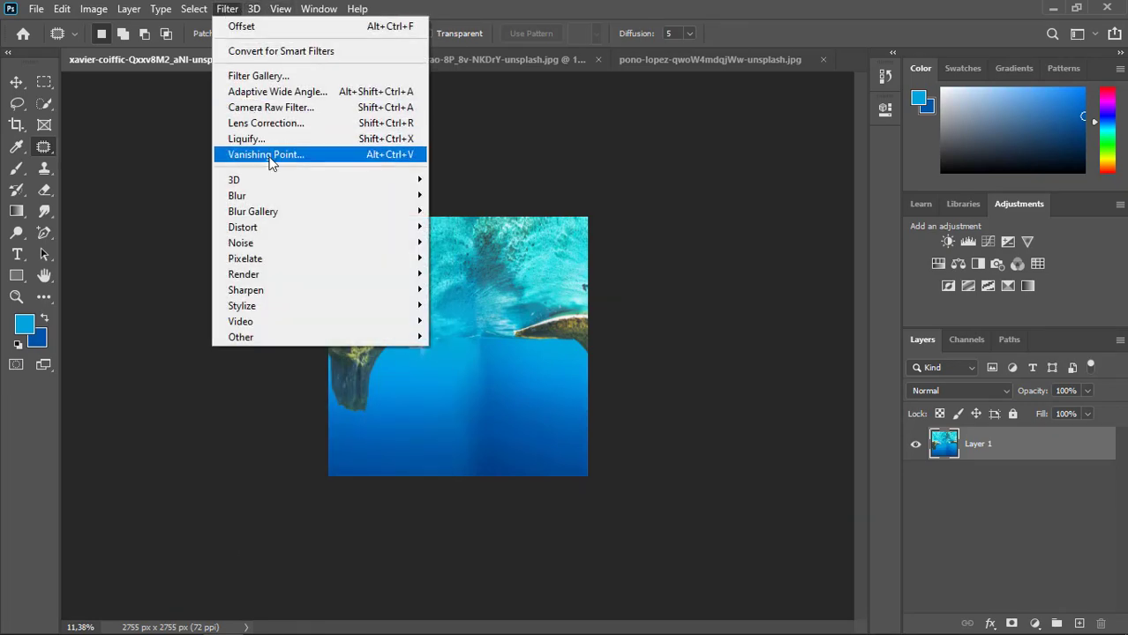
pyautogui.moveTo(322, 231)
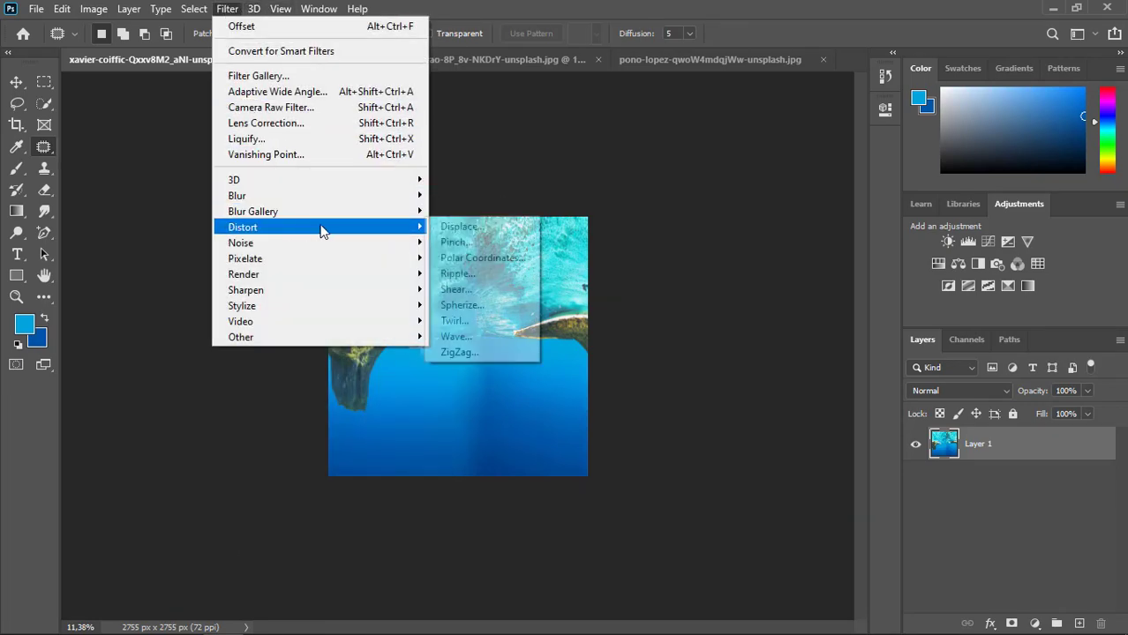
pyautogui.click(463, 257)
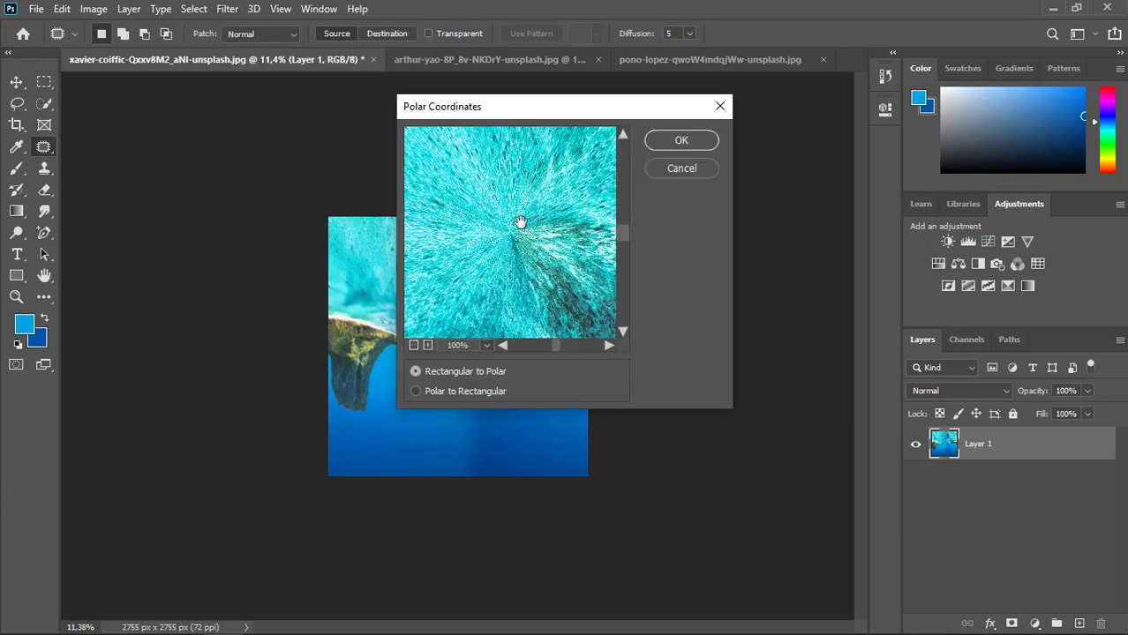
pyautogui.click(681, 141)
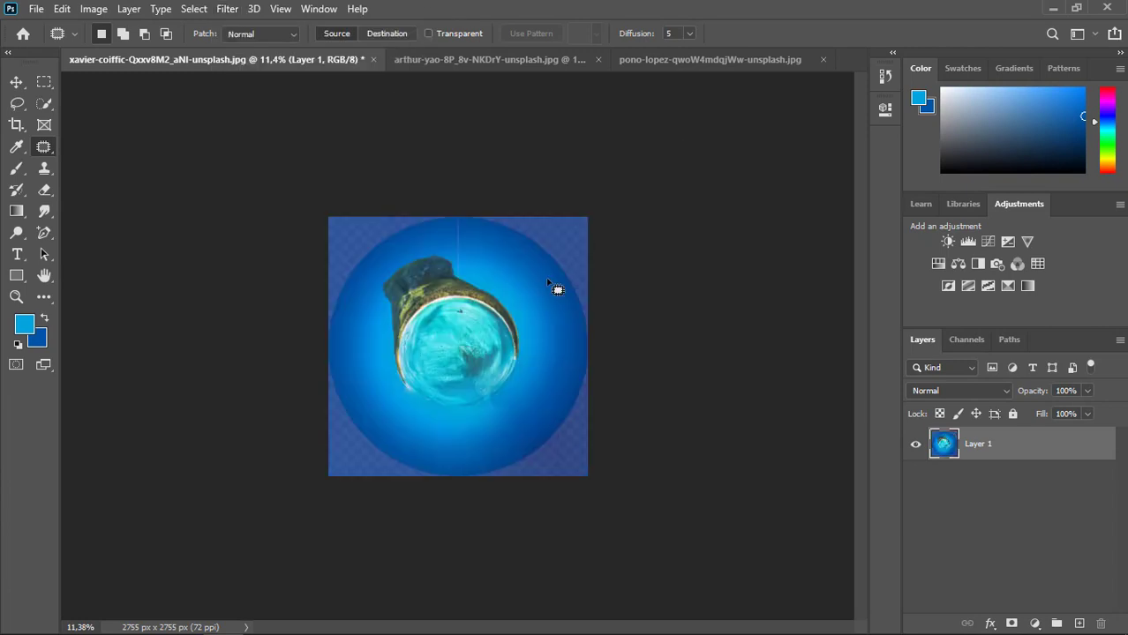
# Step: Outline the vertical seam line in the sky, from the image's upper edge down to the island's ridge, with the Patch tool
pyautogui.scroll(6, 467, 326)
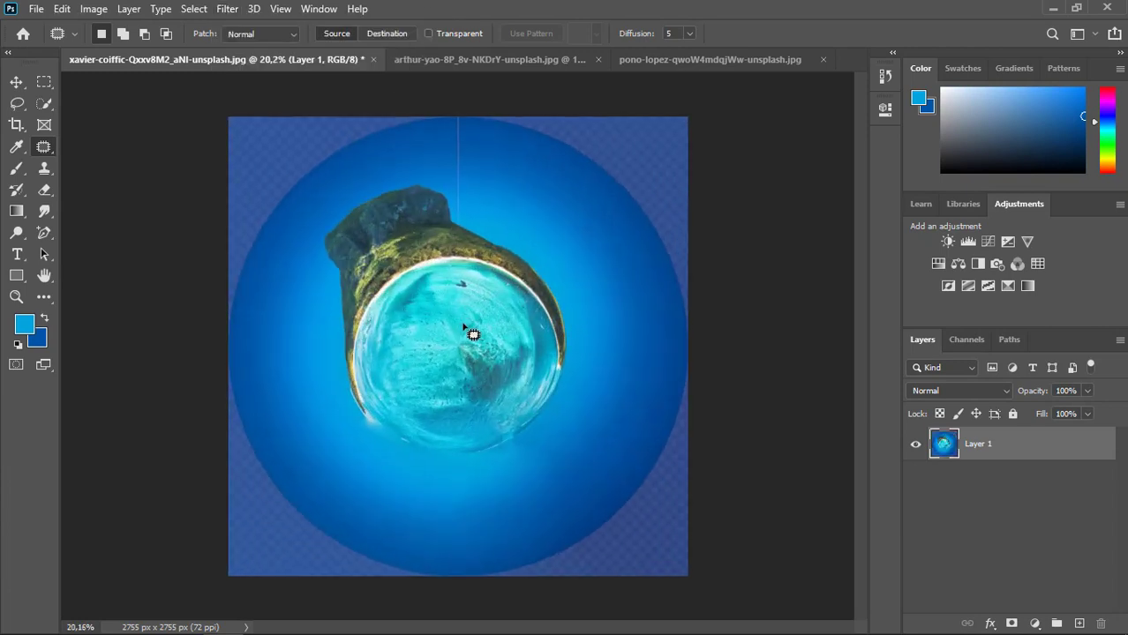
pyautogui.scroll(1, 464, 332)
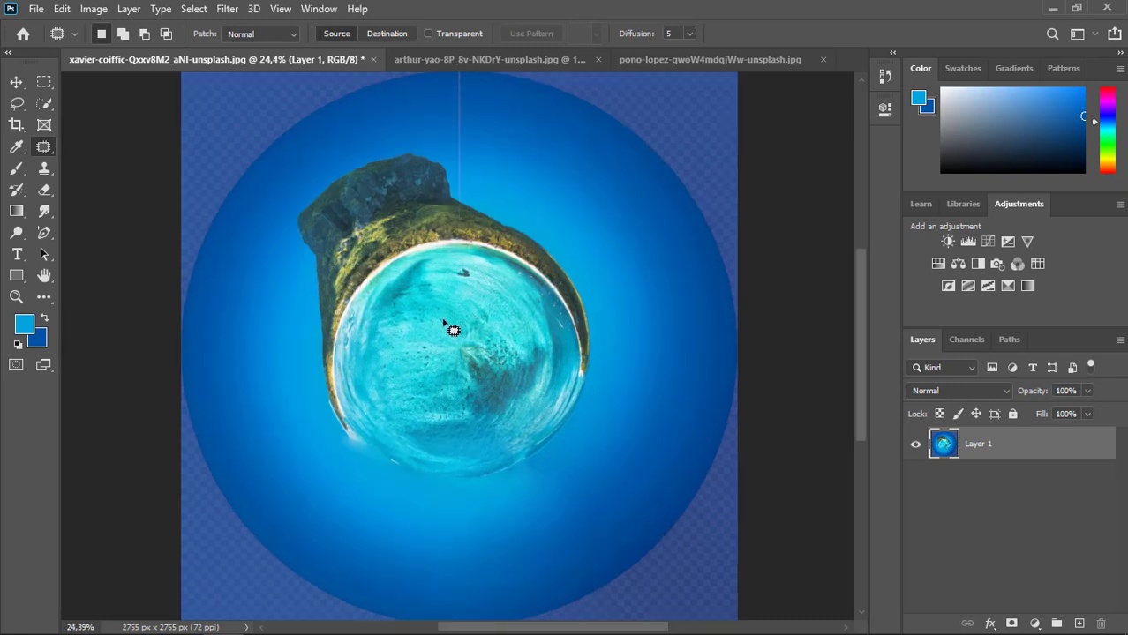
pyautogui.scroll(1, 446, 324)
pyautogui.scroll(-1, 450, 329)
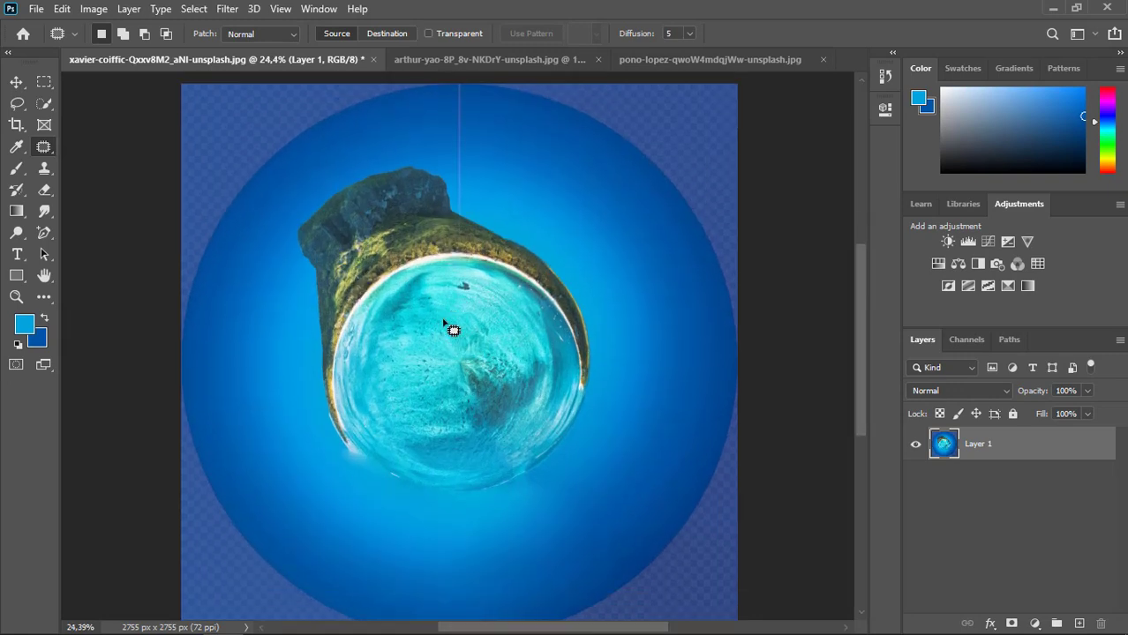
pyautogui.scroll(1, 451, 330)
pyautogui.scroll(-1, 451, 330)
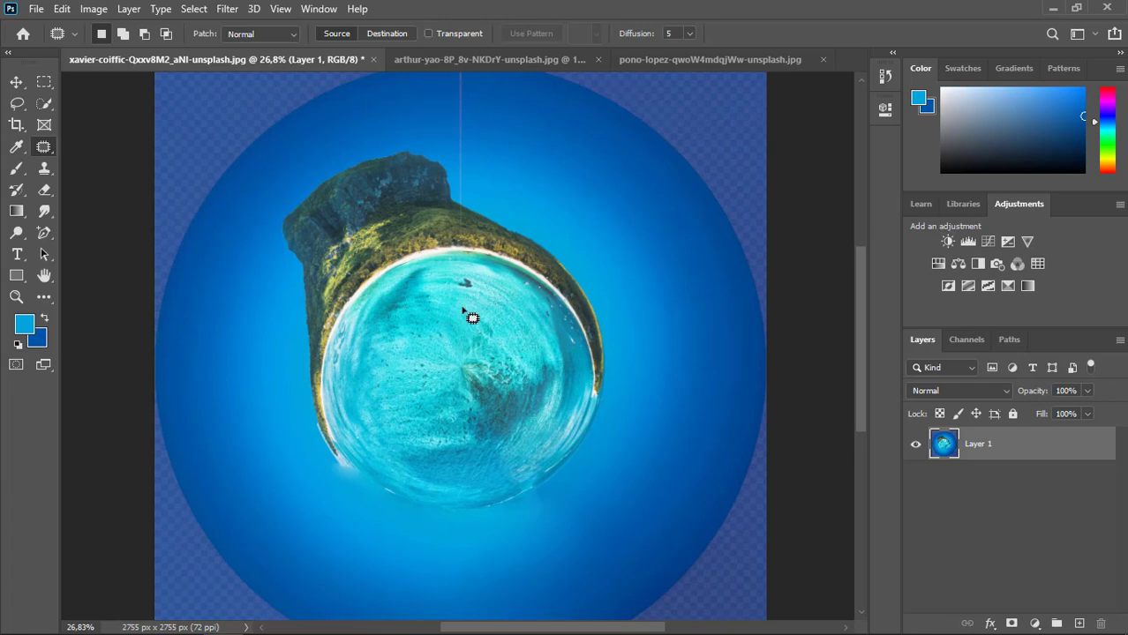
pyautogui.scroll(6, 464, 311)
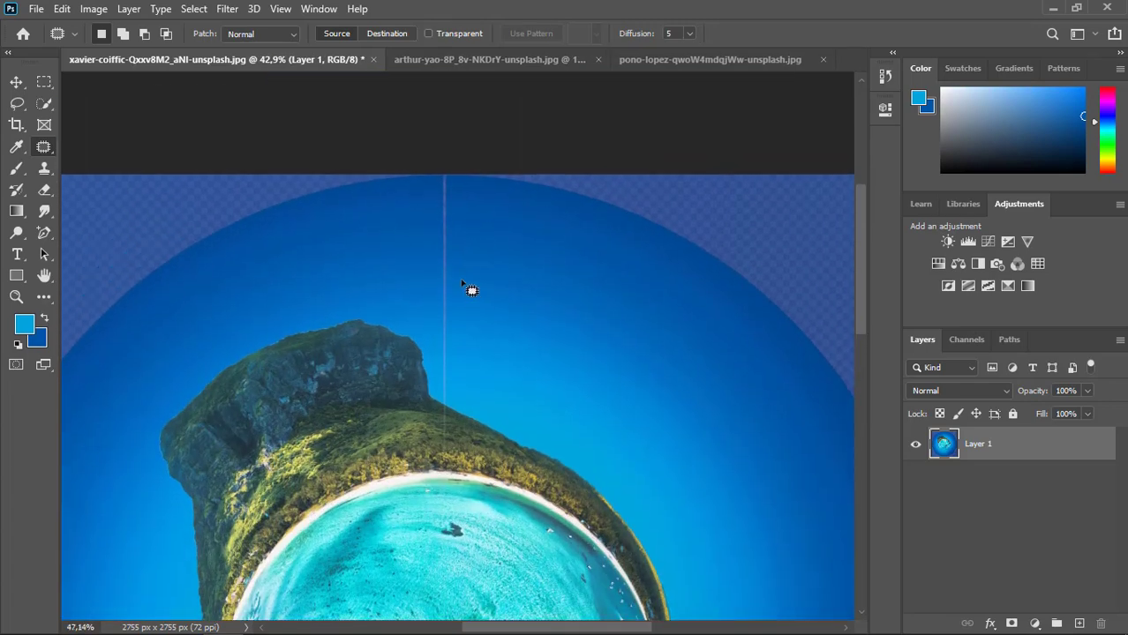
pyautogui.scroll(1, 463, 283)
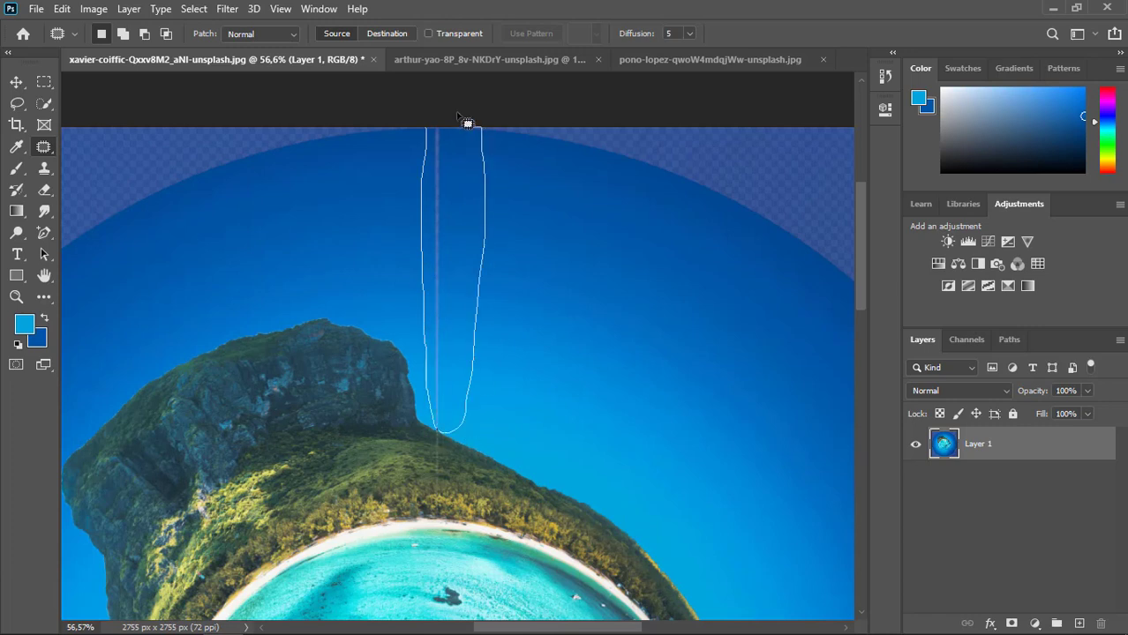
pyautogui.moveTo(437, 121); pyautogui.dragTo(433, 120)
pyautogui.scroll(3, 461, 168)
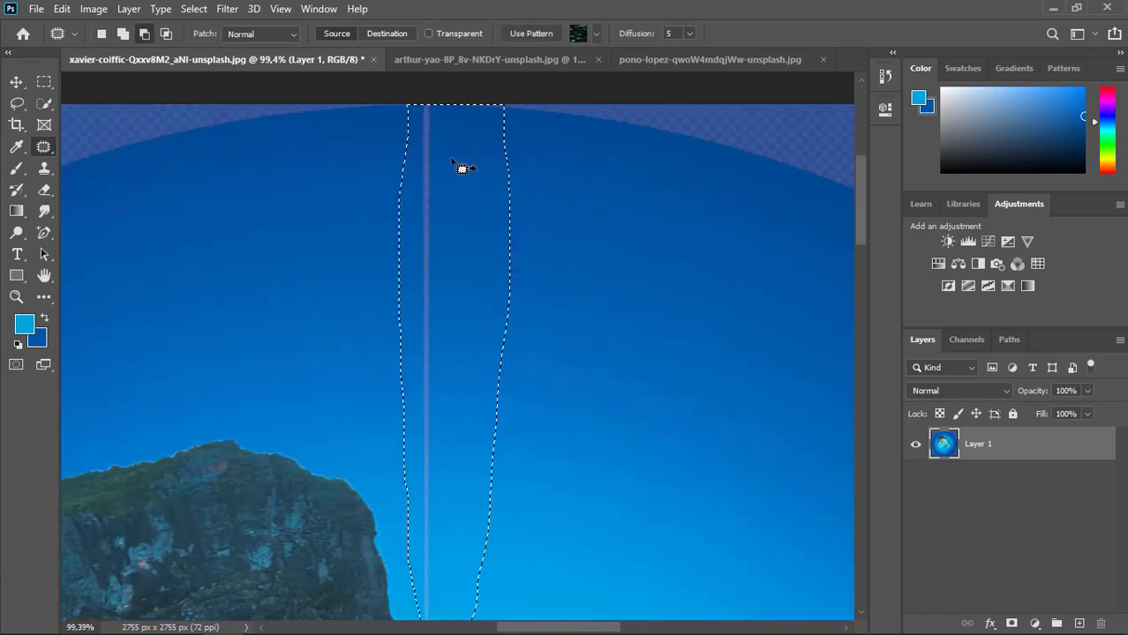
# Step: Brush over the seam line inside the sky selection in successive sections, sampling the neighbouring dark to light blues
pyautogui.click(17, 171)
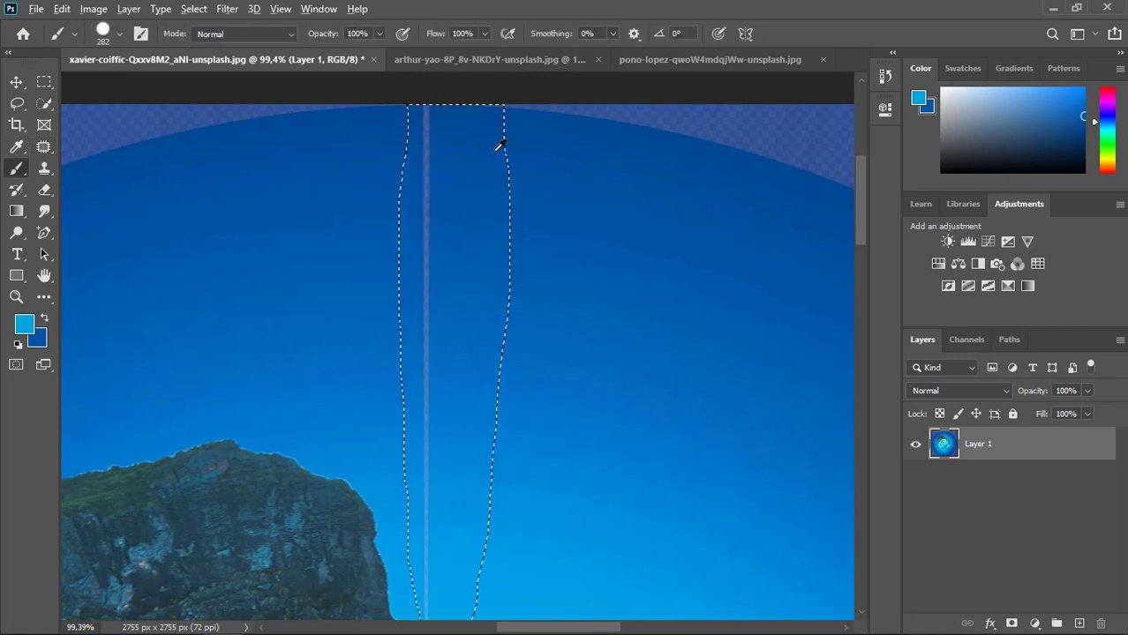
pyautogui.keyDown('alt'); pyautogui.click(429, 124); pyautogui.keyUp('alt')
pyautogui.moveTo(428, 123); pyautogui.dragTo(415, 222)
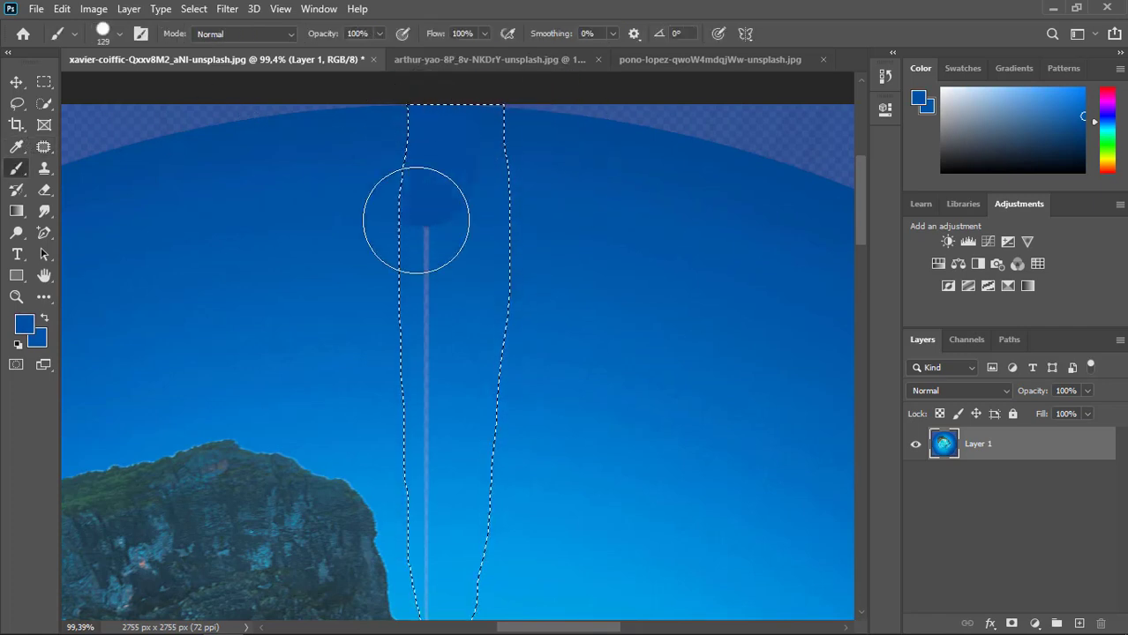
pyautogui.keyDown('alt'); pyautogui.click(468, 318); pyautogui.keyUp('alt')
pyautogui.moveTo(429, 285)
pyautogui.mouseDown()
pyautogui.moveTo(422, 349)
pyautogui.moveTo(436, 328)
pyautogui.moveTo(458, 353)
pyautogui.moveTo(441, 375)
pyautogui.mouseUp()
pyautogui.scroll(-2, 441, 331)
pyautogui.keyDown('alt'); pyautogui.click(457, 360); pyautogui.keyUp('alt')
pyautogui.keyDown('alt'); pyautogui.click(446, 482); pyautogui.keyUp('alt')
pyautogui.moveTo(438, 447); pyautogui.dragTo(434, 512)
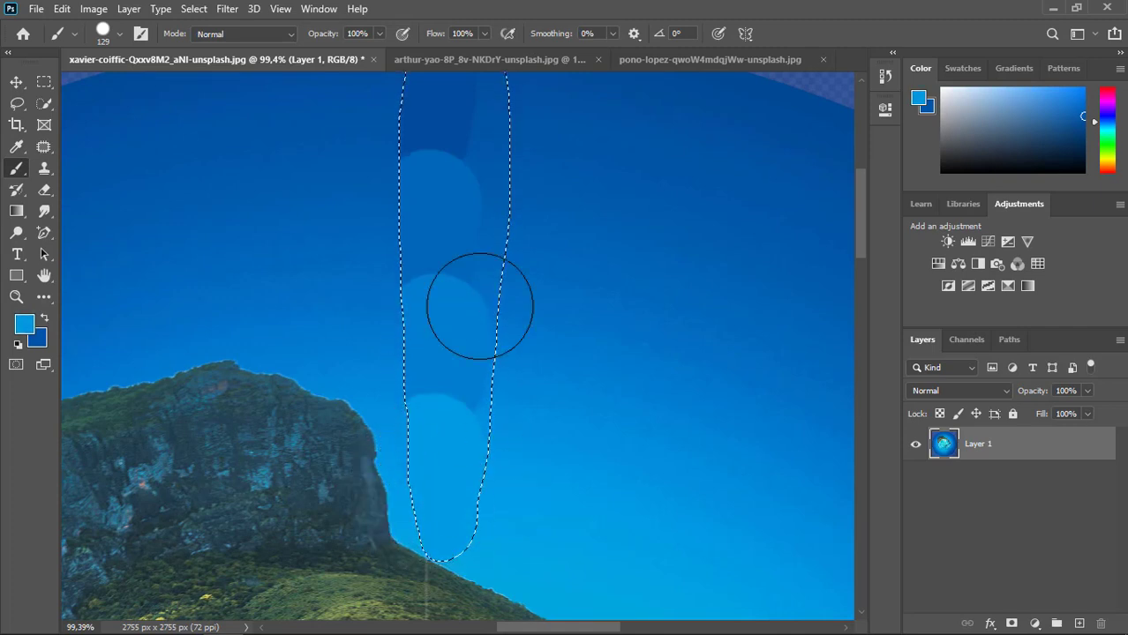
# Step: Patch the painted sky strip with the clean sky to its right and deselect
pyautogui.keyDown('alt'); pyautogui.scroll(-3, 485, 300); pyautogui.keyUp('alt')
pyautogui.click(44, 147)
pyautogui.moveTo(485, 258); pyautogui.dragTo(576, 277)
pyautogui.keyDown('alt'); pyautogui.scroll(-2, 616, 296); pyautogui.keyUp('alt')
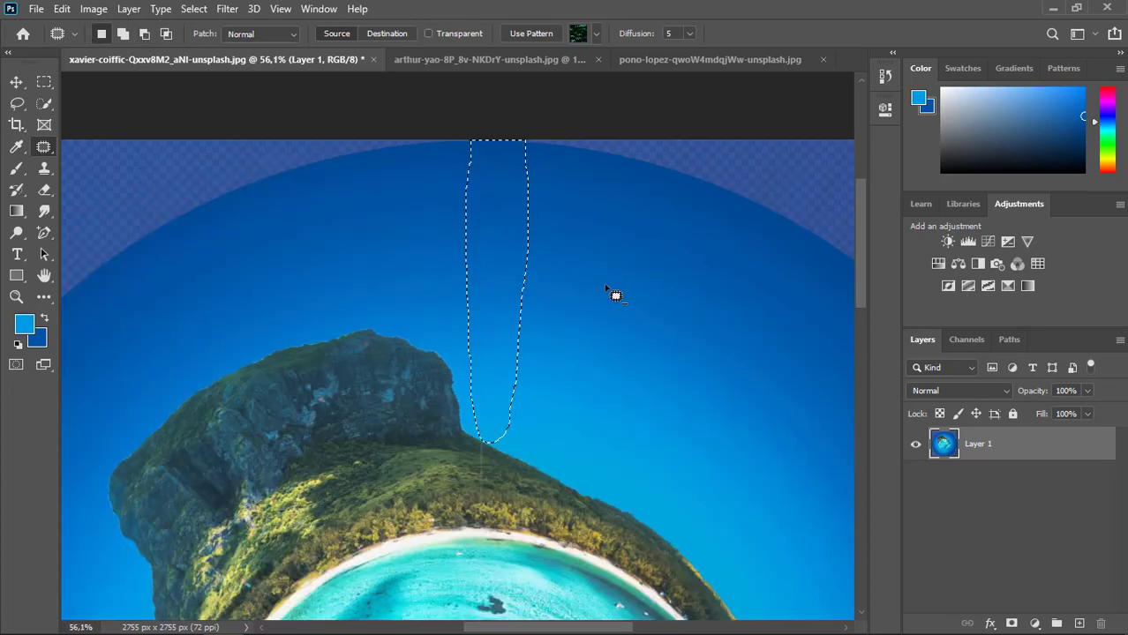
pyautogui.hotkey('ctrl', 'd')
pyautogui.keyDown('alt'); pyautogui.scroll(4, 593, 524); pyautogui.keyUp('alt')
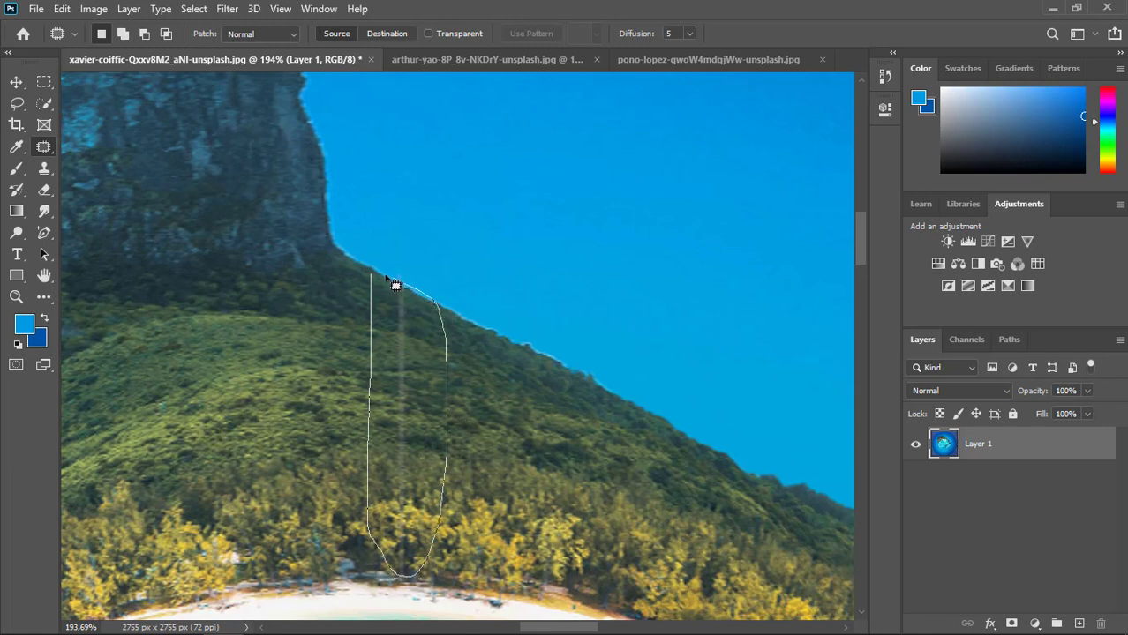
pyautogui.moveTo(445, 384); pyautogui.dragTo(444, 382)
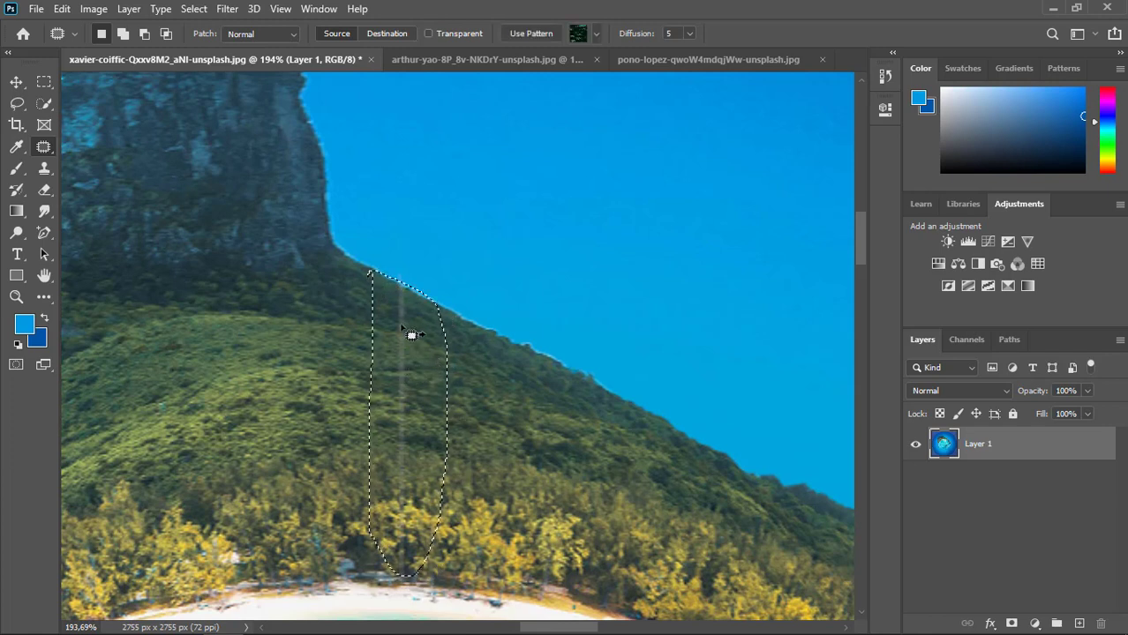
pyautogui.click(16, 168)
pyautogui.moveTo(331, 318); pyautogui.dragTo(309, 344)
pyautogui.keyDown('alt'); pyautogui.click(421, 327); pyautogui.keyUp('alt')
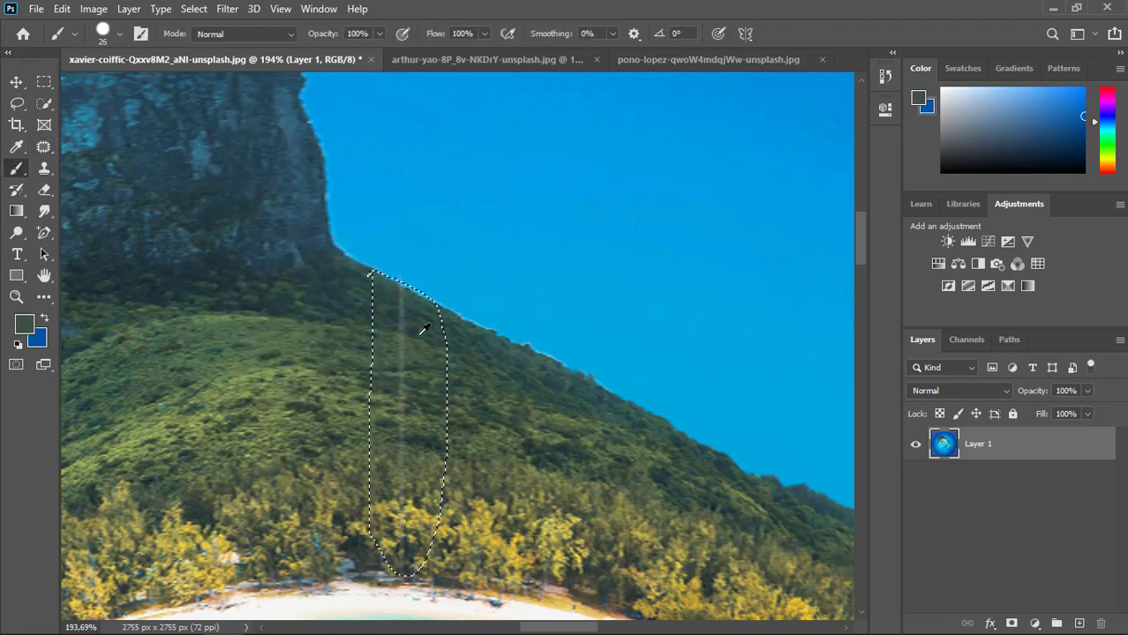
pyautogui.keyDown('alt'); pyautogui.click(335, 302); pyautogui.keyUp('alt')
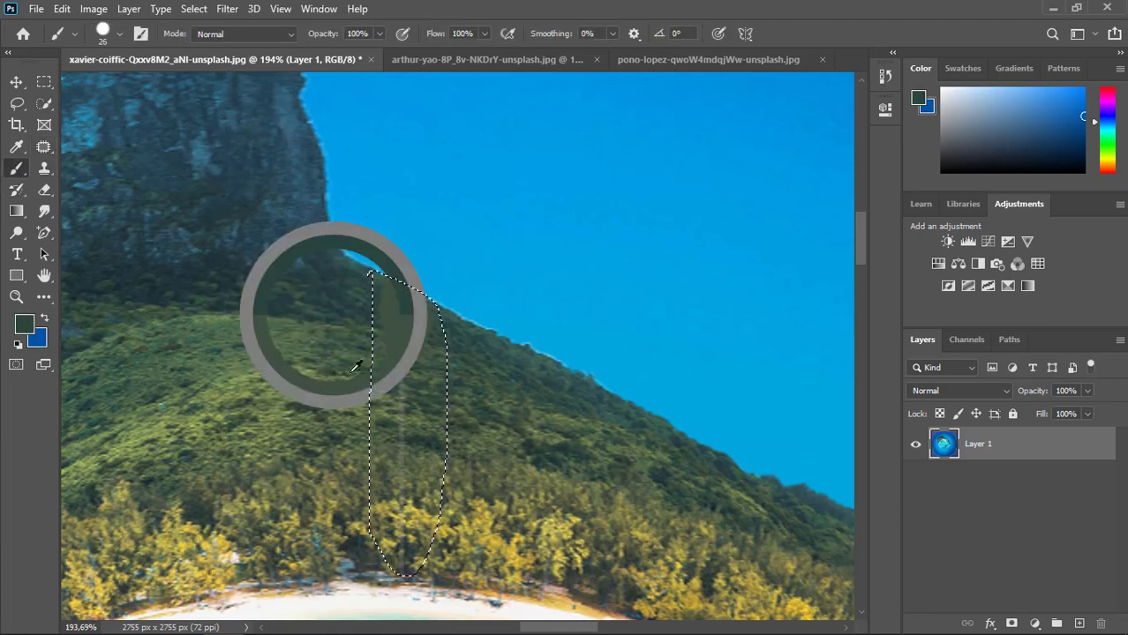
pyautogui.moveTo(425, 397); pyautogui.dragTo(426, 420)
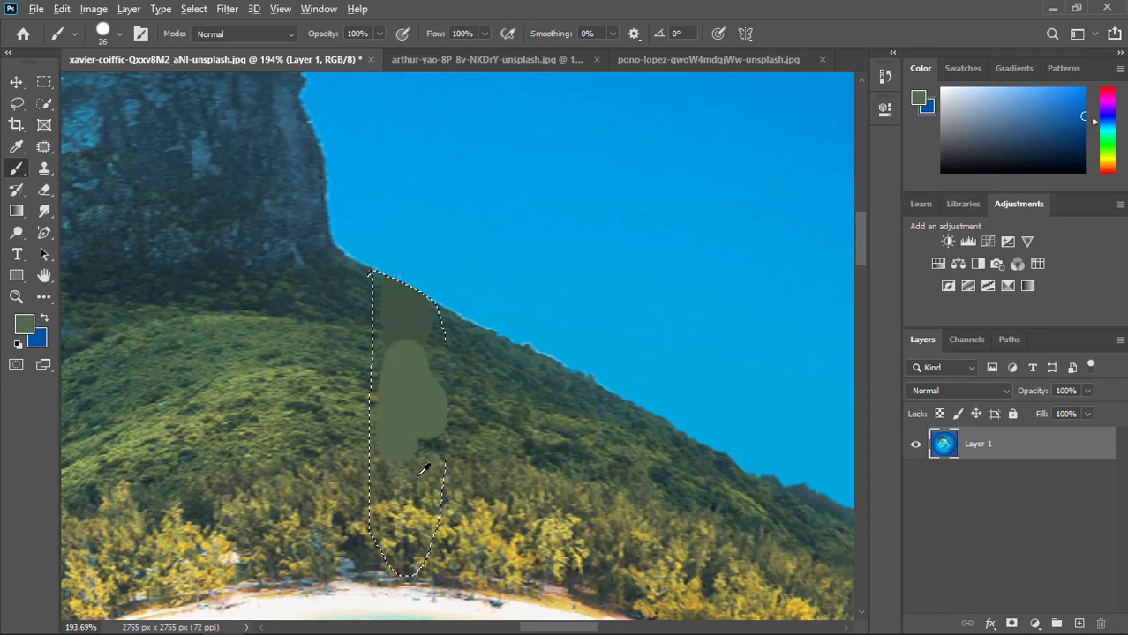
pyautogui.keyDown('alt'); pyautogui.click(390, 281); pyautogui.keyUp('alt')
pyautogui.moveTo(401, 472); pyautogui.dragTo(403, 541)
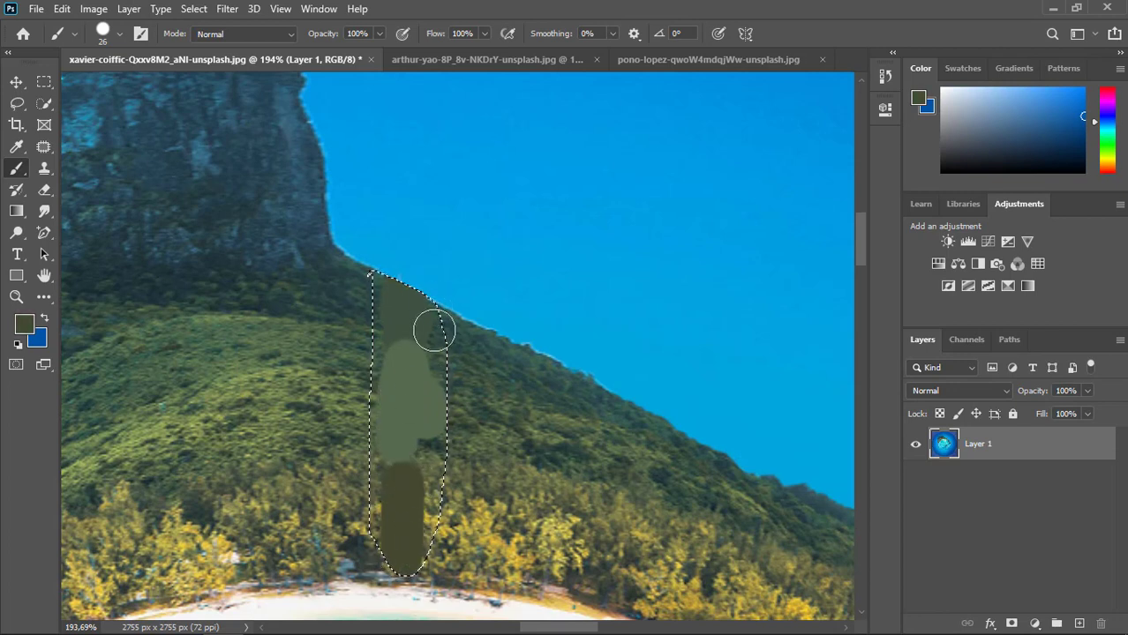
pyautogui.scroll(-2, 433, 331)
pyautogui.press('j')
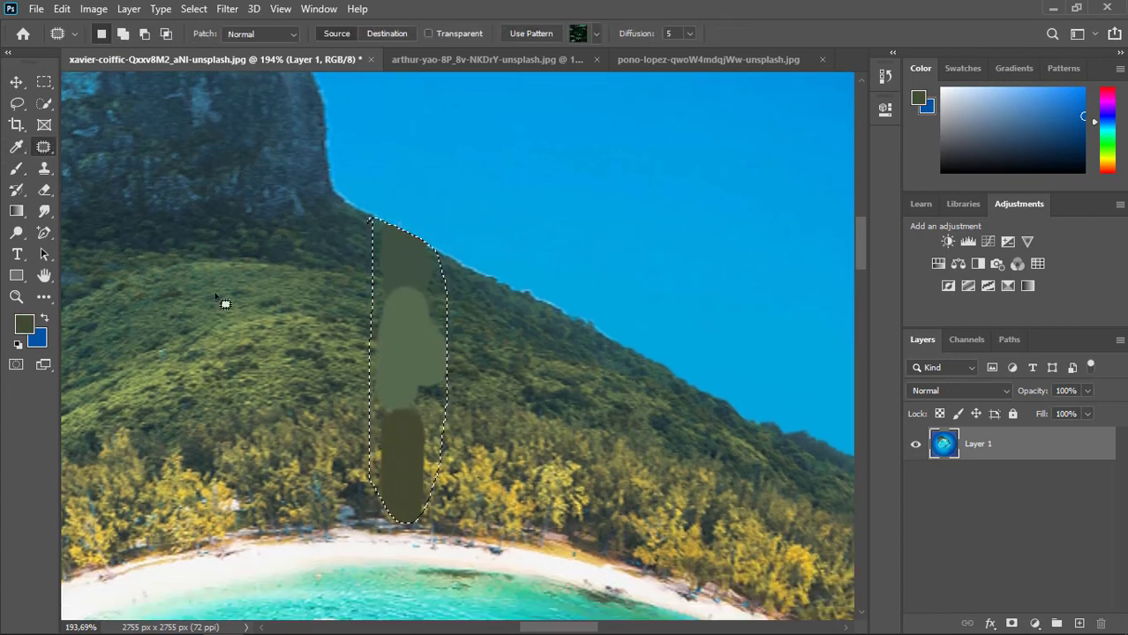
pyautogui.moveTo(390, 367); pyautogui.dragTo(289, 366)
pyautogui.hotkey('ctrl', 'z')
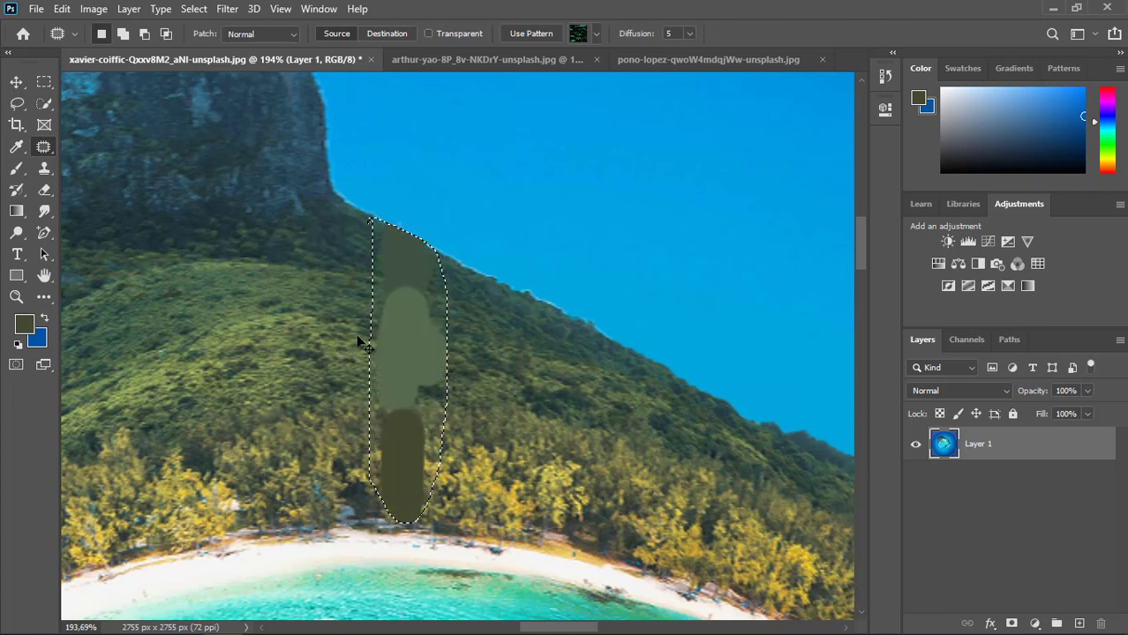
pyautogui.hotkey('ctrl', 'z')
pyautogui.hotkey('ctrl', 'z')
pyautogui.hotkey('ctrl', 'z')
pyautogui.hotkey('ctrl', 'z')
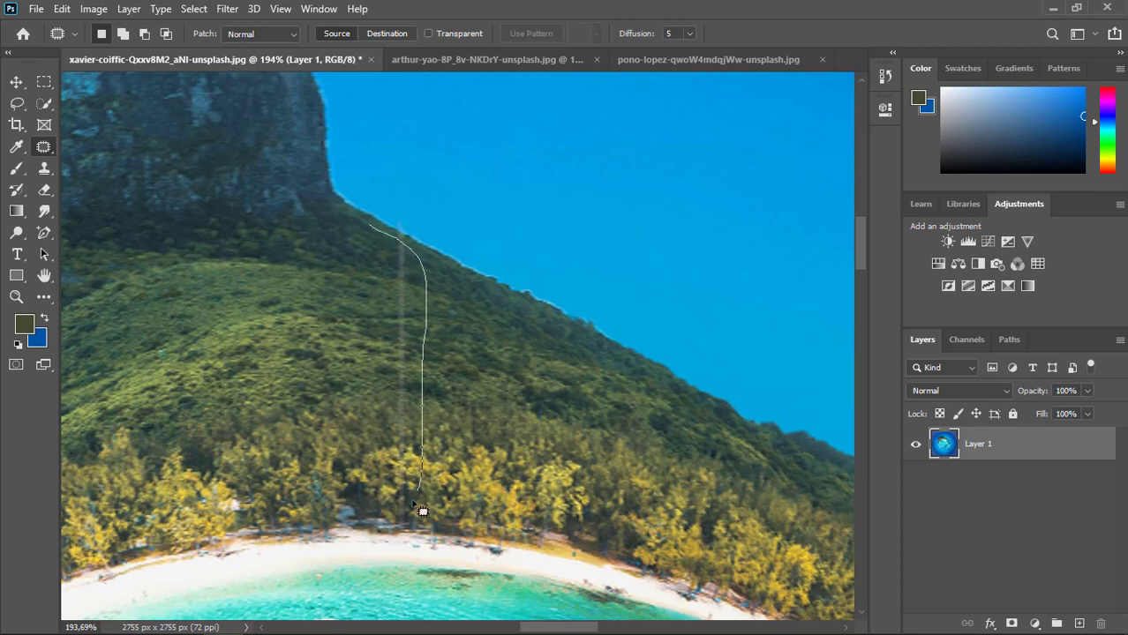
# Step: Outline a narrow strip around the hillside seam, just inside the ridge edge, and paint over it with sampled greens and browns
pyautogui.moveTo(379, 239); pyautogui.dragTo(374, 233)
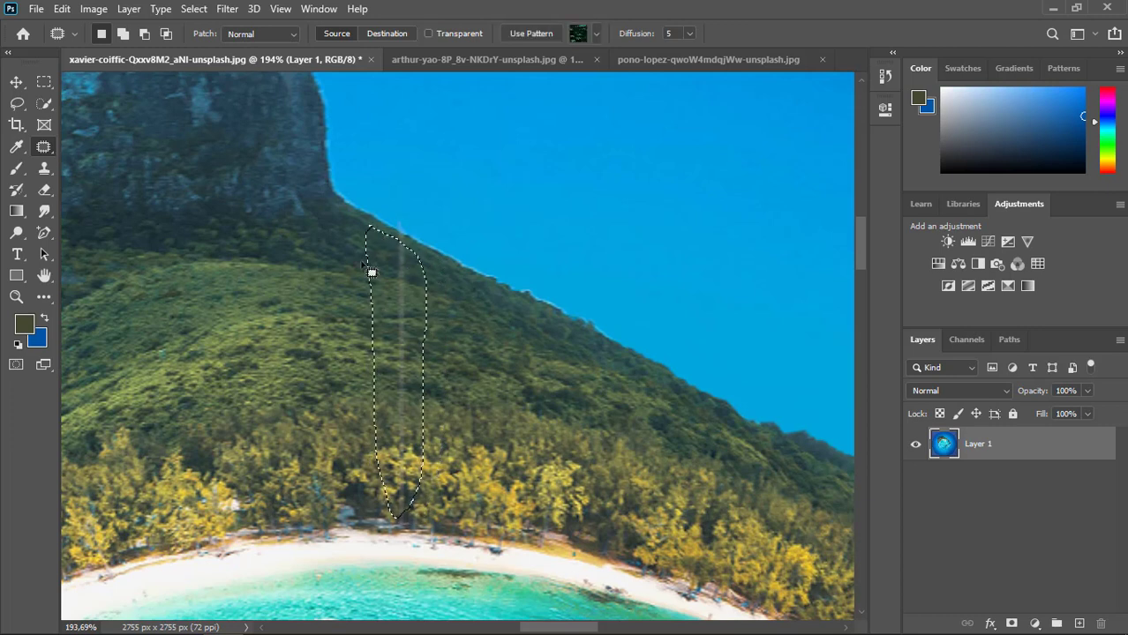
pyautogui.click(16, 168)
pyautogui.moveTo(403, 271); pyautogui.dragTo(403, 398)
pyautogui.keyDown('alt'); pyautogui.click(411, 472); pyautogui.keyUp('alt')
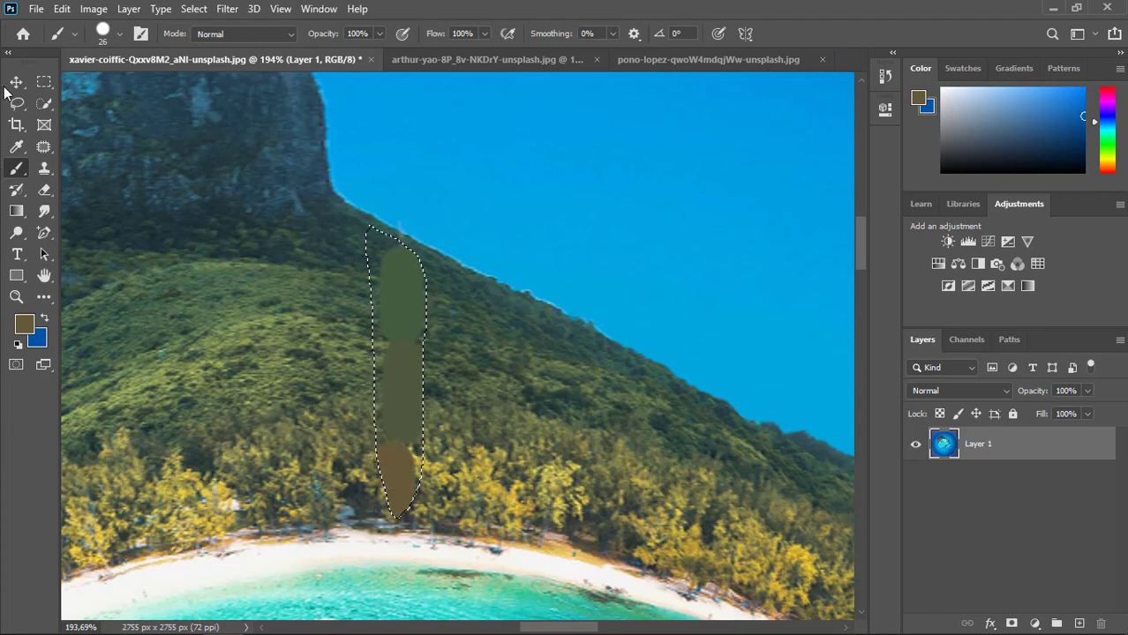
# Step: Patch the painted hillside strip with the foliage to its left and deselect
pyautogui.click(45, 146)
pyautogui.moveTo(377, 365)
pyautogui.mouseDown()
pyautogui.moveTo(473, 396)
pyautogui.moveTo(470, 405)
pyautogui.moveTo(263, 374)
pyautogui.mouseUp()
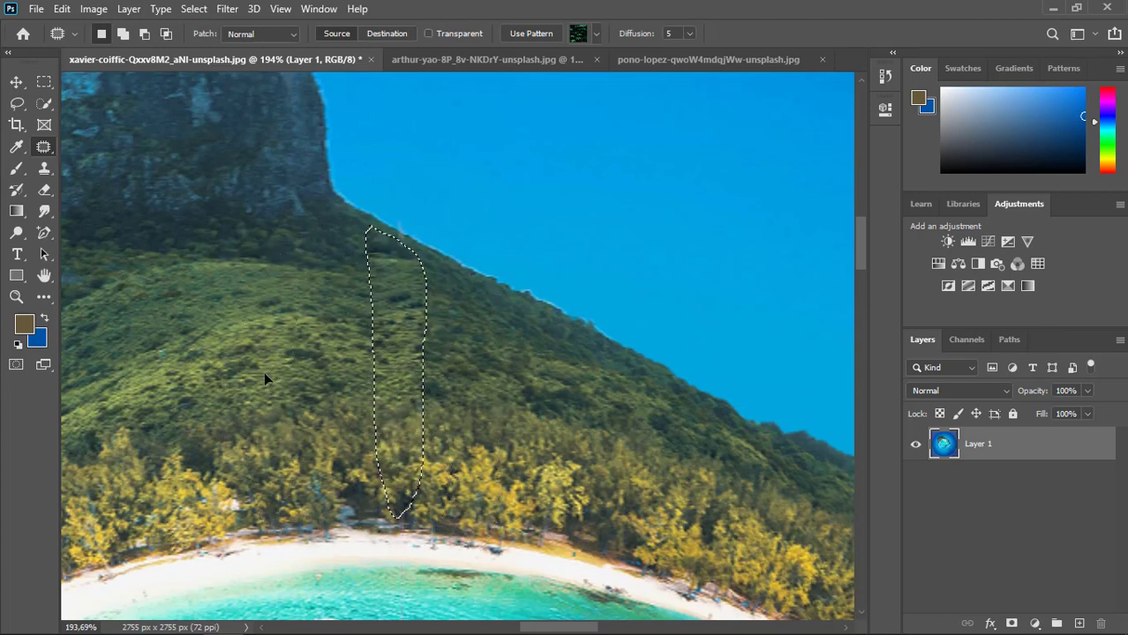
pyautogui.hotkey('ctrl', 'd')
pyautogui.scroll(-3, 426, 384)
pyautogui.scroll(-6, 427, 384)
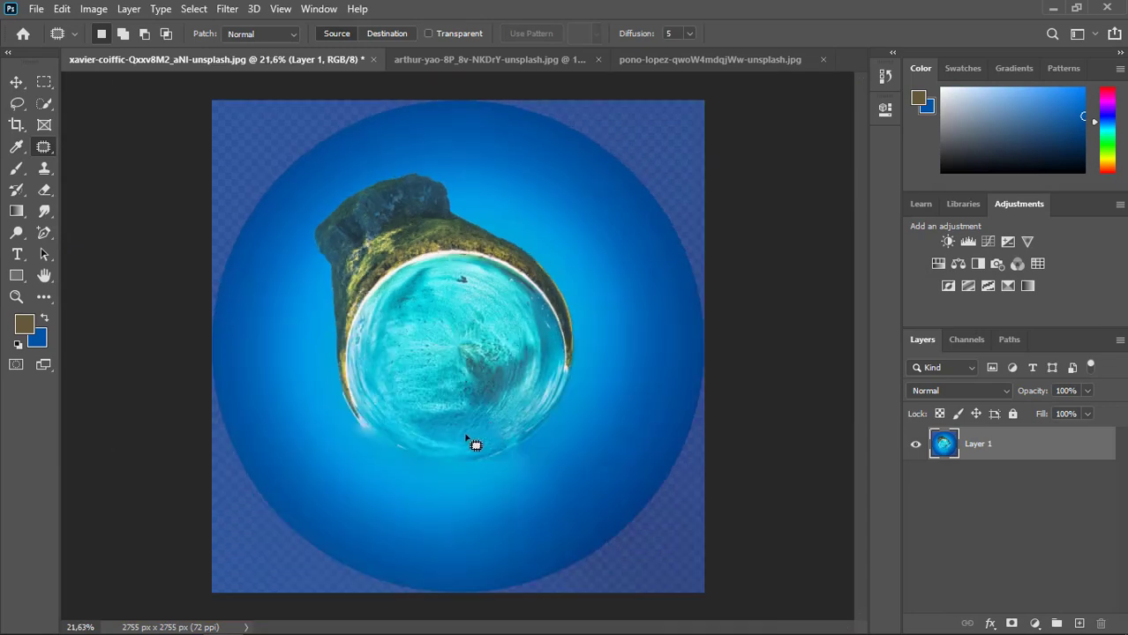
# Step: Outline the pinched convergence point at the centre of the turquoise water with the Patch tool
pyautogui.scroll(1, 470, 340)
pyautogui.scroll(5, 458, 339)
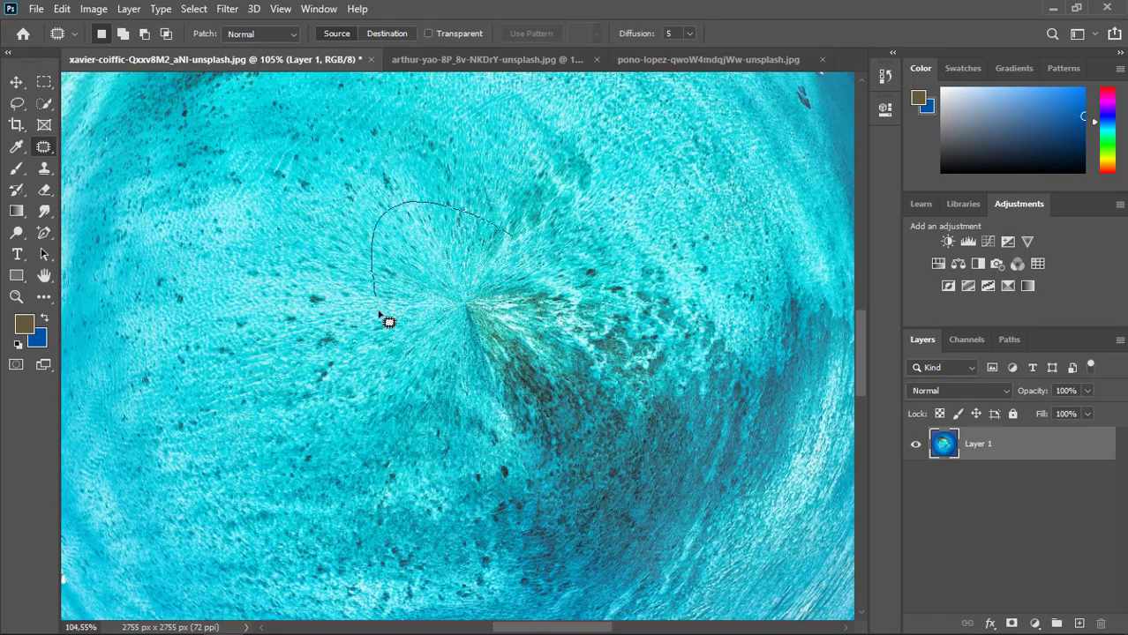
pyautogui.moveTo(533, 265); pyautogui.dragTo(527, 266)
pyautogui.moveTo(491, 323); pyautogui.dragTo(575, 463)
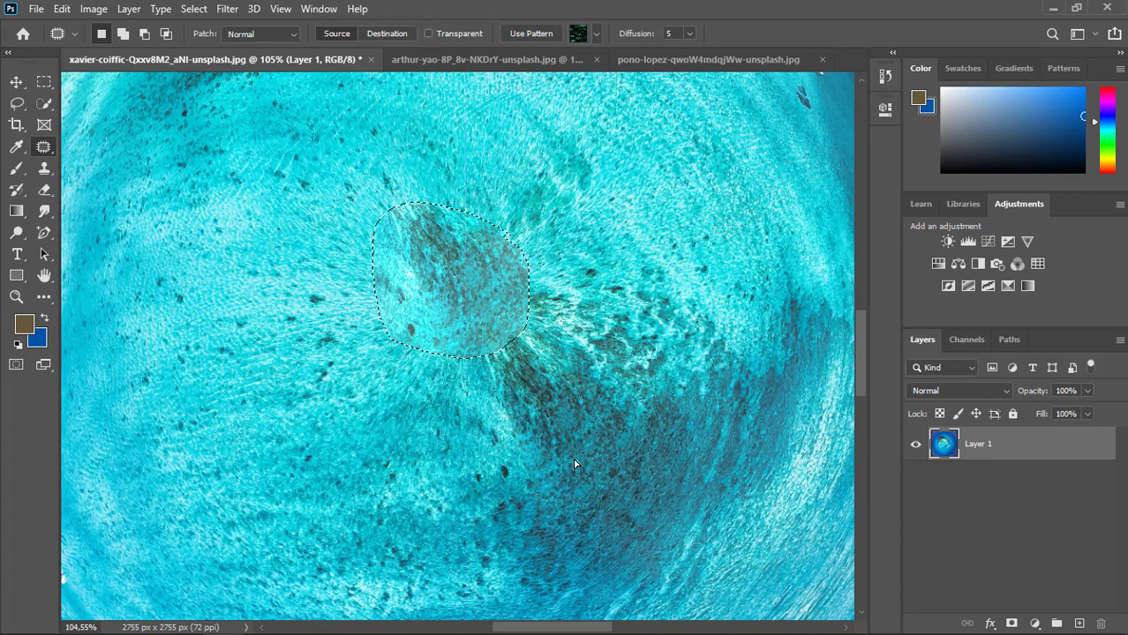
pyautogui.scroll(-4, 583, 423)
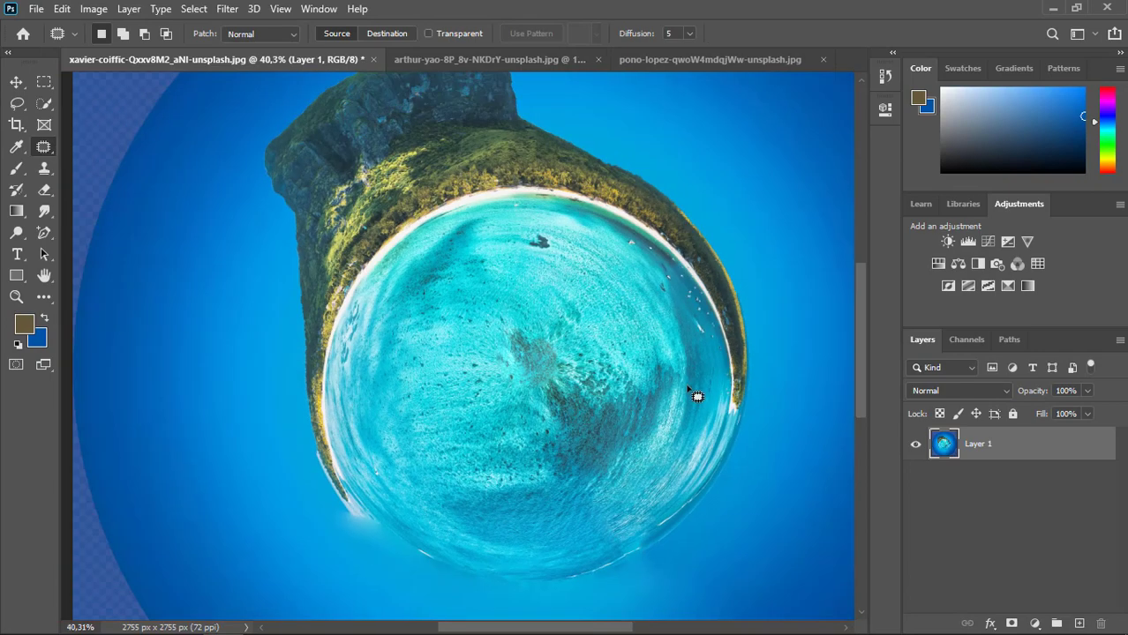
pyautogui.hotkey('ctrl', 'z')
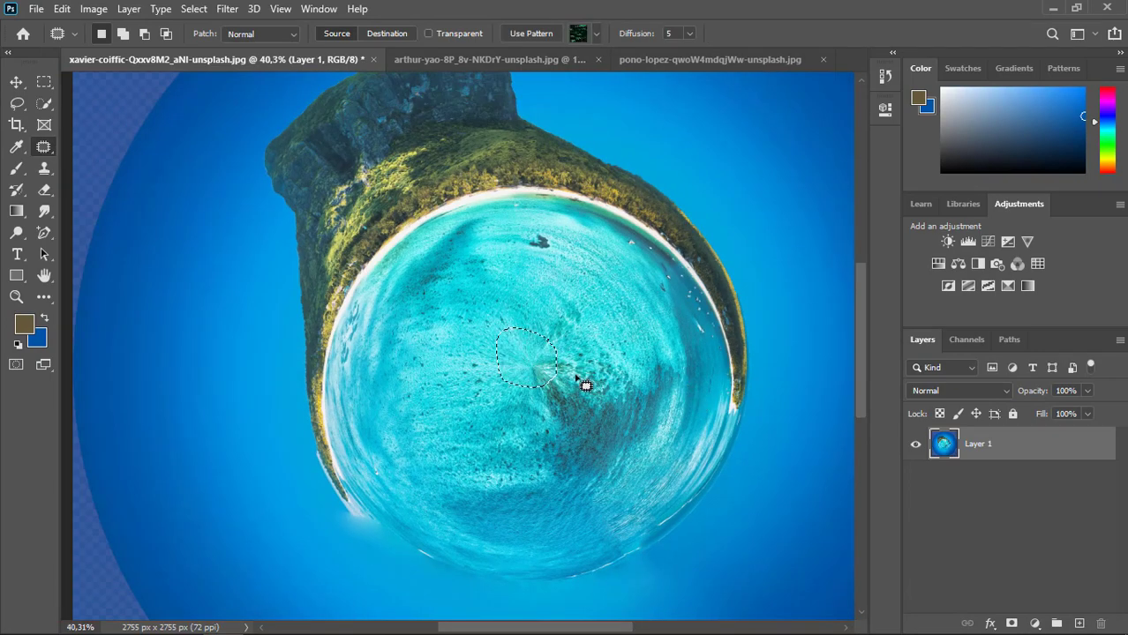
# Step: Patch the outlined centre of the water with the lighter turquoise water to its left and deselect
pyautogui.scroll(5, 563, 373)
pyautogui.moveTo(493, 355); pyautogui.dragTo(400, 357)
pyautogui.scroll(-5, 617, 344)
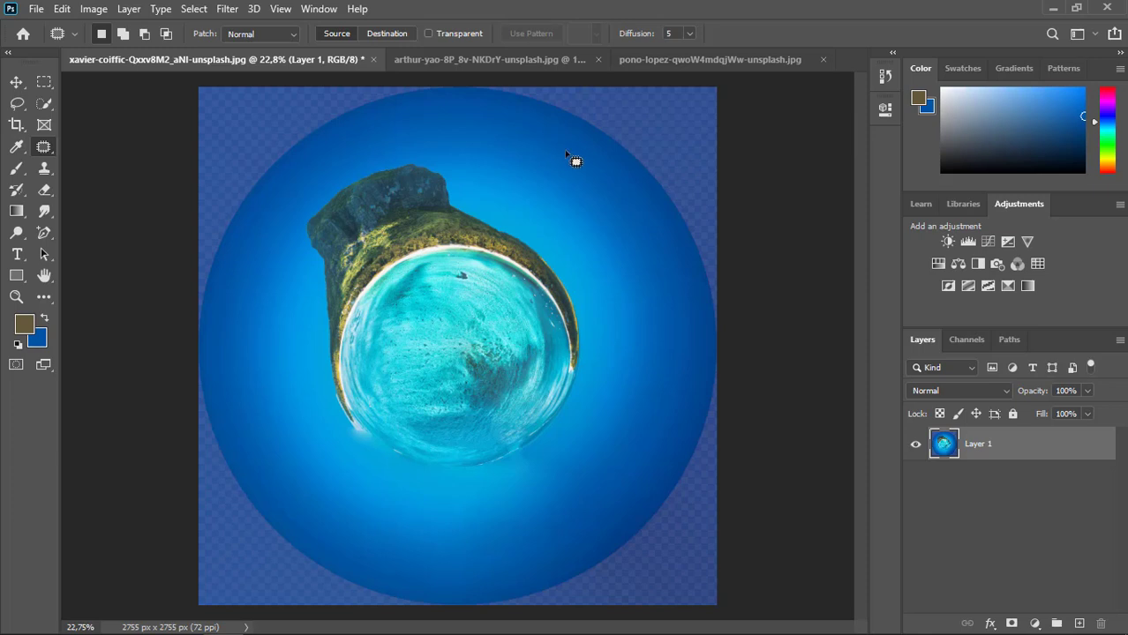
# Step: Paint over the checkered upper-right corner outside the sky circle with sampled dark blue, using a 515 px brush
pyautogui.scroll(2, 569, 157)
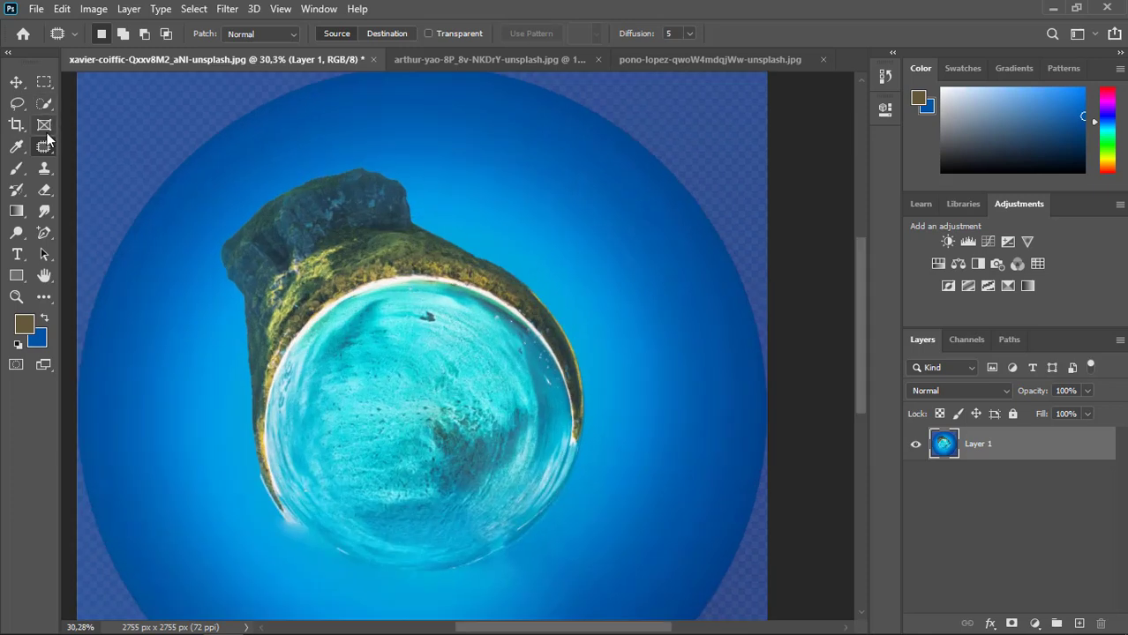
pyautogui.click(15, 170)
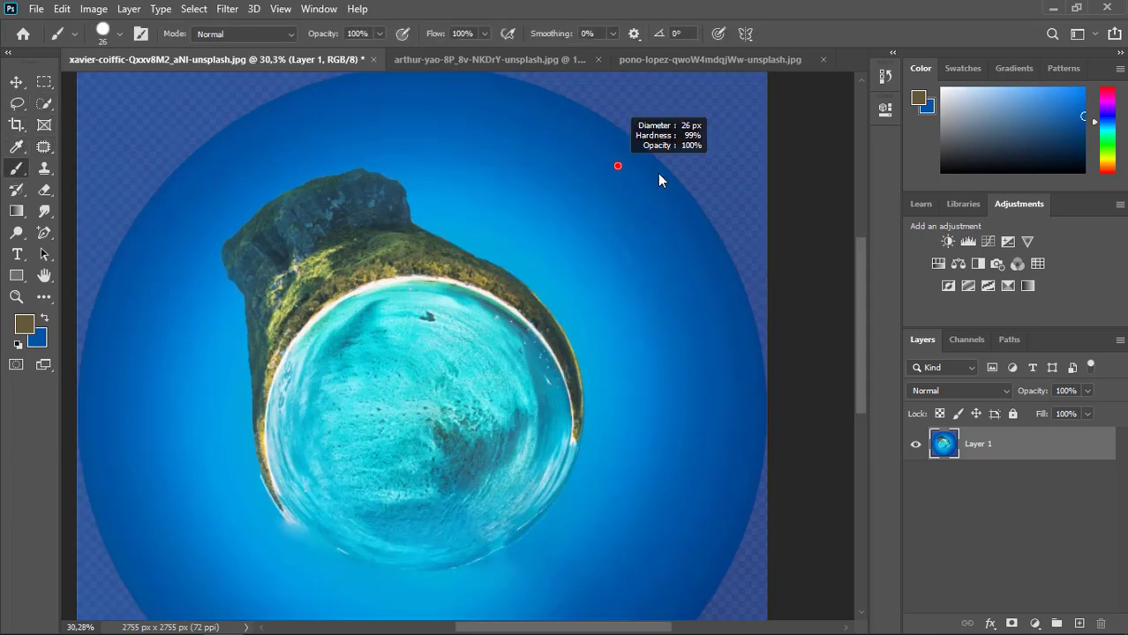
pyautogui.scroll(3, 666, 157)
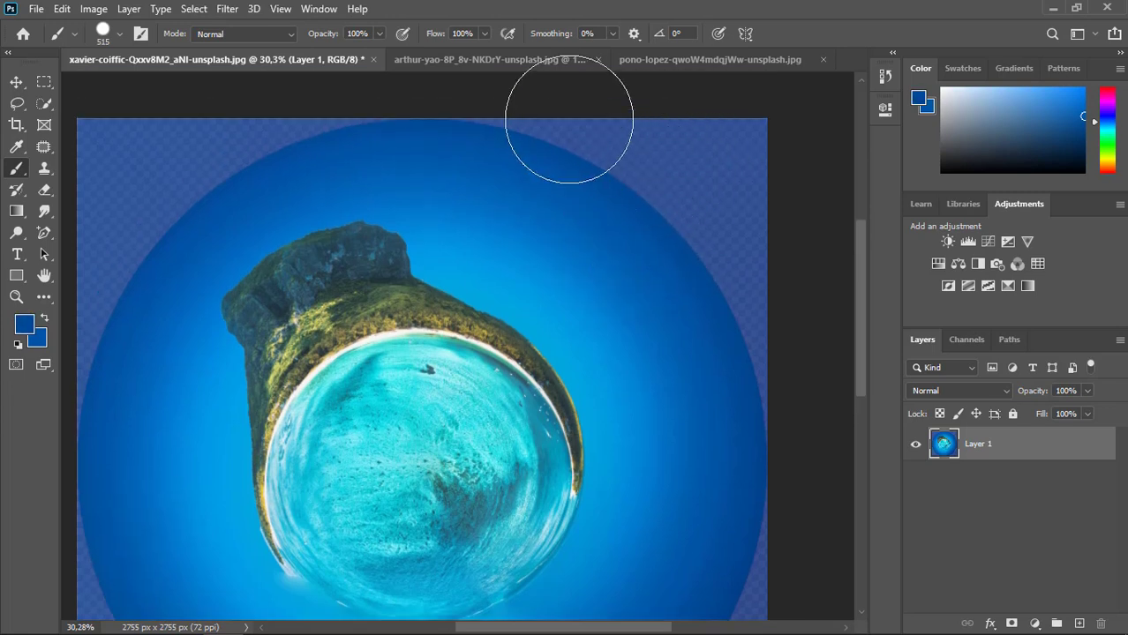
pyautogui.click(702, 120)
pyautogui.moveTo(769, 223); pyautogui.dragTo(795, 320)
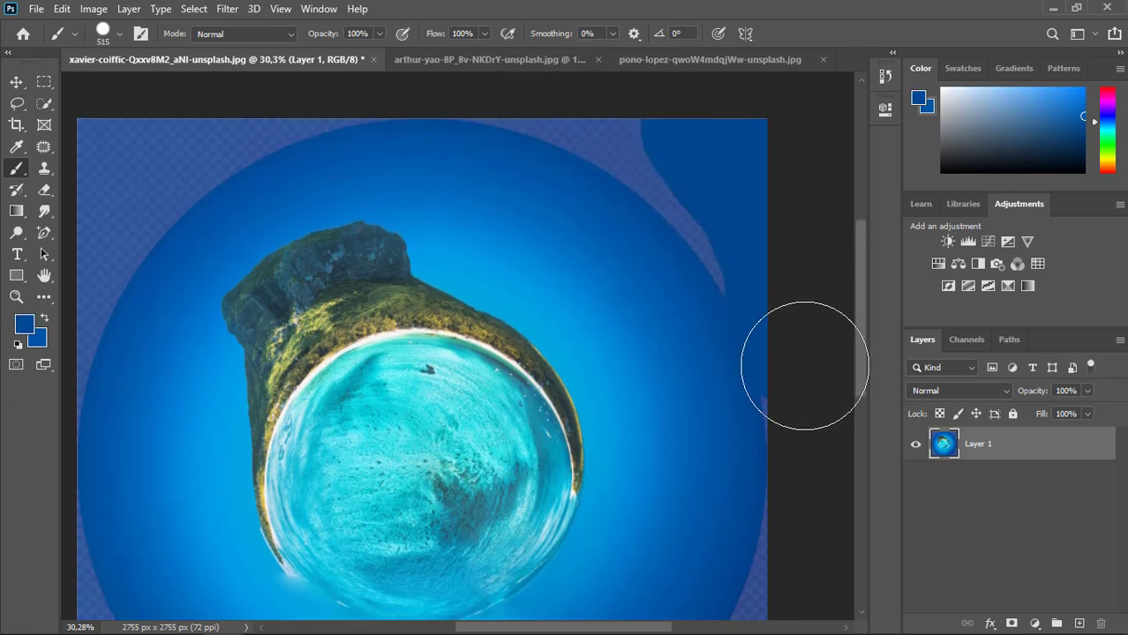
pyautogui.moveTo(780, 248)
pyautogui.mouseDown()
pyautogui.moveTo(756, 225)
pyautogui.moveTo(760, 251)
pyautogui.moveTo(715, 173)
pyautogui.moveTo(671, 143)
pyautogui.moveTo(499, 71)
pyautogui.moveTo(715, 178)
pyautogui.mouseUp()
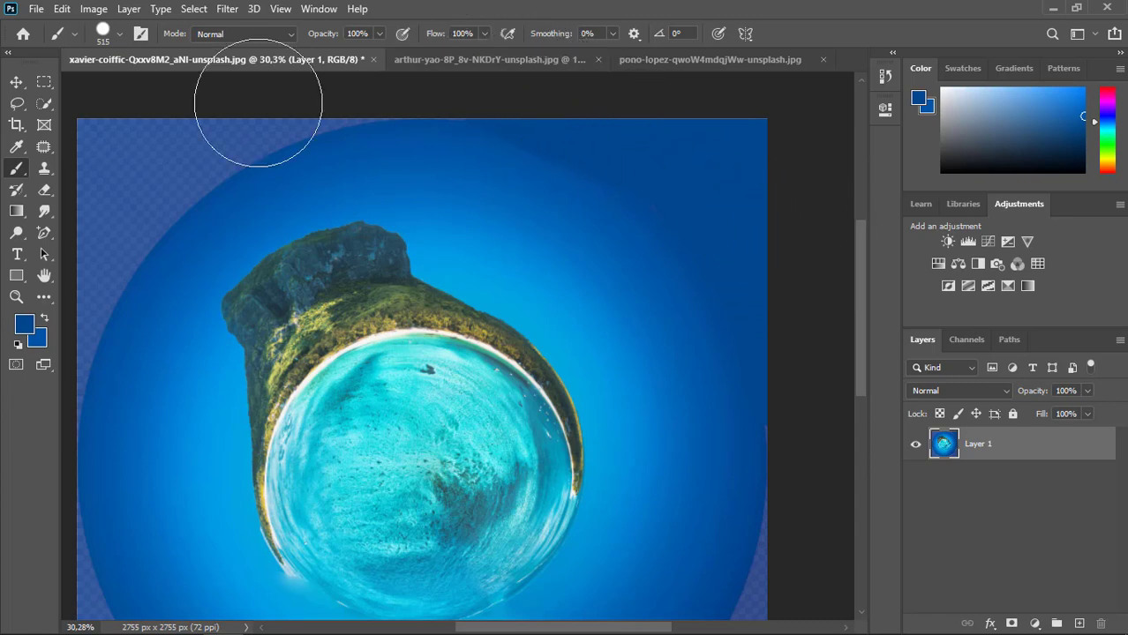
pyautogui.moveTo(285, 176); pyautogui.dragTo(478, 195)
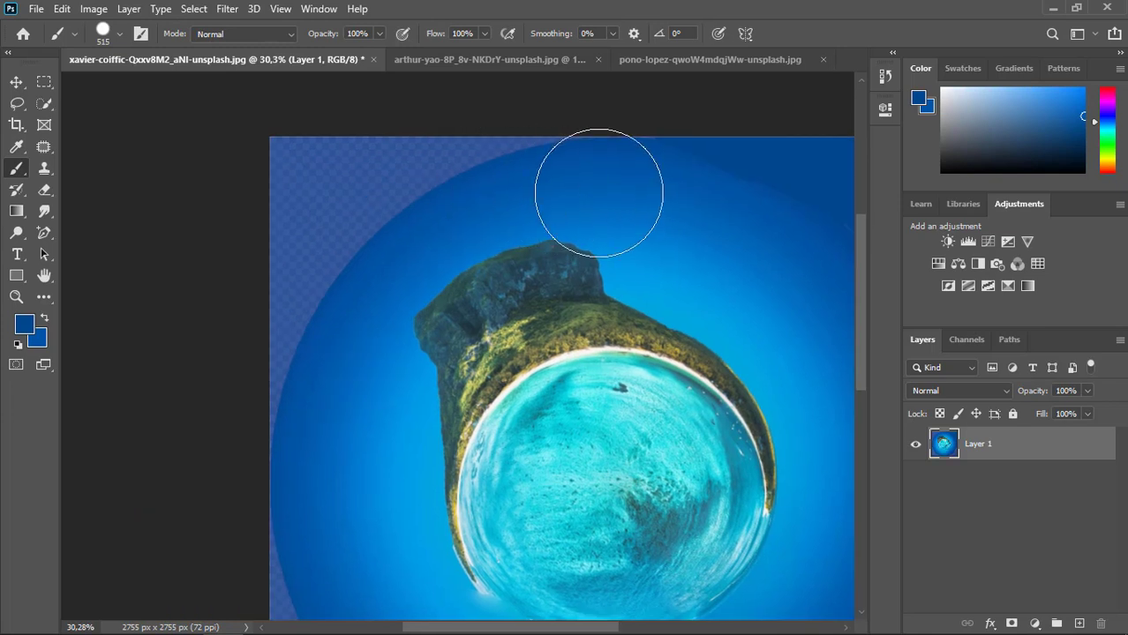
# Step: Paint dark blue over the upper-right edge and the checkered upper-left corner outside the sky circle, using the 515 px brush
pyautogui.moveTo(589, 208); pyautogui.dragTo(381, 213)
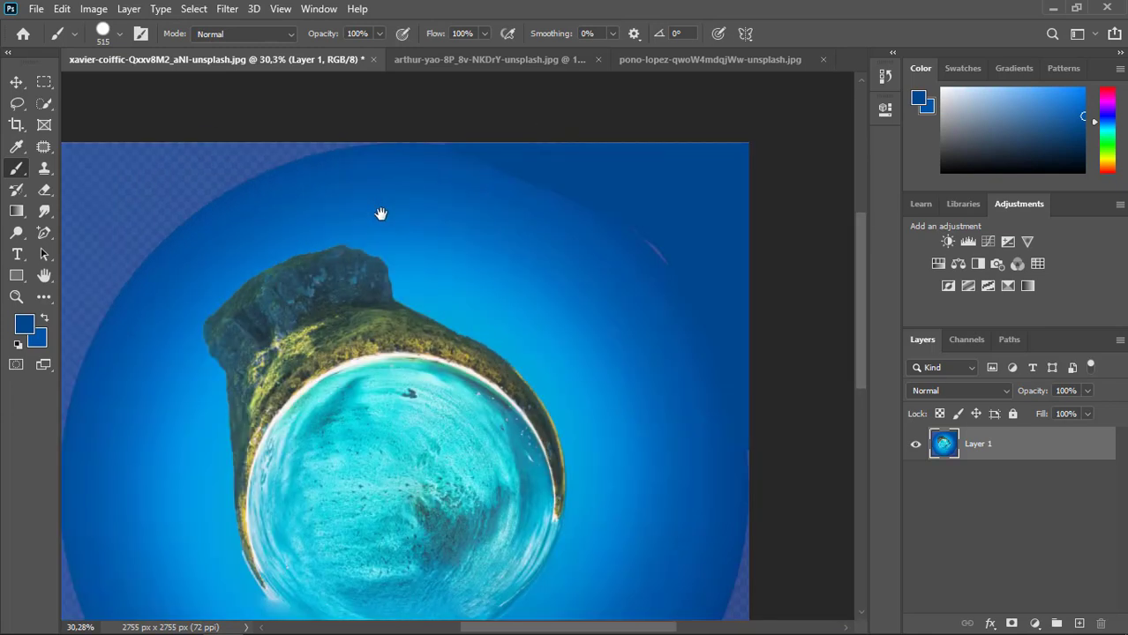
pyautogui.moveTo(685, 159)
pyautogui.mouseDown()
pyautogui.moveTo(688, 219)
pyautogui.moveTo(751, 276)
pyautogui.moveTo(718, 219)
pyautogui.moveTo(596, 126)
pyautogui.moveTo(522, 93)
pyautogui.moveTo(478, 93)
pyautogui.moveTo(473, 76)
pyautogui.moveTo(617, 138)
pyautogui.moveTo(693, 201)
pyautogui.moveTo(733, 268)
pyautogui.mouseUp()
pyautogui.moveTo(239, 231); pyautogui.dragTo(372, 244)
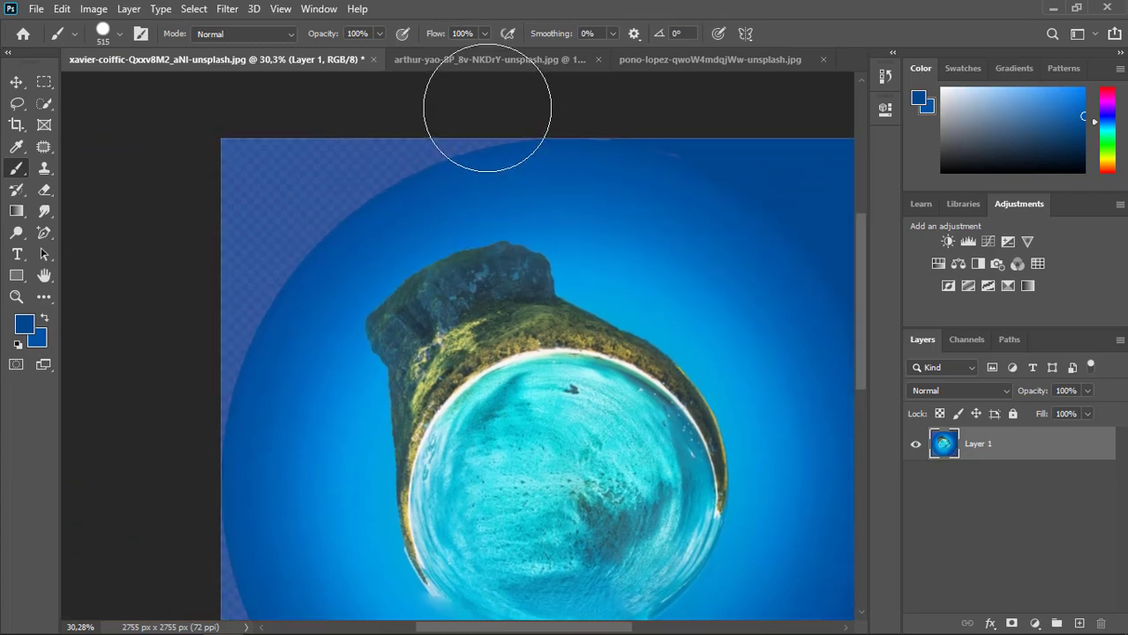
pyautogui.moveTo(487, 108)
pyautogui.mouseDown()
pyautogui.moveTo(426, 92)
pyautogui.moveTo(325, 129)
pyautogui.moveTo(251, 175)
pyautogui.moveTo(175, 411)
pyautogui.moveTo(207, 285)
pyautogui.moveTo(292, 185)
pyautogui.moveTo(417, 113)
pyautogui.moveTo(541, 95)
pyautogui.moveTo(421, 124)
pyautogui.moveTo(296, 184)
pyautogui.moveTo(230, 264)
pyautogui.mouseUp()
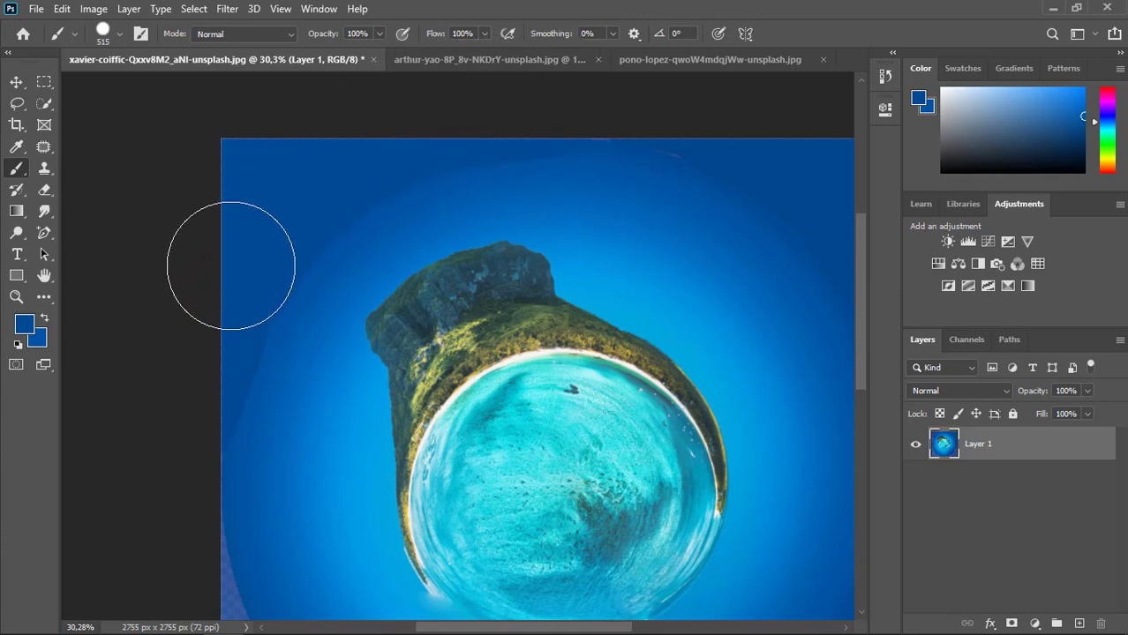
# Step: Paint over the checkered lower-left corner with dark blue sampled from the edge of the sky circle
pyautogui.scroll(-3, 230, 265)
pyautogui.scroll(3, 308, 536)
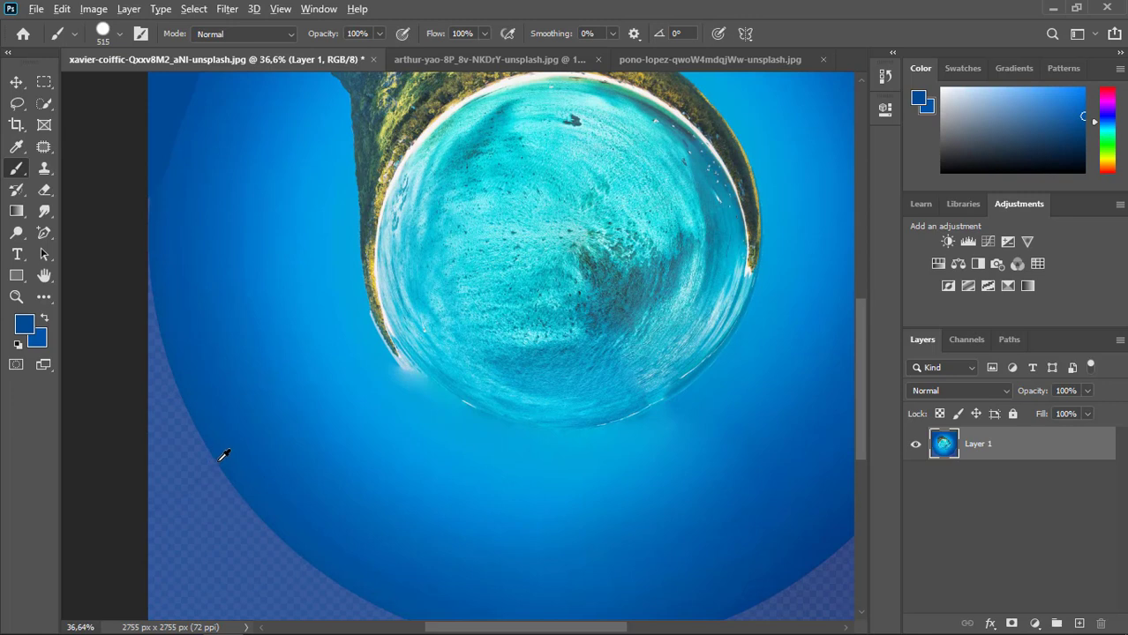
pyautogui.keyDown('alt'); pyautogui.click(220, 460); pyautogui.keyUp('alt')
pyautogui.moveTo(208, 499); pyautogui.dragTo(360, 389)
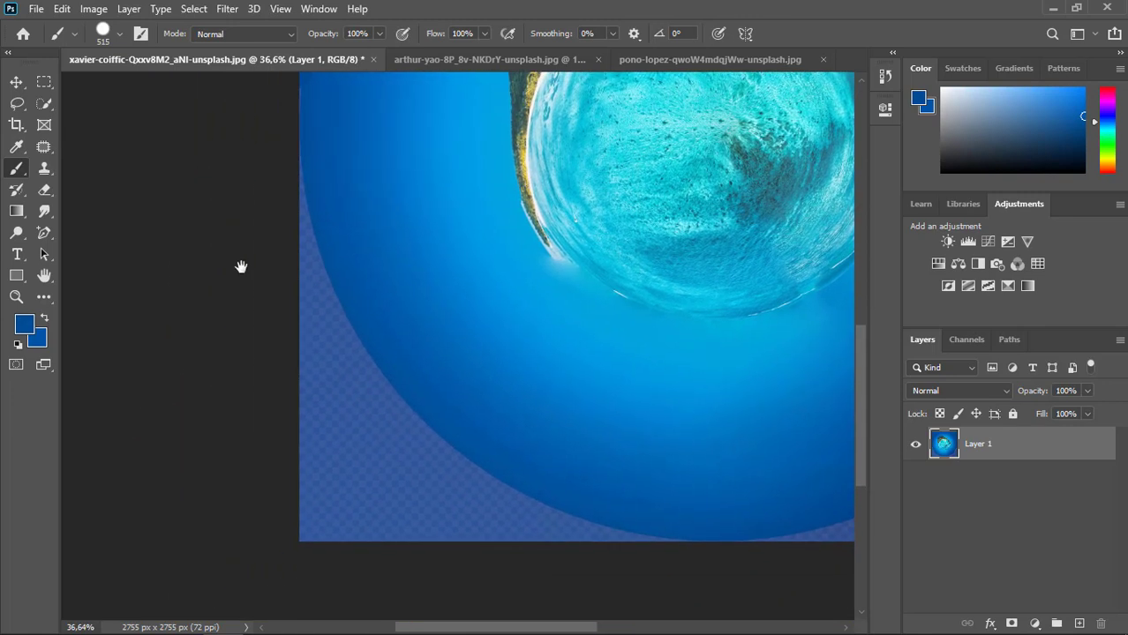
pyautogui.moveTo(226, 214)
pyautogui.mouseDown()
pyautogui.moveTo(263, 415)
pyautogui.moveTo(303, 500)
pyautogui.moveTo(457, 564)
pyautogui.moveTo(656, 610)
pyautogui.moveTo(484, 556)
pyautogui.moveTo(403, 508)
pyautogui.moveTo(319, 435)
pyautogui.moveTo(239, 242)
pyautogui.moveTo(290, 352)
pyautogui.moveTo(393, 477)
pyautogui.moveTo(256, 280)
pyautogui.moveTo(244, 207)
pyautogui.moveTo(258, 297)
pyautogui.moveTo(484, 513)
pyautogui.mouseUp()
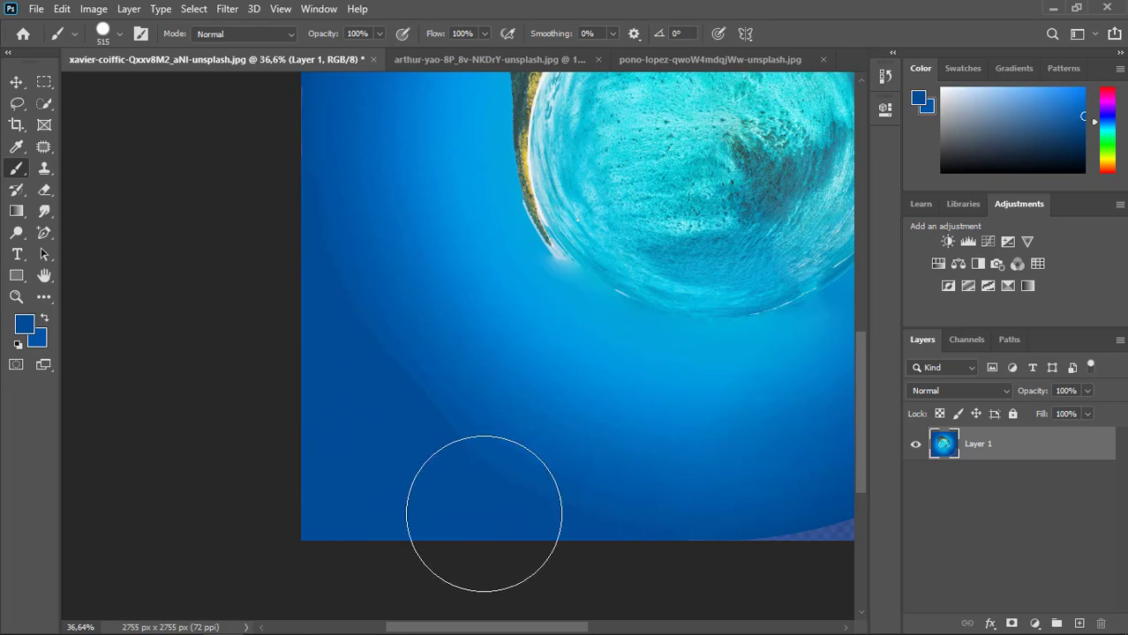
# Step: Fill the checkered lower-right corner by painting with dark blue sampled from the nearby sky edge
pyautogui.hotkey('ctrl', '0')
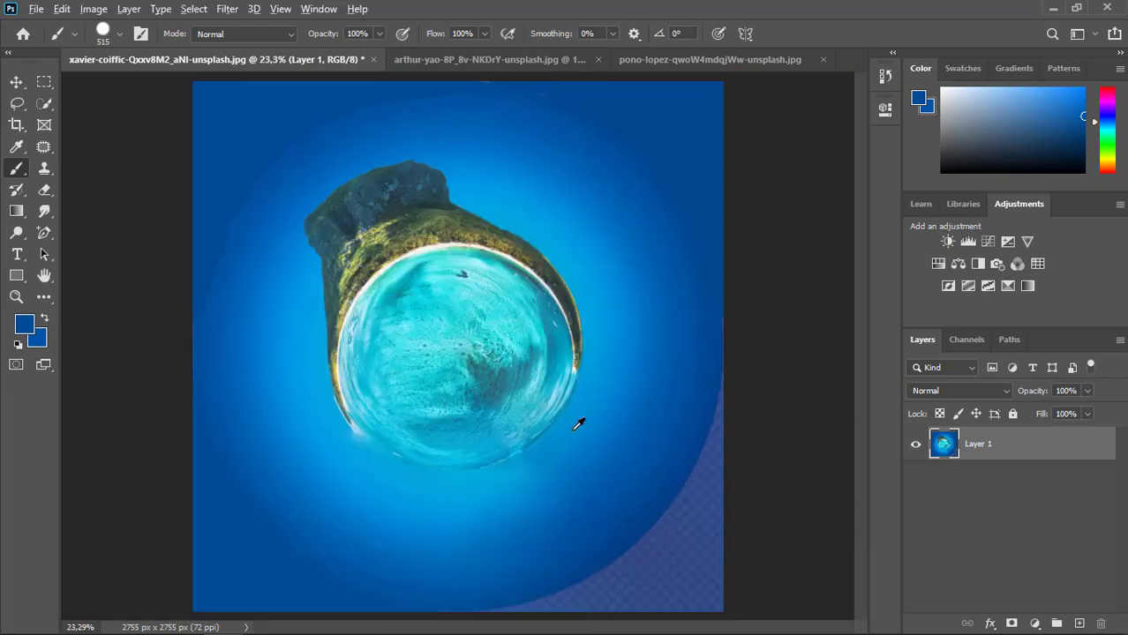
pyautogui.keyDown('alt'); pyautogui.scroll(-2, 578, 425); pyautogui.keyUp('alt')
pyautogui.keyDown('alt'); pyautogui.scroll(3, 684, 541); pyautogui.keyUp('alt')
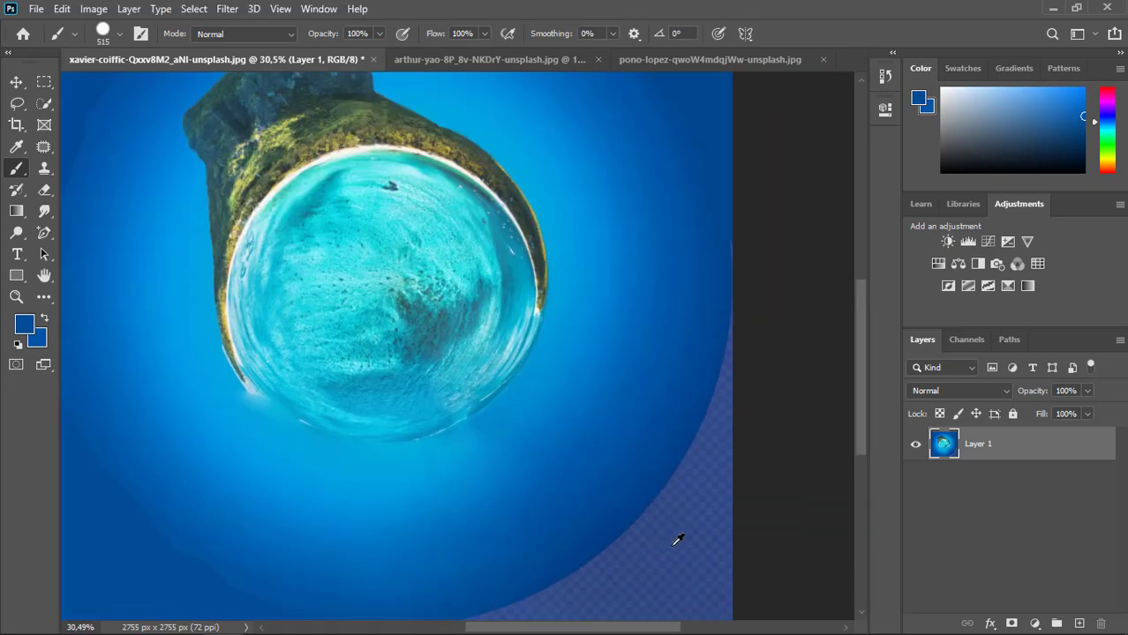
pyautogui.keyDown('alt'); pyautogui.click(678, 470); pyautogui.keyUp('alt')
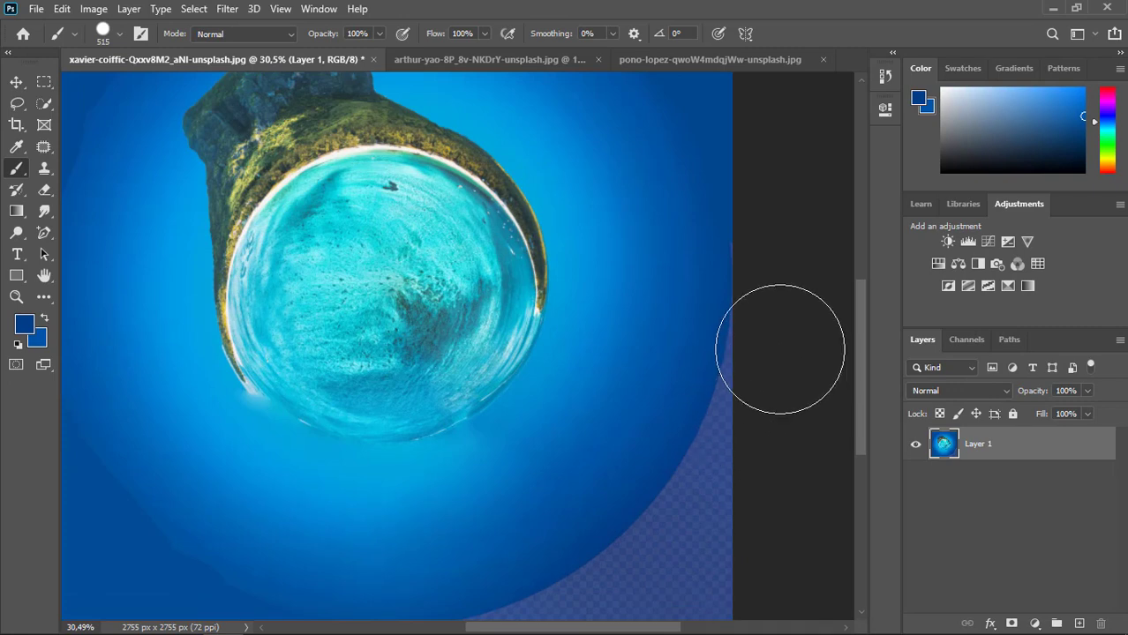
pyautogui.scroll(-3, 744, 515)
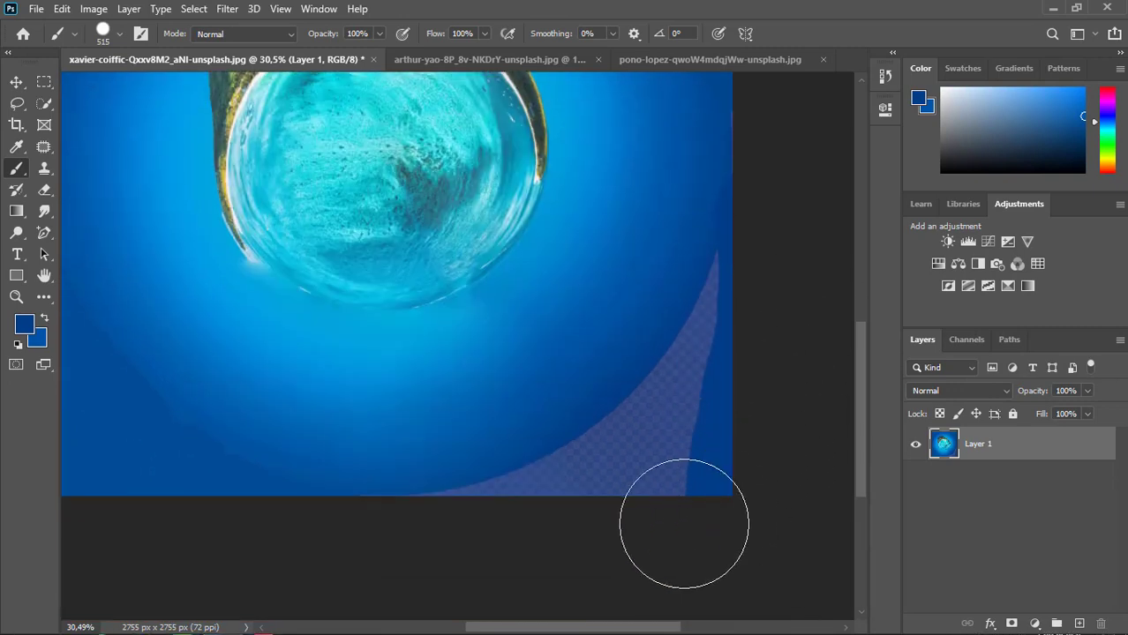
pyautogui.moveTo(683, 523)
pyautogui.mouseDown()
pyautogui.moveTo(536, 559)
pyautogui.moveTo(416, 555)
pyautogui.mouseUp()
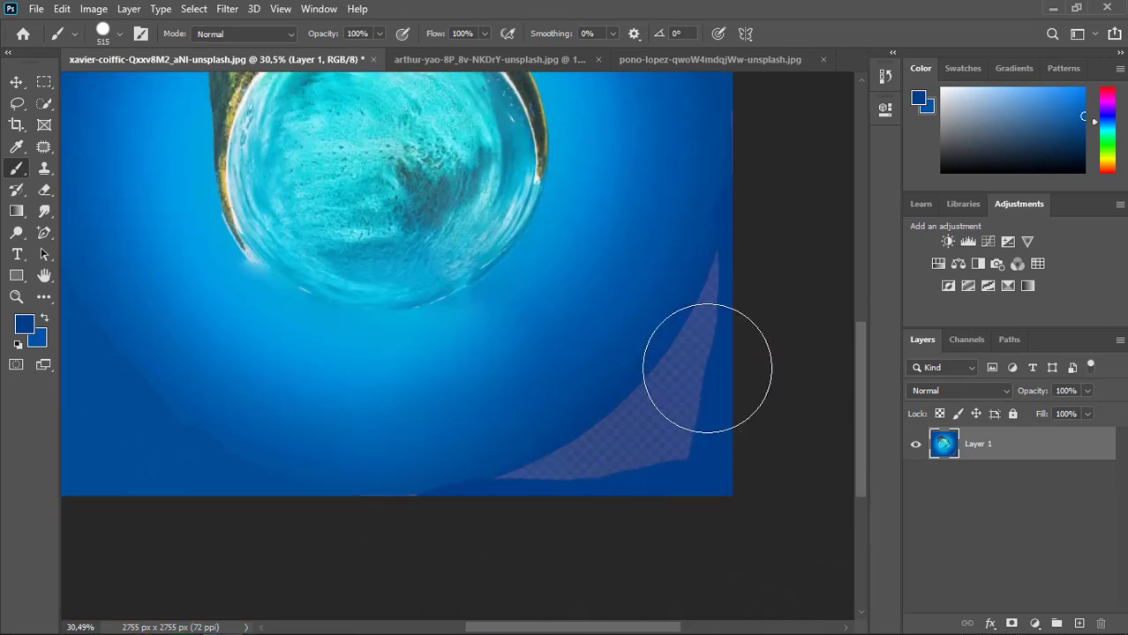
pyautogui.moveTo(756, 302)
pyautogui.mouseDown()
pyautogui.moveTo(706, 465)
pyautogui.moveTo(609, 514)
pyautogui.moveTo(542, 527)
pyautogui.moveTo(623, 489)
pyautogui.moveTo(766, 288)
pyautogui.moveTo(709, 418)
pyautogui.moveTo(625, 479)
pyautogui.moveTo(530, 525)
pyautogui.mouseUp()
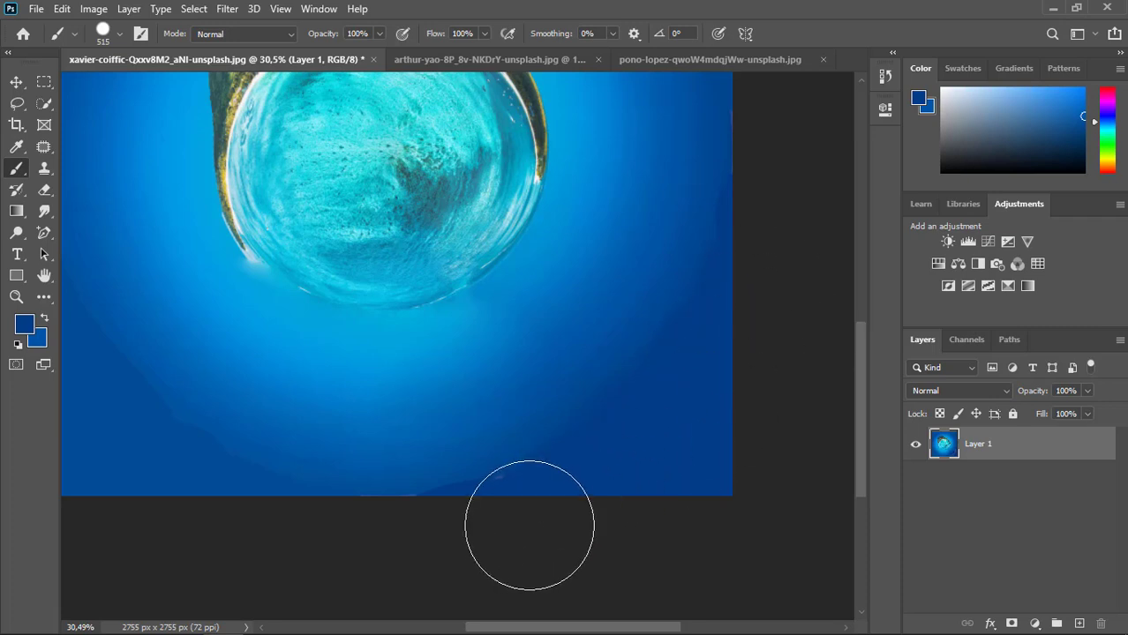
pyautogui.keyDown('alt'); pyautogui.scroll(-2, 731, 400); pyautogui.keyUp('alt')
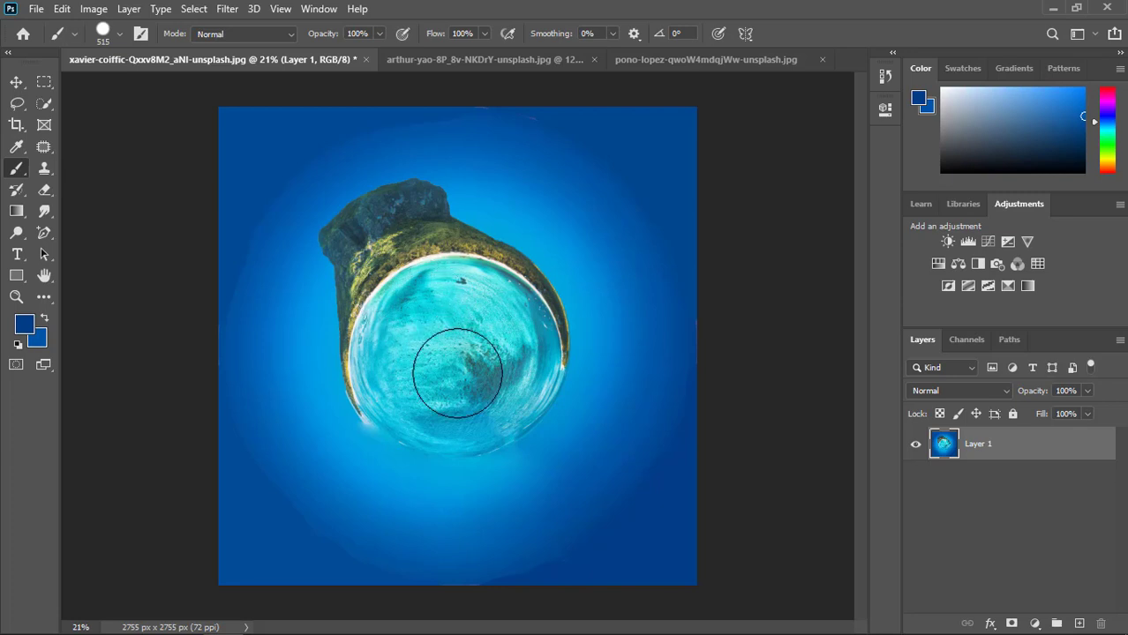
pyautogui.hotkey('ctrl', 't')
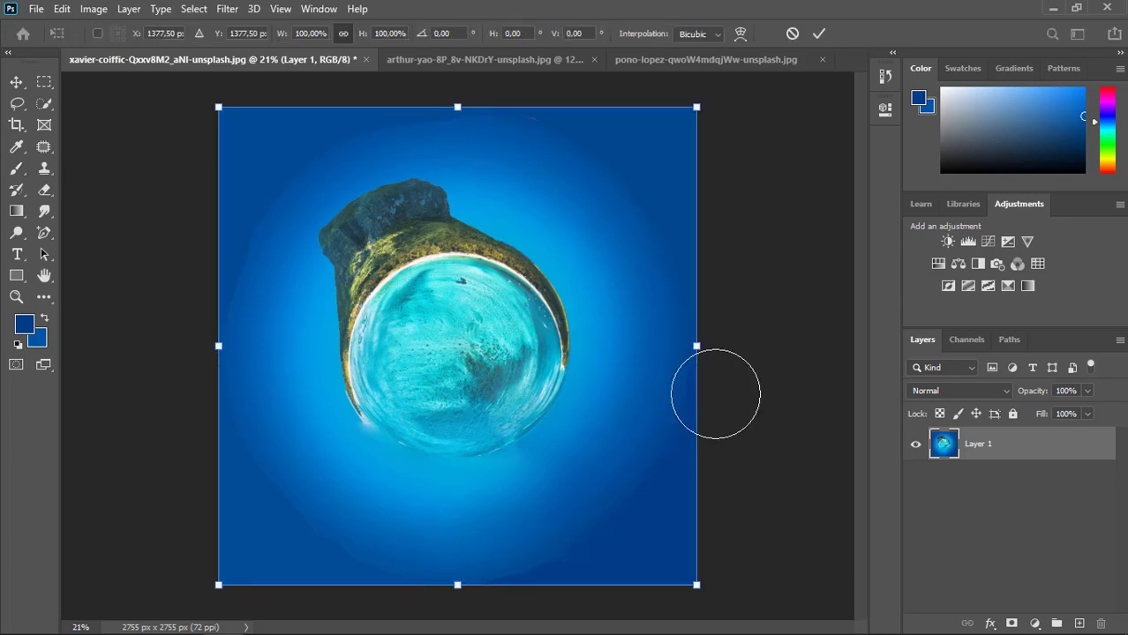
pyautogui.press('Escape')
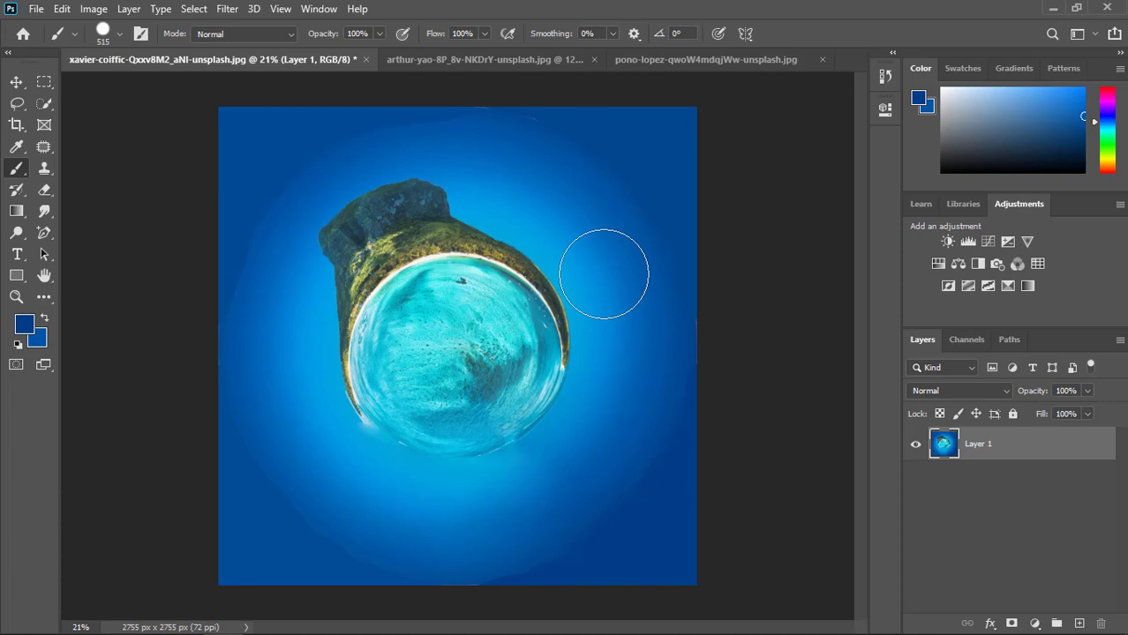
# Step: Add a Curves adjustment layer above the planet and darken the image by lowering the RGB curve's midpoint
pyautogui.scroll(1, 604, 274)
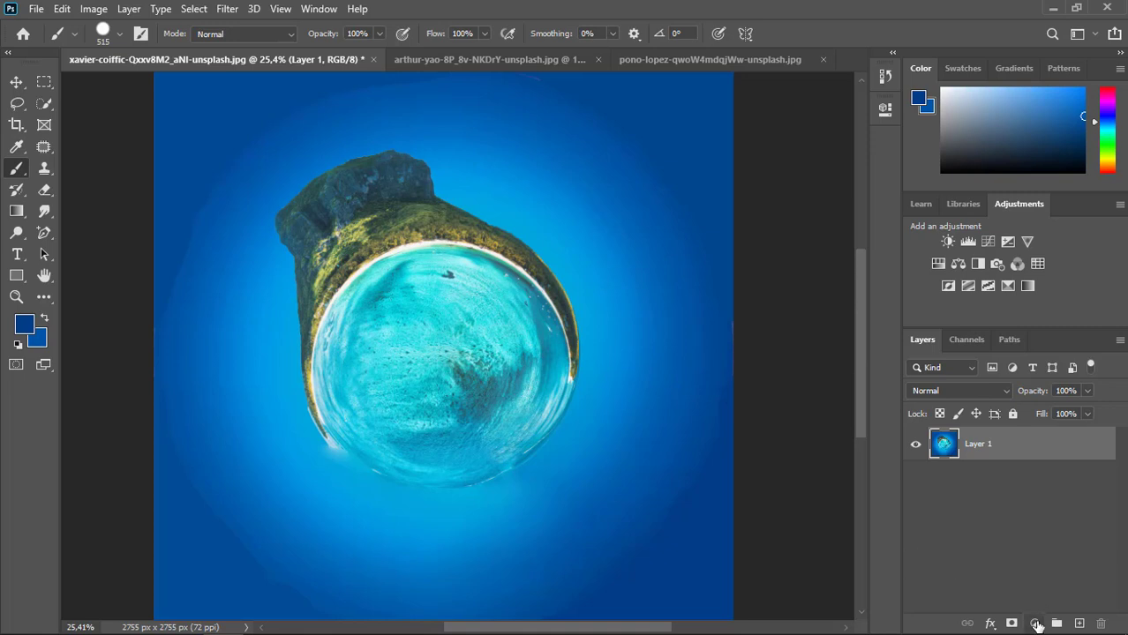
pyautogui.click(1036, 623)
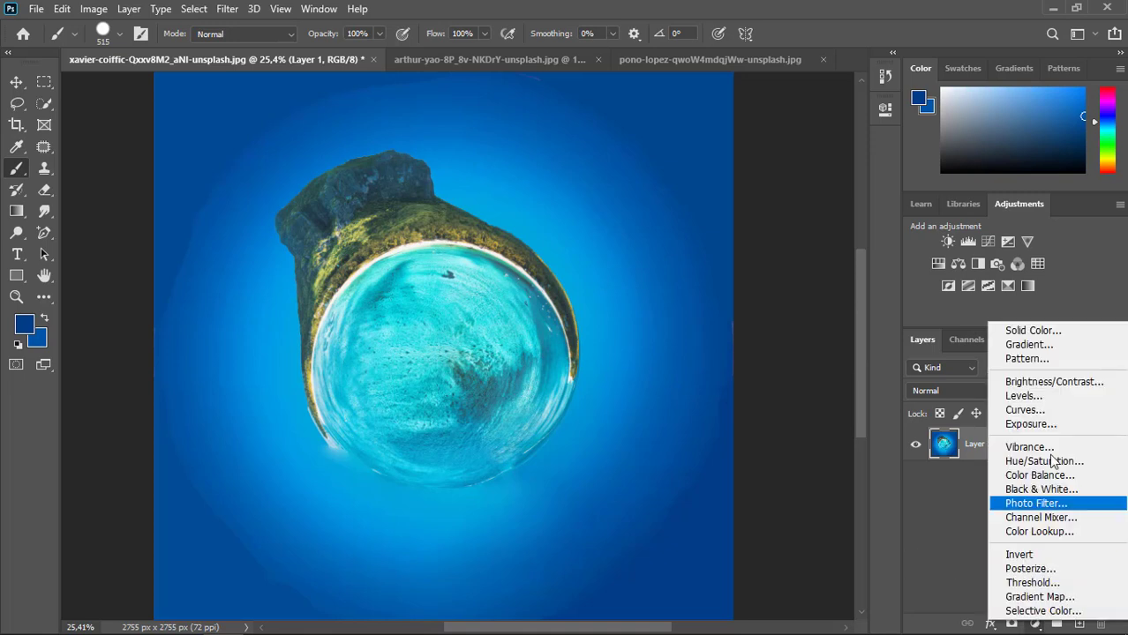
pyautogui.click(1024, 410)
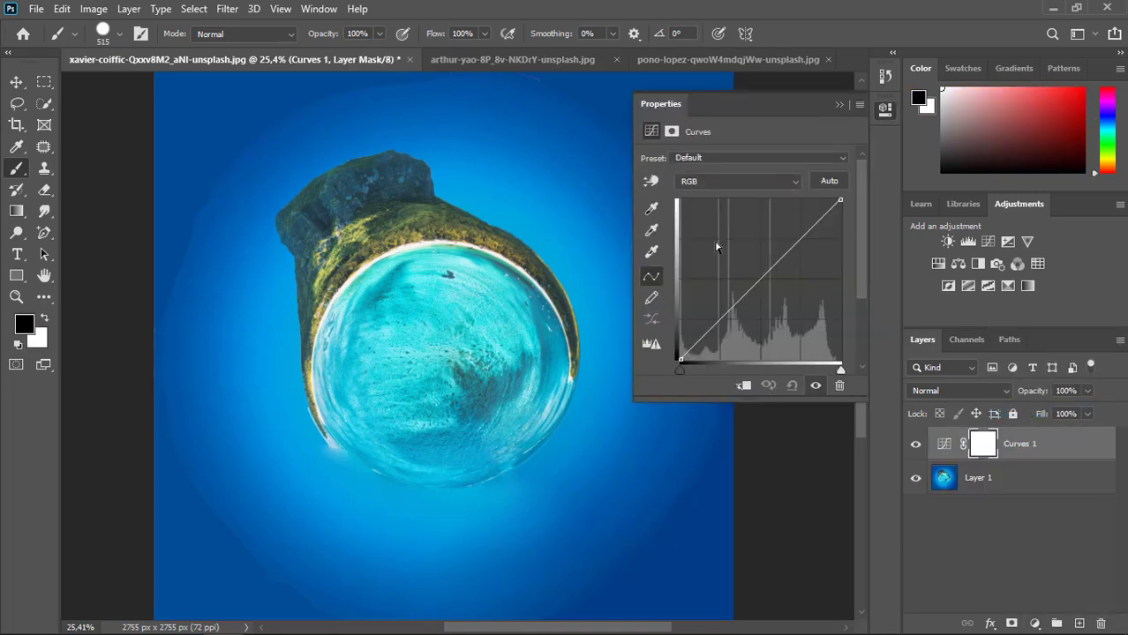
pyautogui.moveTo(752, 282)
pyautogui.mouseDown()
pyautogui.moveTo(749, 295)
pyautogui.moveTo(763, 299)
pyautogui.mouseUp()
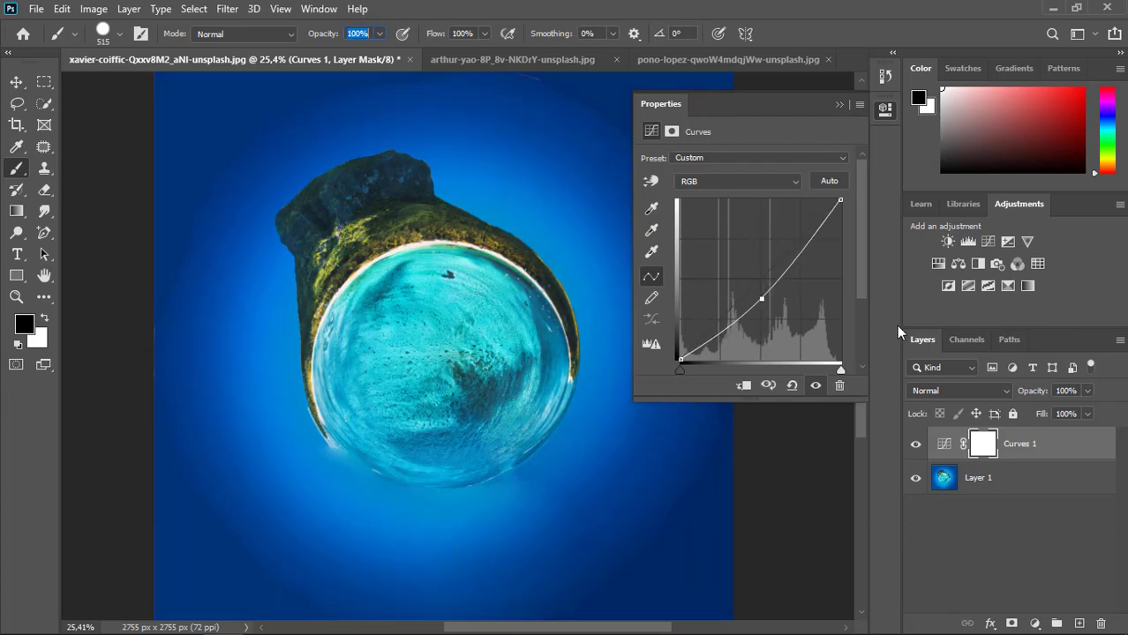
pyautogui.click(843, 106)
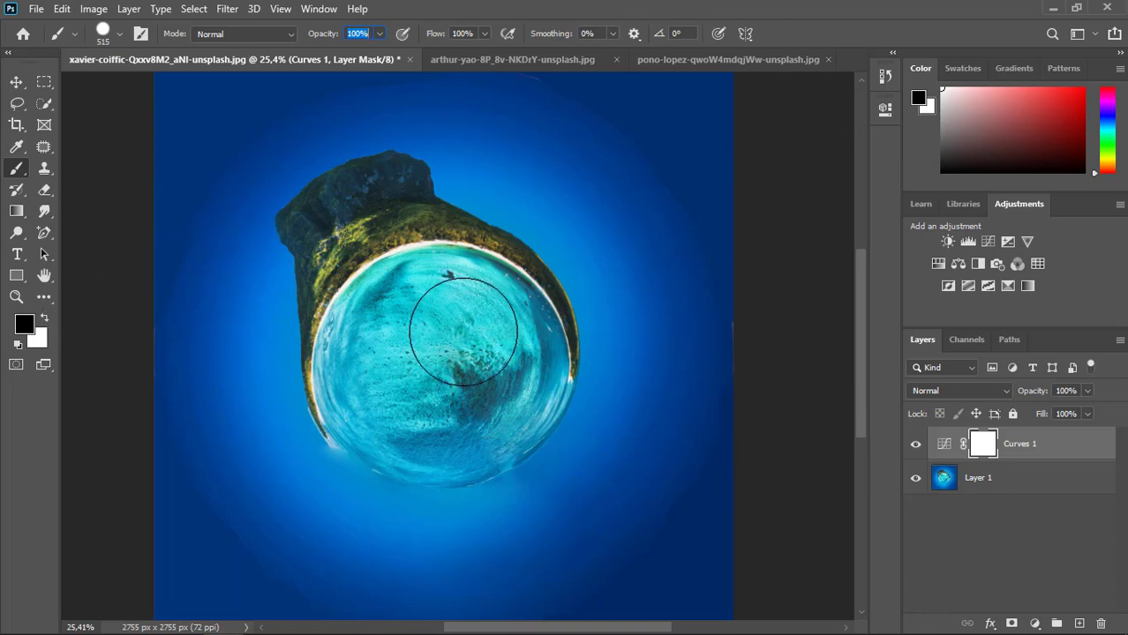
# Step: Paint black on the Curves mask over the turquoise water with a 1019 px brush at 73% opacity
pyautogui.click(429, 335)
pyautogui.moveTo(428, 332); pyautogui.dragTo(485, 340)
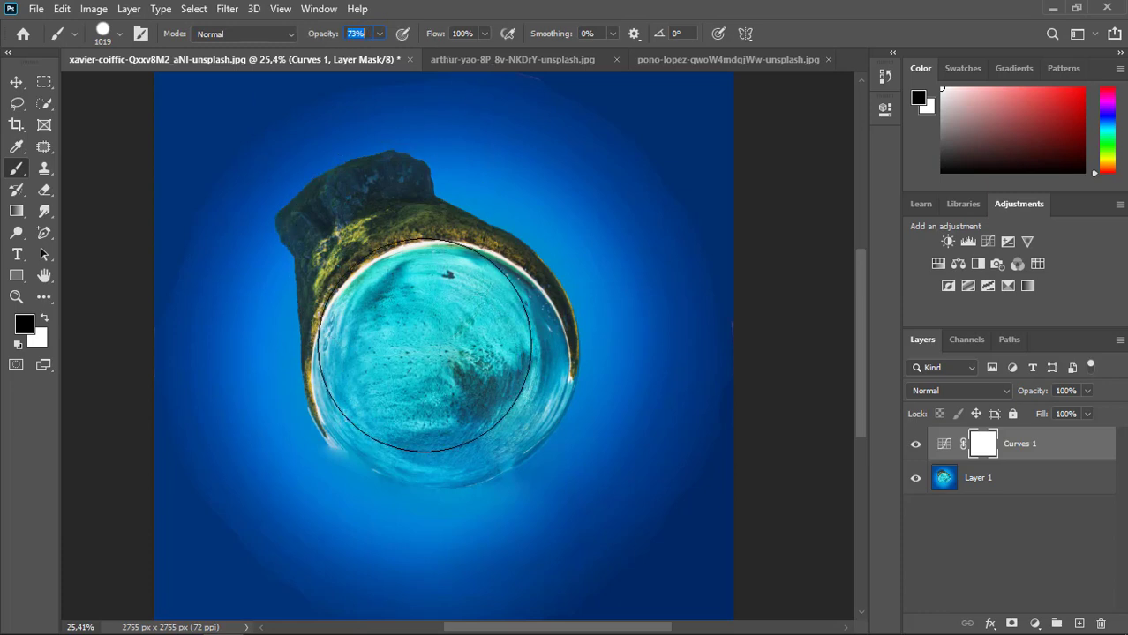
pyautogui.click(455, 353)
pyautogui.click(459, 357)
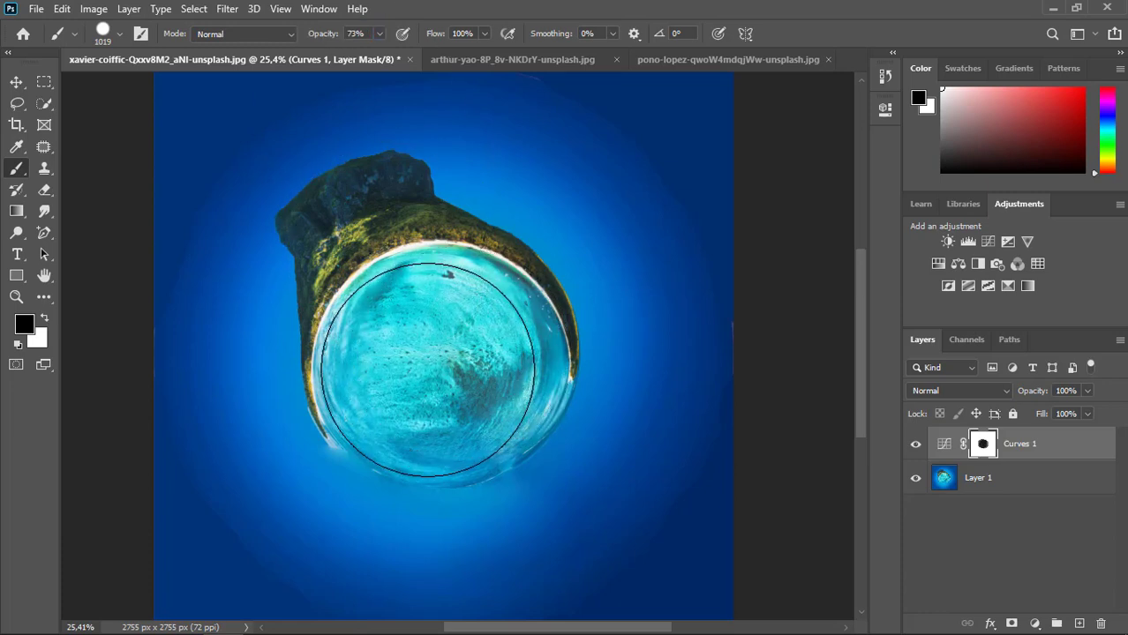
pyautogui.click(429, 372)
pyautogui.click(457, 363)
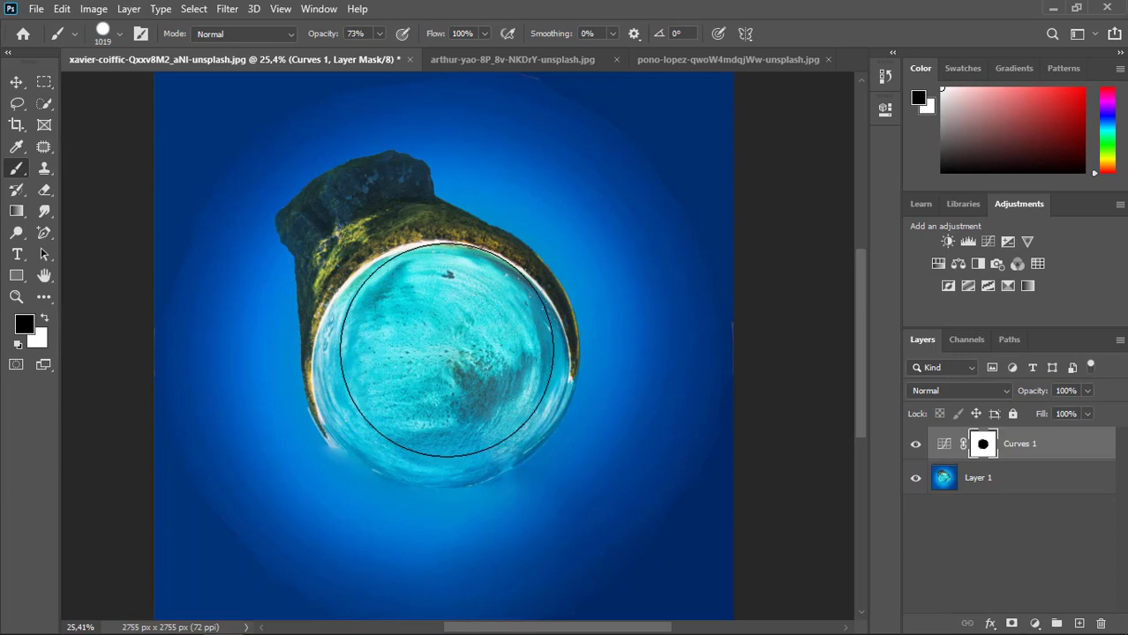
pyautogui.click(465, 352)
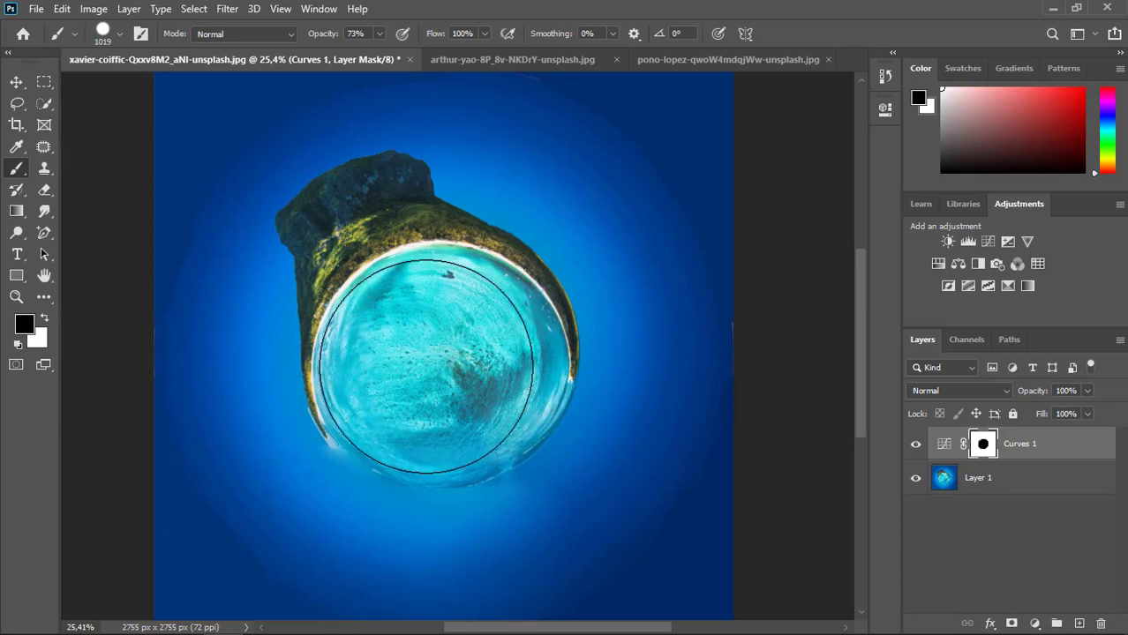
pyautogui.click(414, 357)
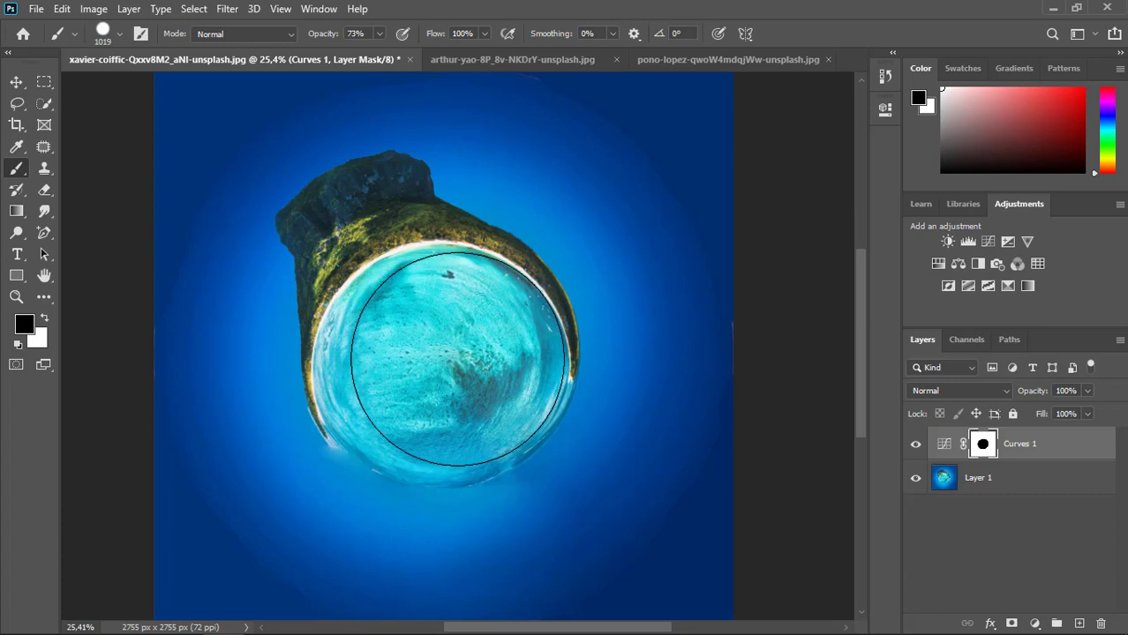
pyautogui.scroll(-1, 582, 362)
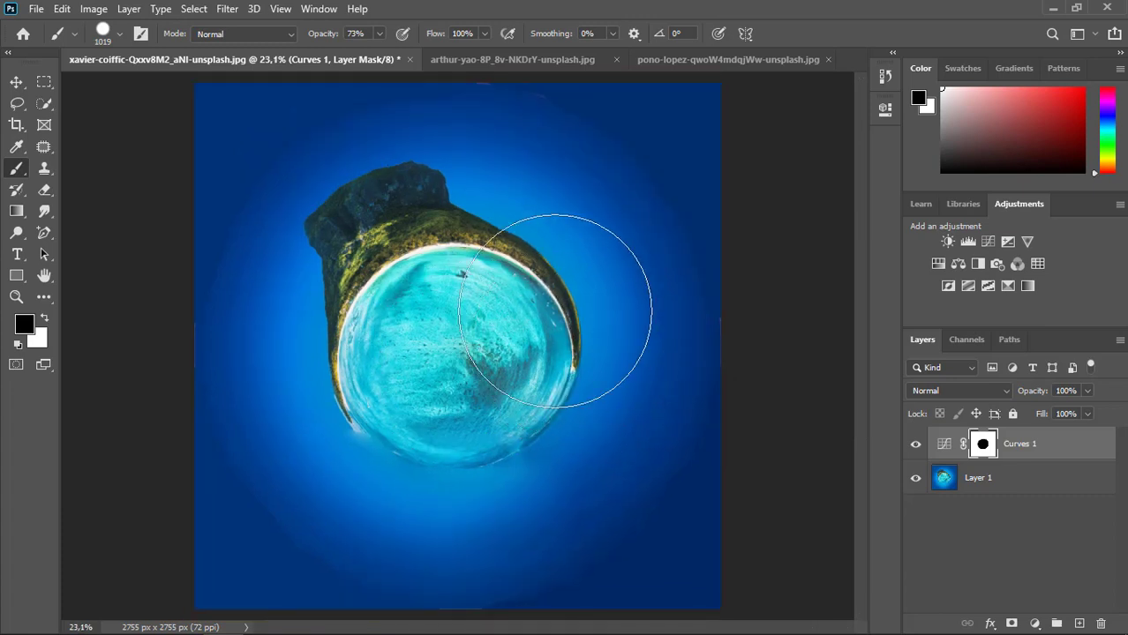
# Step: Convert Layer 1 to a smart object for smart filters
pyautogui.click(1003, 480)
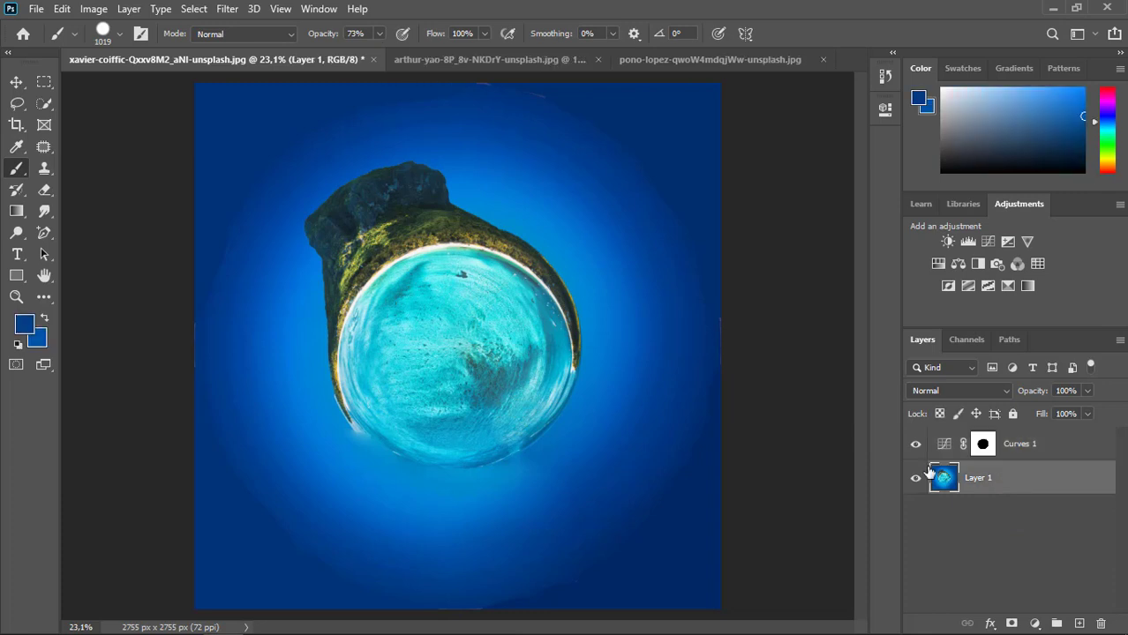
pyautogui.click(231, 9)
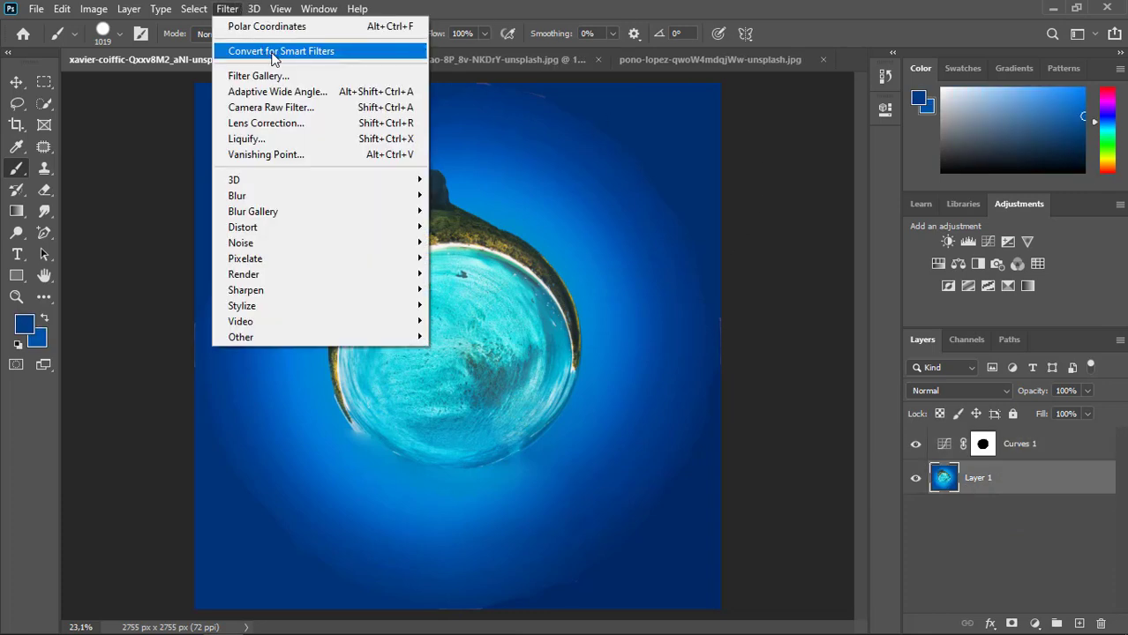
pyautogui.click(279, 51)
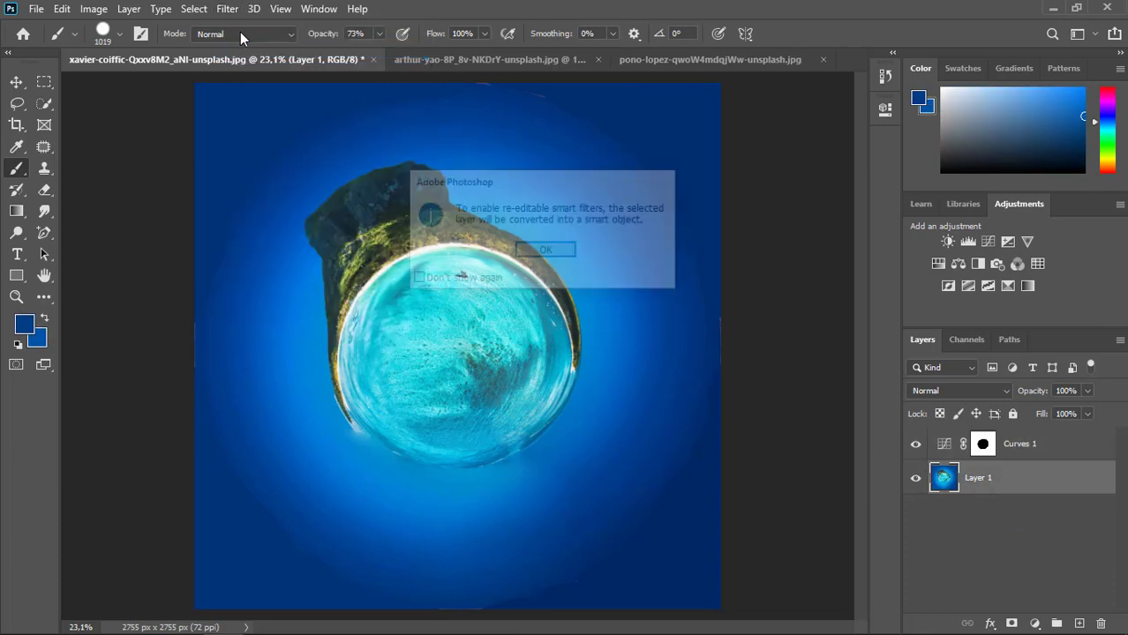
pyautogui.click(547, 252)
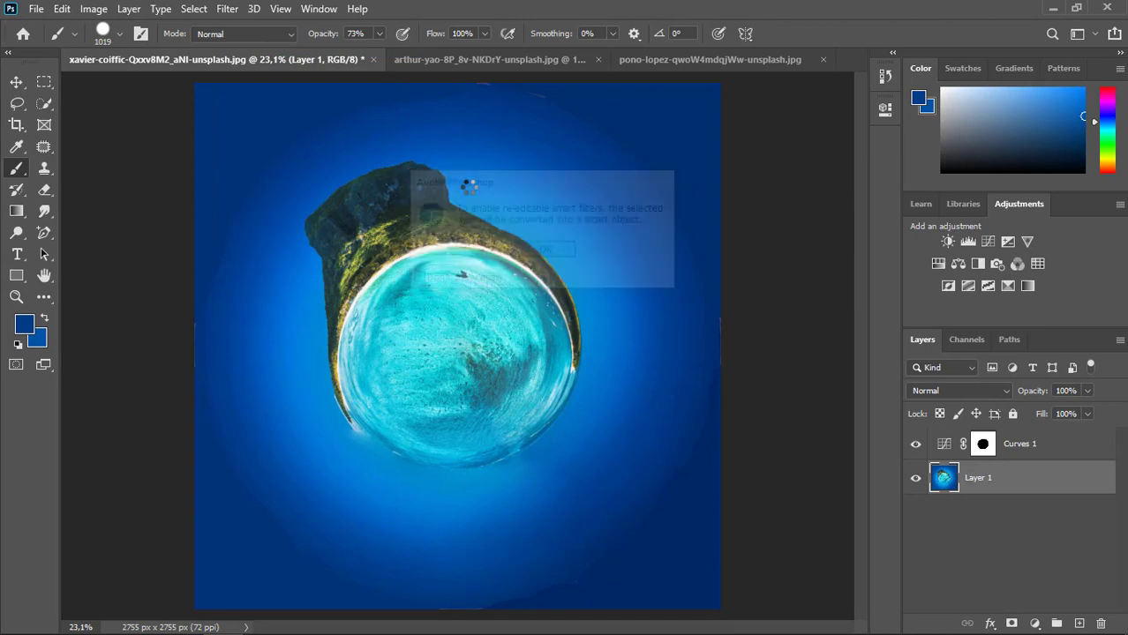
# Step: Open Liquify on Layer 1 and push the mountain's right edge inward with a size 145 Forward Warp brush
pyautogui.click(236, 12)
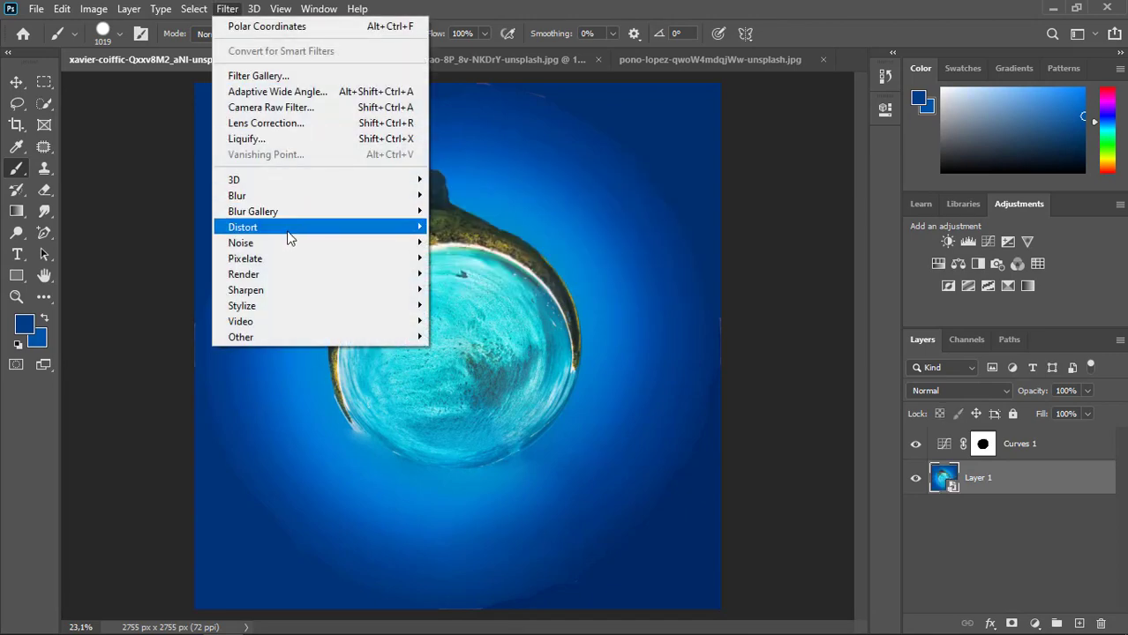
pyautogui.moveTo(294, 236)
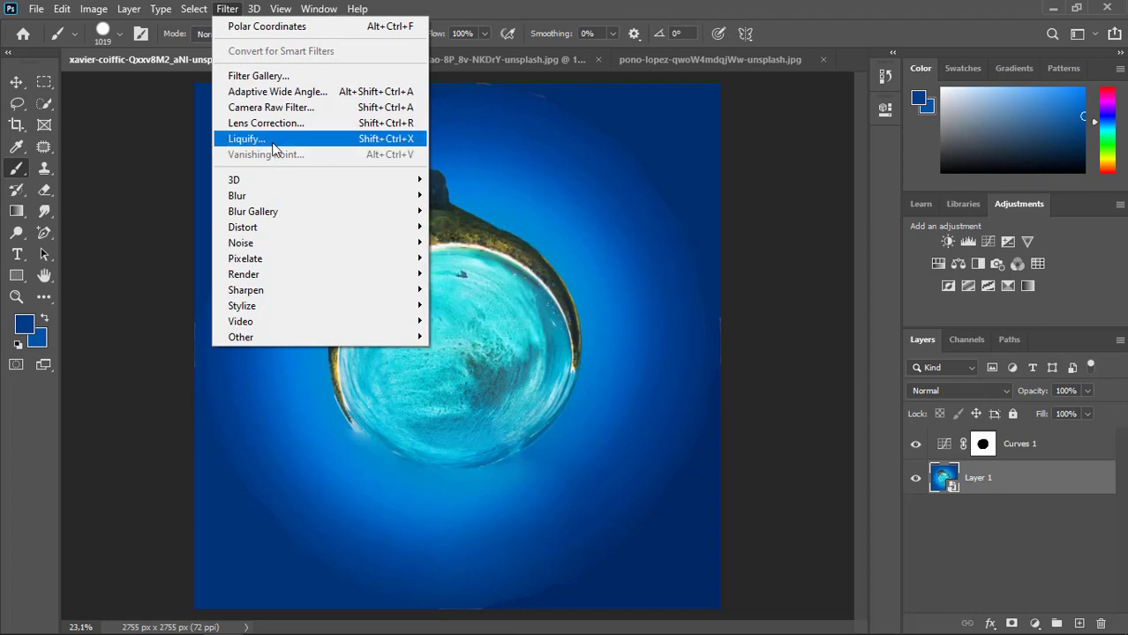
pyautogui.click(247, 142)
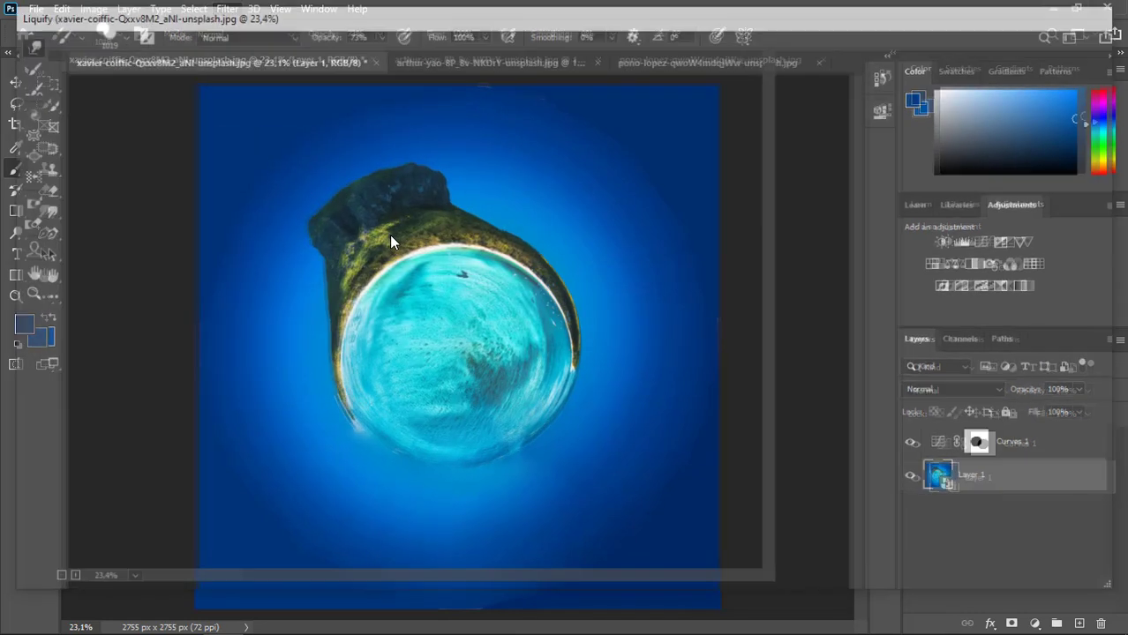
pyautogui.scroll(1, 294, 171)
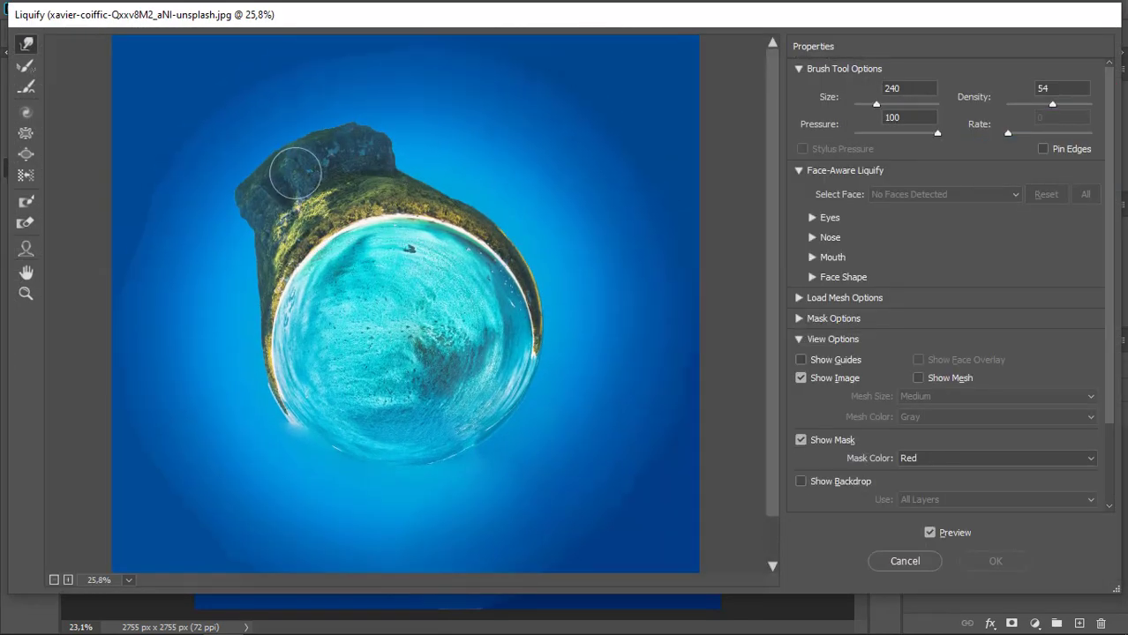
pyautogui.scroll(3, 292, 174)
pyautogui.moveTo(277, 151); pyautogui.dragTo(359, 243)
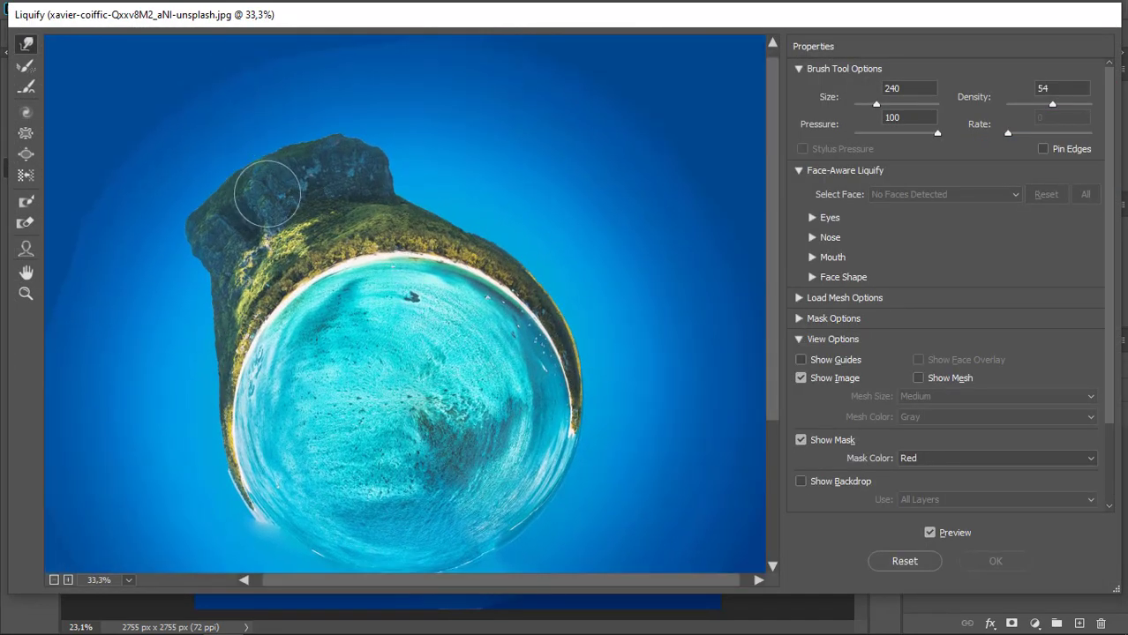
pyautogui.scroll(2, 231, 151)
pyautogui.moveTo(231, 150); pyautogui.dragTo(340, 254)
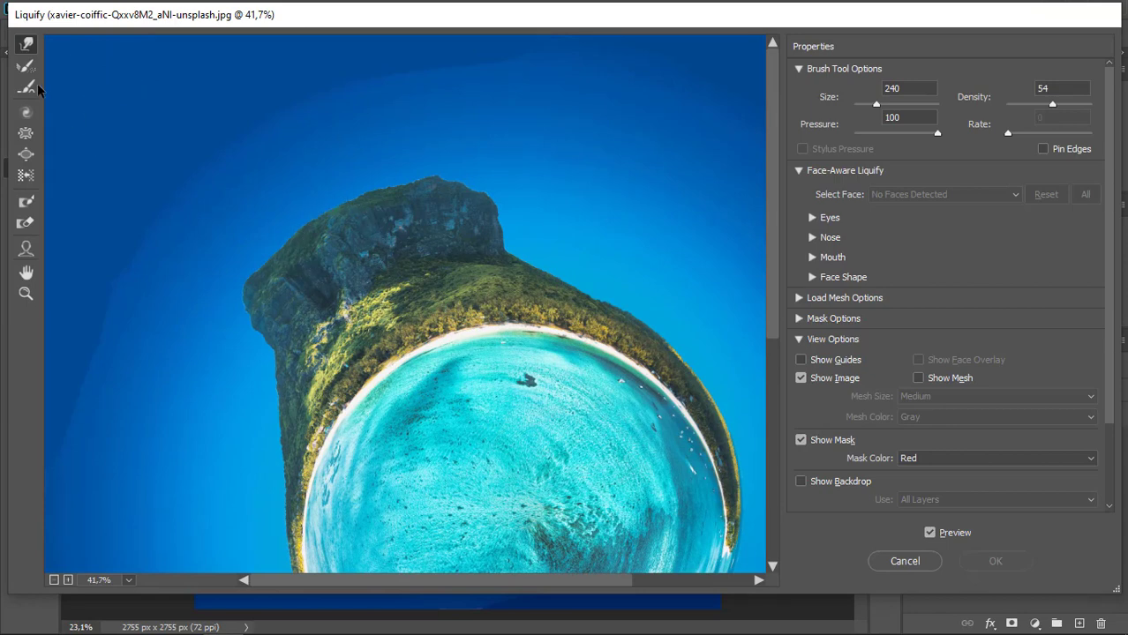
pyautogui.scroll(1, 428, 202)
pyautogui.moveTo(413, 177); pyautogui.dragTo(402, 176)
pyautogui.moveTo(553, 210); pyautogui.dragTo(518, 213)
pyautogui.moveTo(530, 213)
pyautogui.mouseDown()
pyautogui.moveTo(412, 228)
pyautogui.moveTo(572, 232)
pyautogui.moveTo(517, 225)
pyautogui.moveTo(536, 224)
pyautogui.mouseUp()
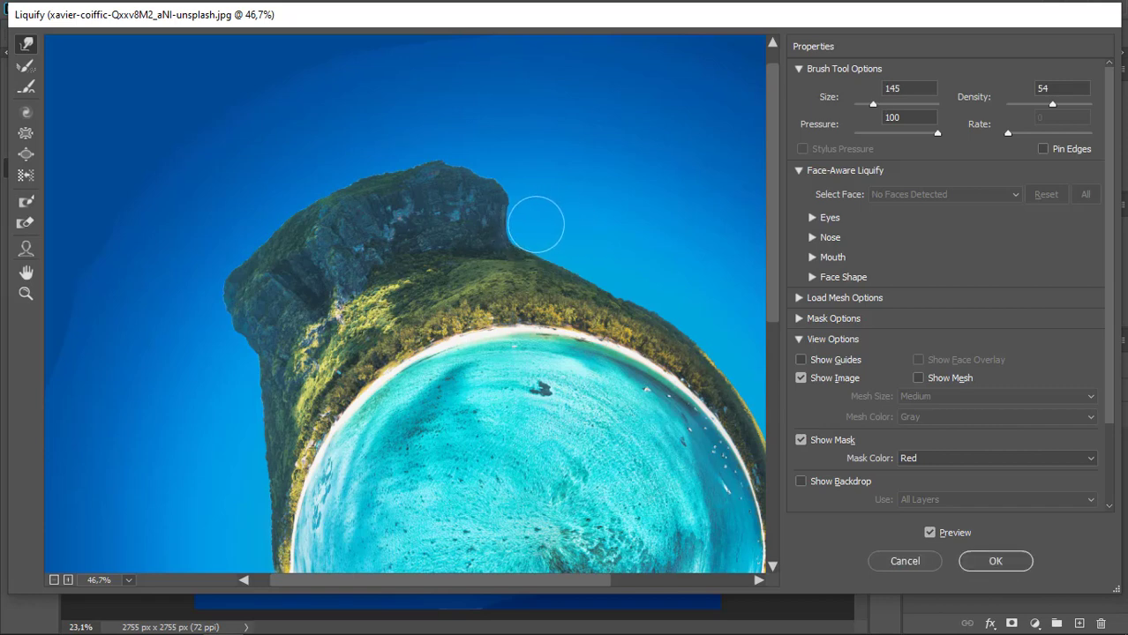
# Step: Push dents into the mountain's upper ridge and left flank with the warp brush, using size 197 for the flank, and apply Liquify
pyautogui.moveTo(402, 144)
pyautogui.mouseDown()
pyautogui.moveTo(390, 180)
pyautogui.moveTo(376, 175)
pyautogui.moveTo(378, 159)
pyautogui.moveTo(423, 164)
pyautogui.moveTo(386, 177)
pyautogui.mouseUp()
pyautogui.moveTo(288, 200)
pyautogui.mouseDown()
pyautogui.moveTo(259, 220)
pyautogui.moveTo(270, 249)
pyautogui.mouseUp()
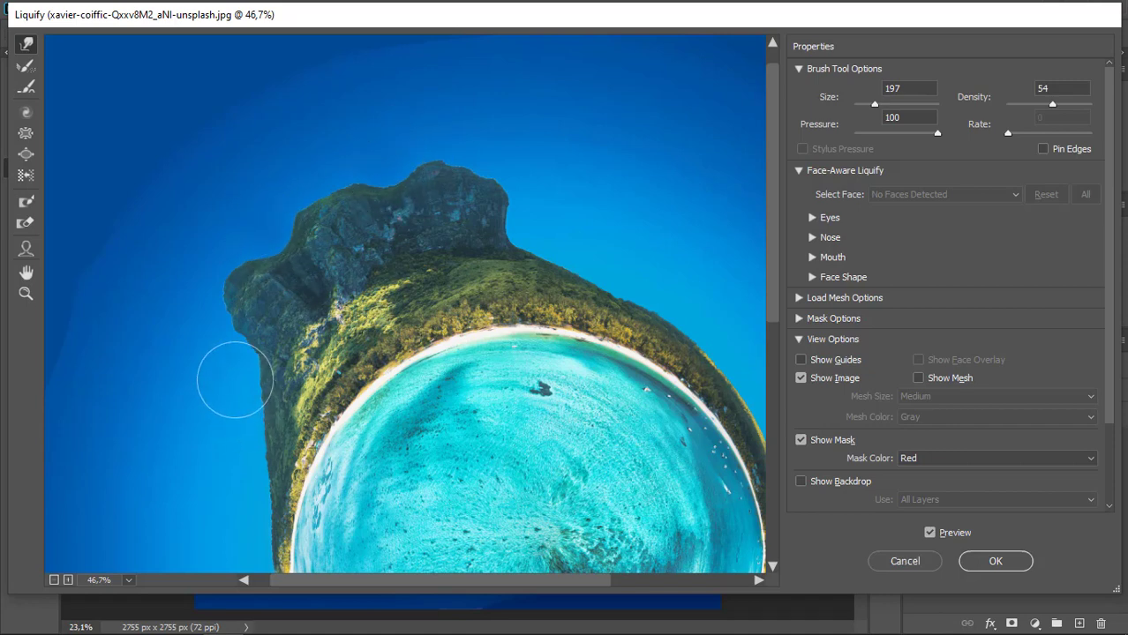
pyautogui.moveTo(234, 378); pyautogui.dragTo(248, 371)
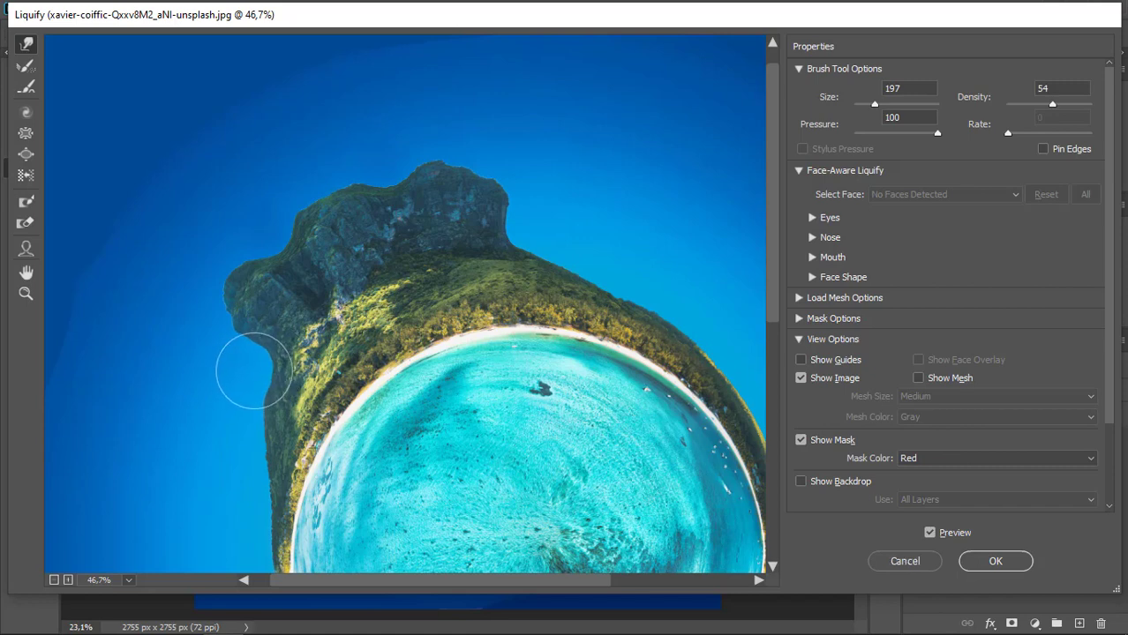
pyautogui.scroll(-1, 602, 346)
pyautogui.scroll(-1, 618, 348)
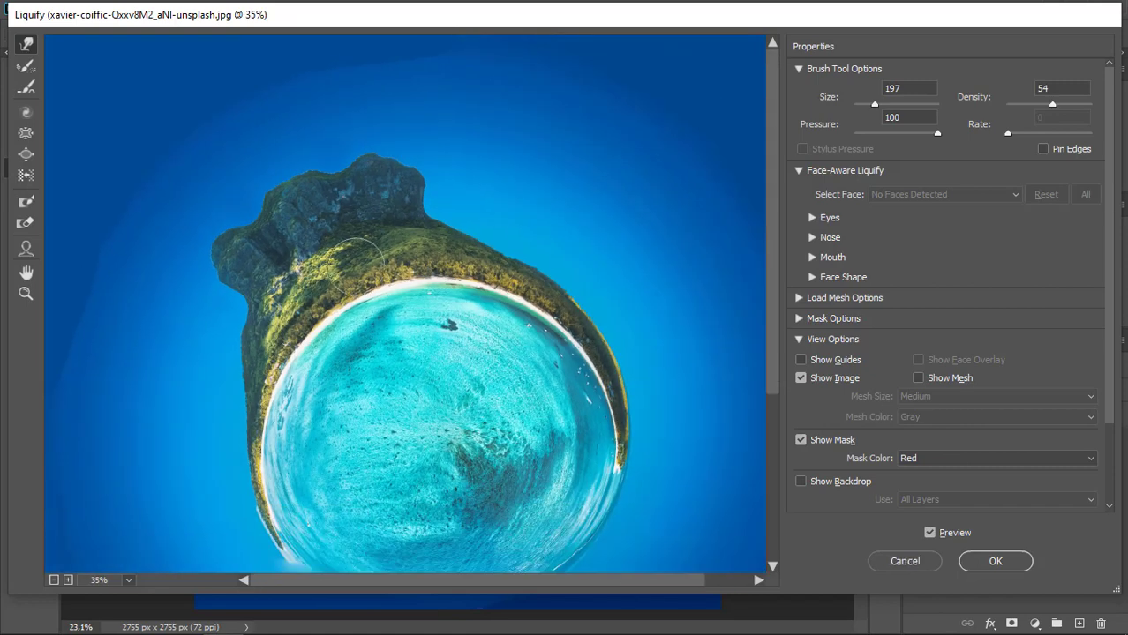
pyautogui.scroll(-1, 265, 205)
pyautogui.scroll(-1, 356, 215)
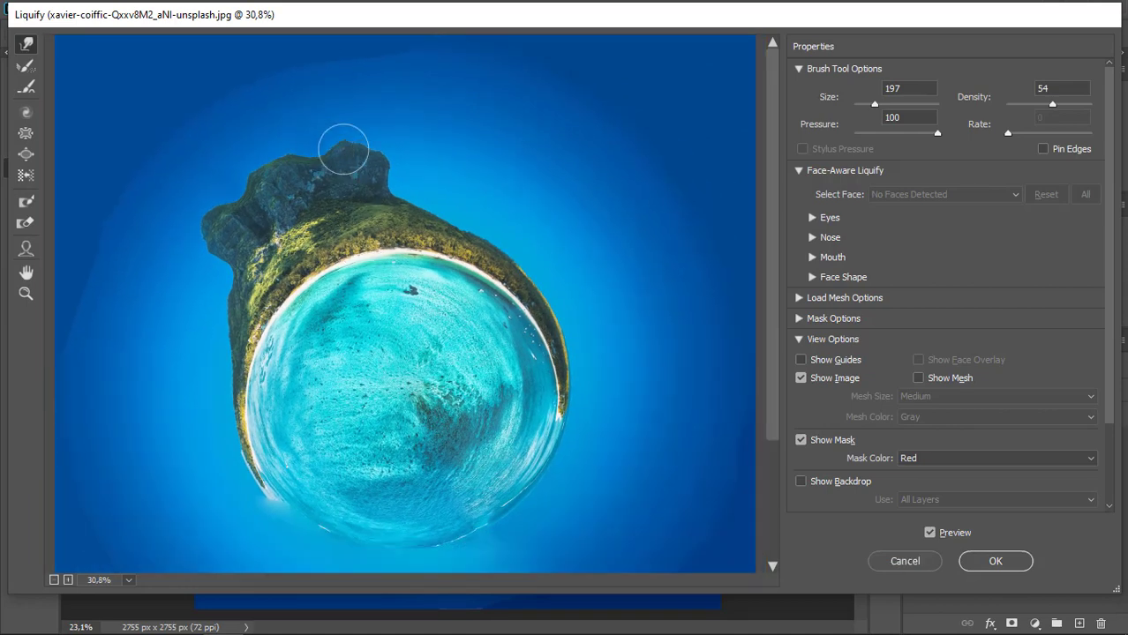
pyautogui.click(977, 568)
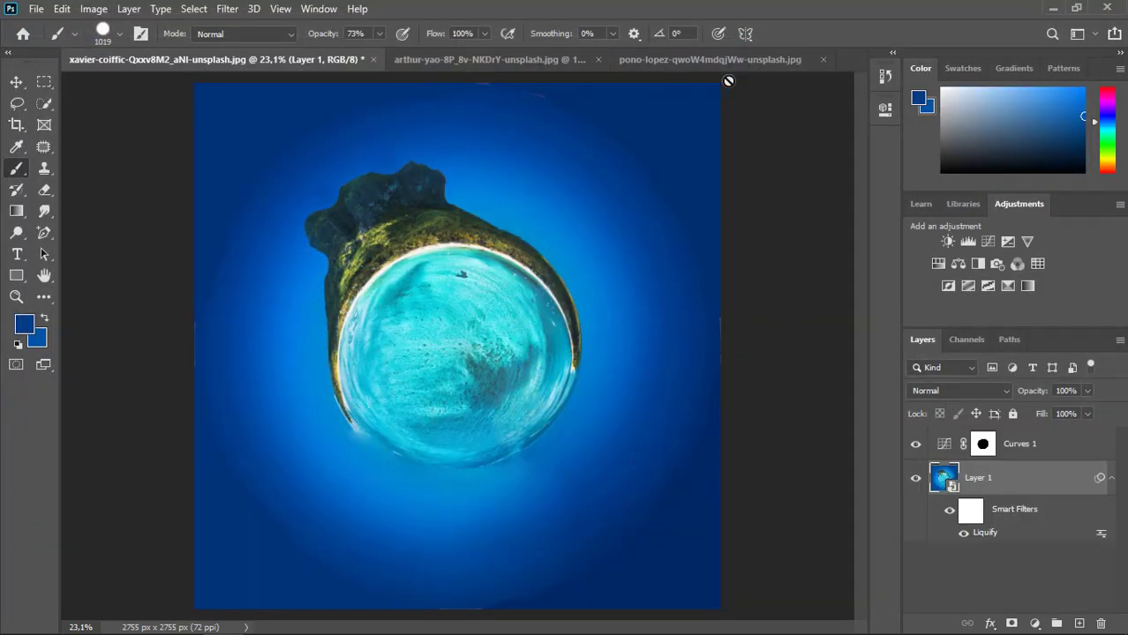
# Step: Bring the starry sky image into the planet document and place its layer above Curves 1
pyautogui.moveTo(695, 61); pyautogui.dragTo(545, 61)
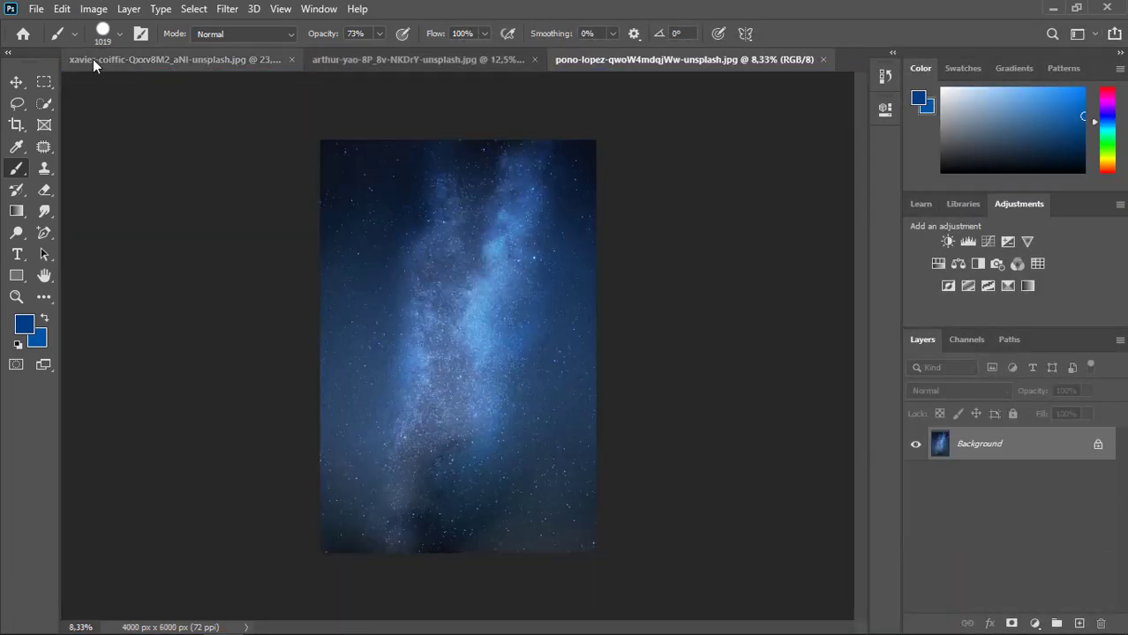
pyautogui.click(22, 81)
pyautogui.moveTo(468, 319); pyautogui.dragTo(380, 213)
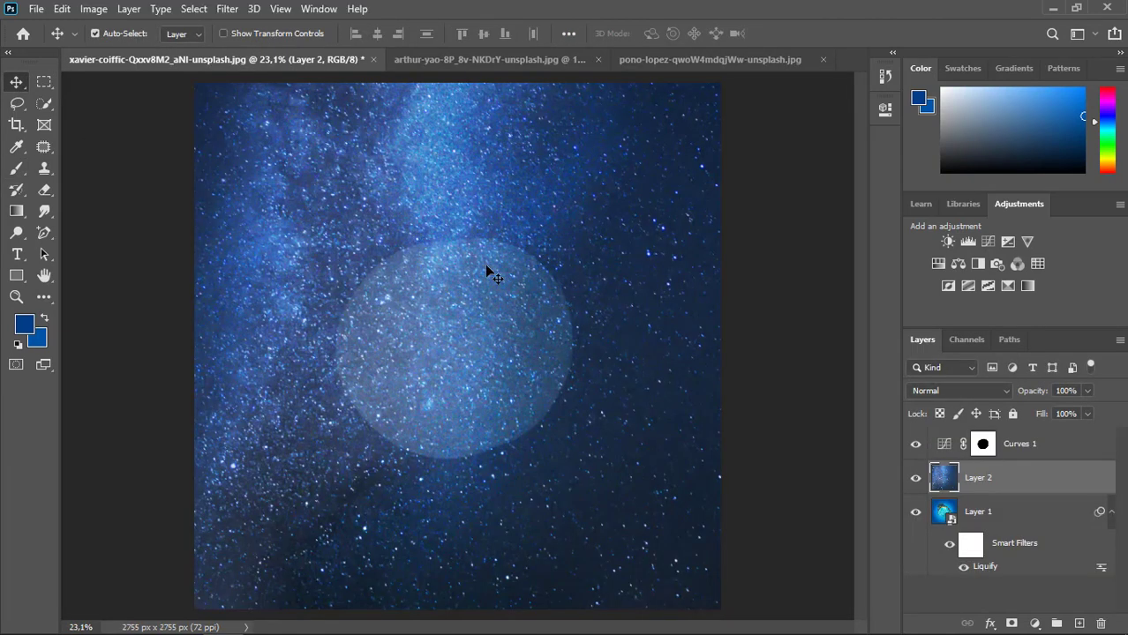
pyautogui.moveTo(1015, 441); pyautogui.dragTo(984, 415)
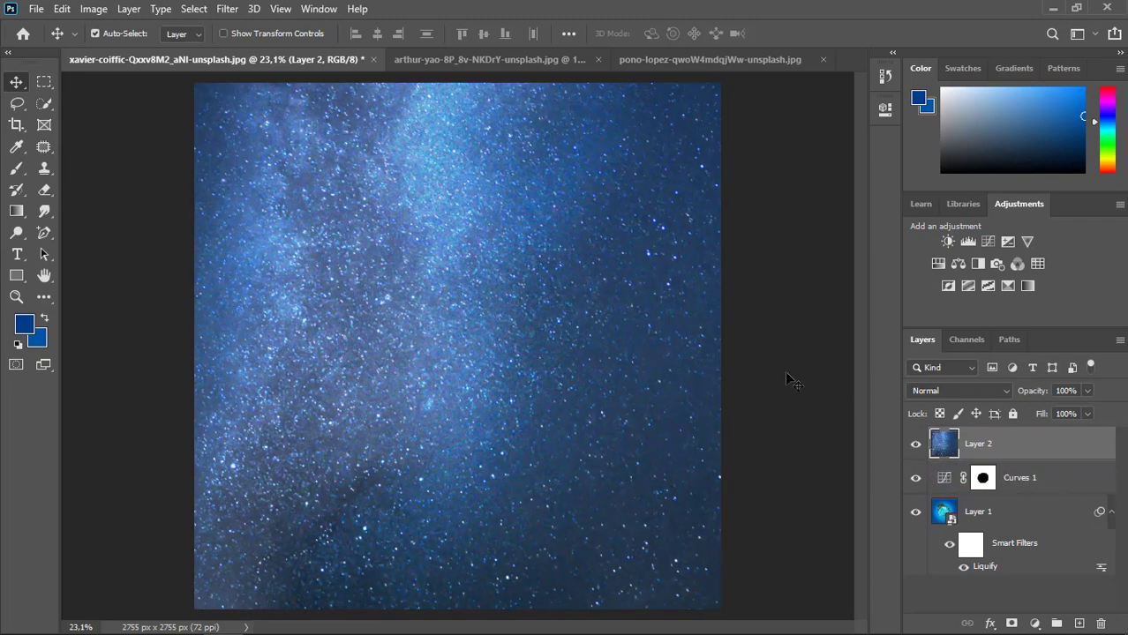
# Step: Free Transform Layer 2 to fit the square canvas, at 68.88% width and 45.92% height
pyautogui.hotkey('ctrl', 't')
pyautogui.hotkey('ctrl', '0')
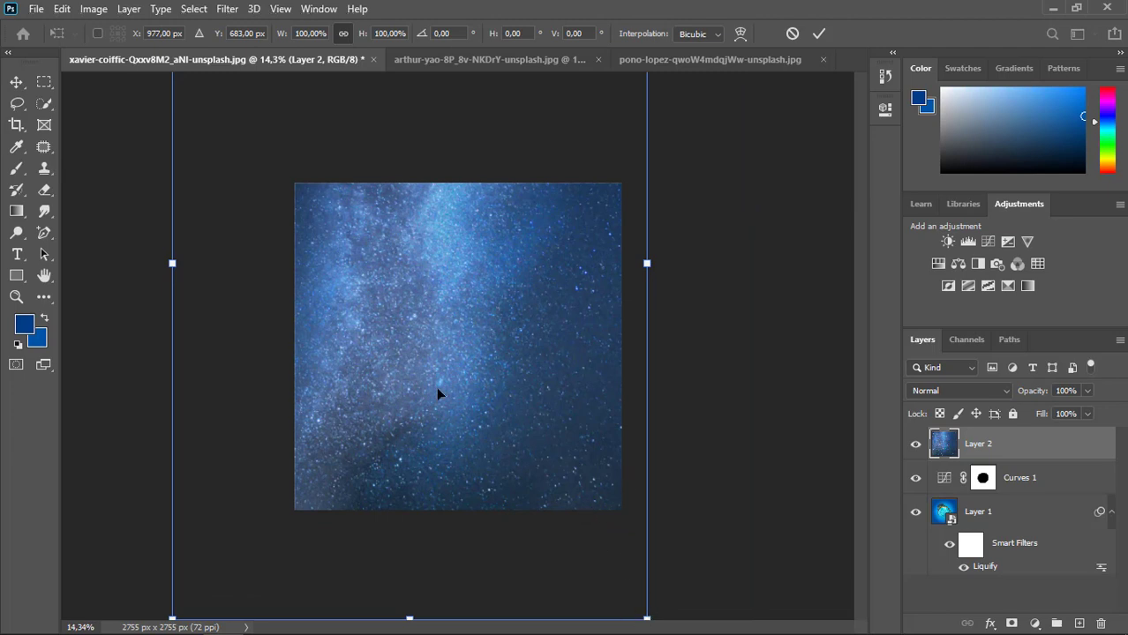
pyautogui.hotkey('ctrl', '-')
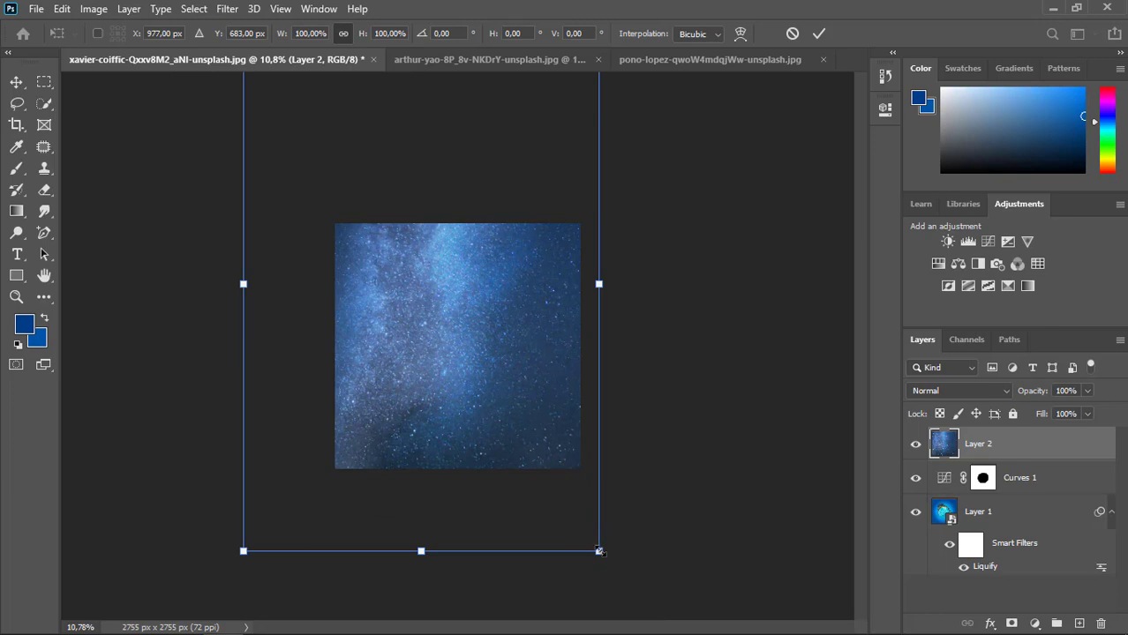
pyautogui.moveTo(598, 551); pyautogui.dragTo(579, 468)
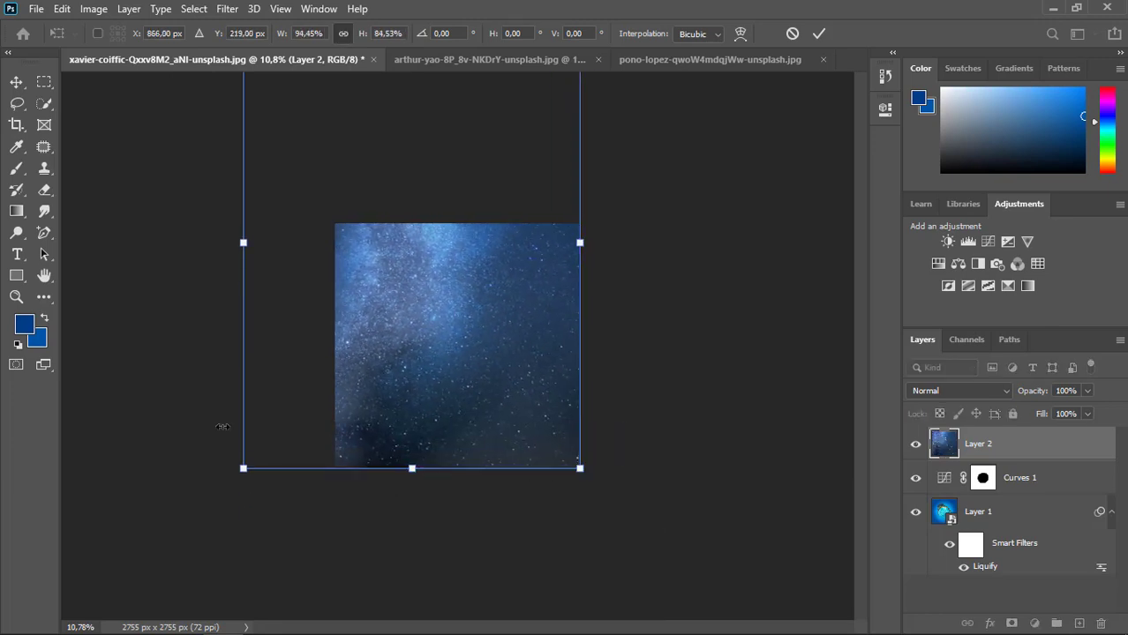
pyautogui.moveTo(247, 462); pyautogui.dragTo(335, 468)
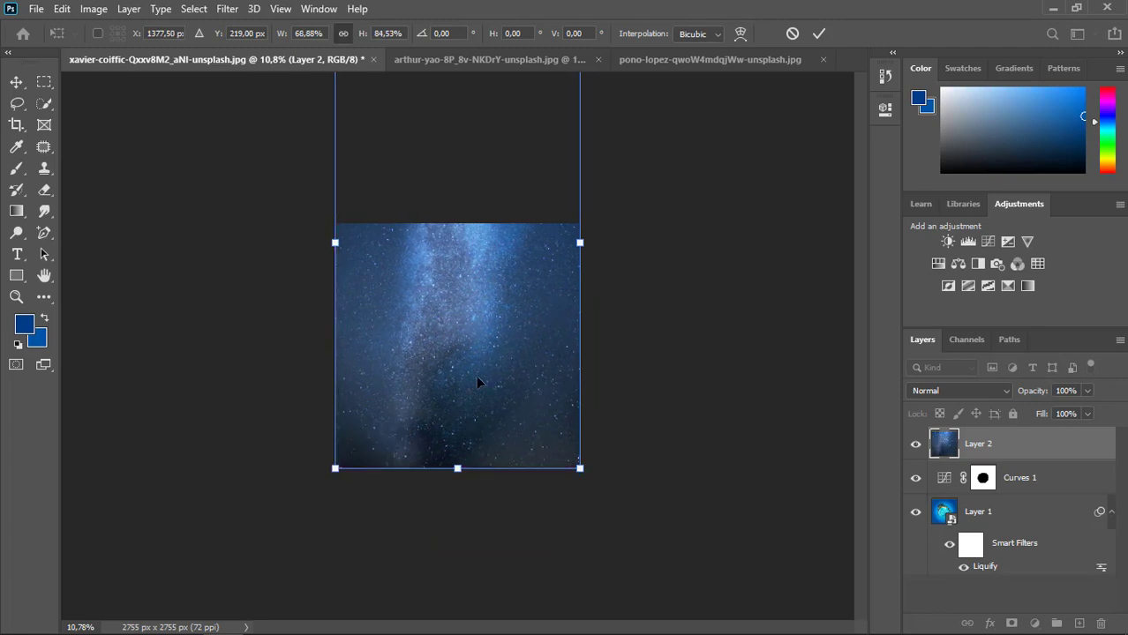
pyautogui.moveTo(459, 466); pyautogui.dragTo(457, 408)
pyautogui.moveTo(473, 325)
pyautogui.mouseDown()
pyautogui.moveTo(473, 363)
pyautogui.moveTo(468, 341)
pyautogui.mouseUp()
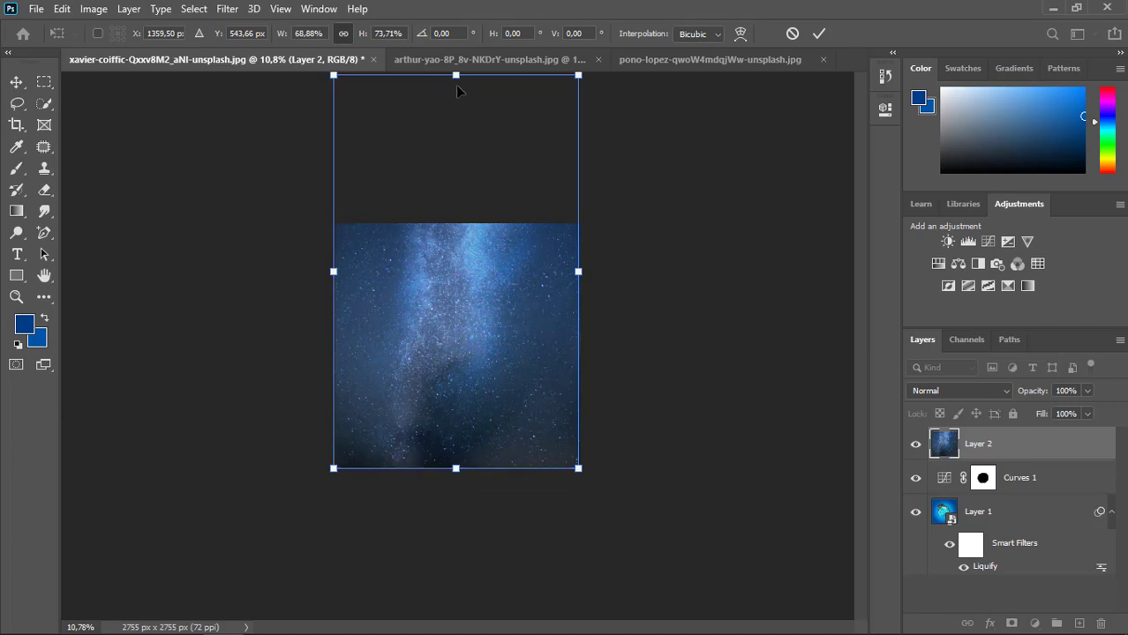
pyautogui.moveTo(456, 76); pyautogui.dragTo(456, 224)
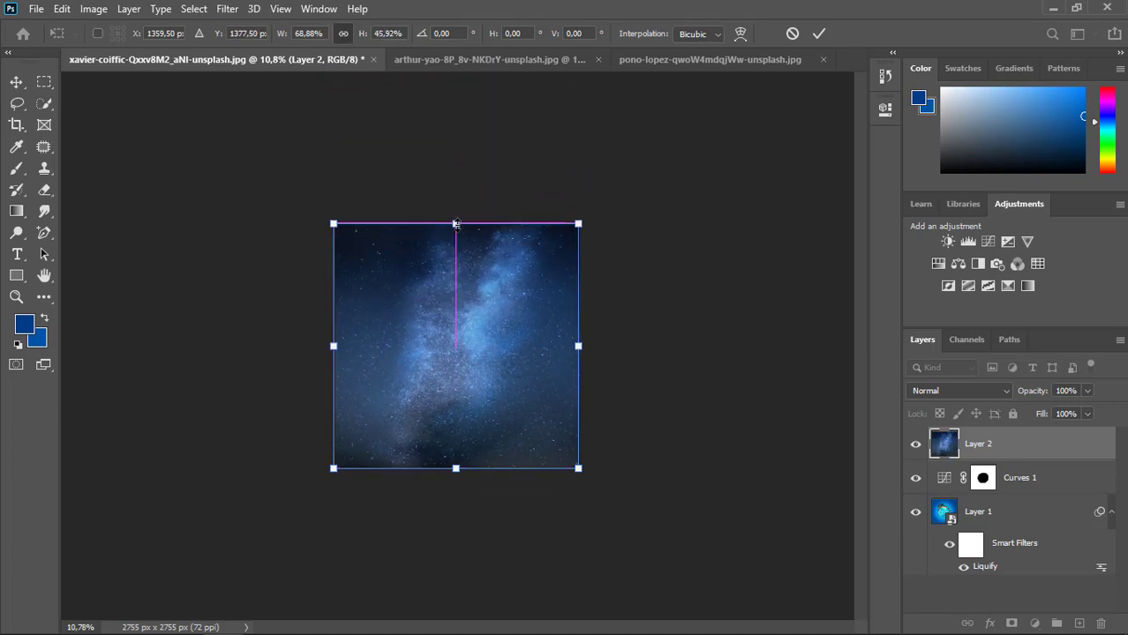
pyautogui.press('Return')
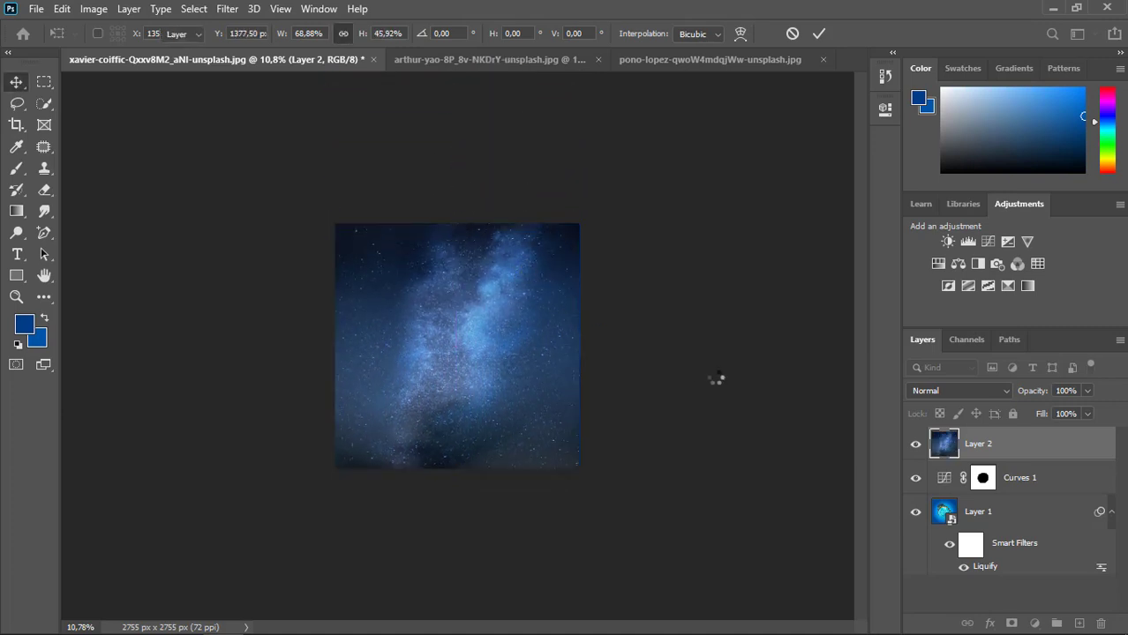
# Step: Set Layer 2's blend mode to Screen
pyautogui.click(986, 398)
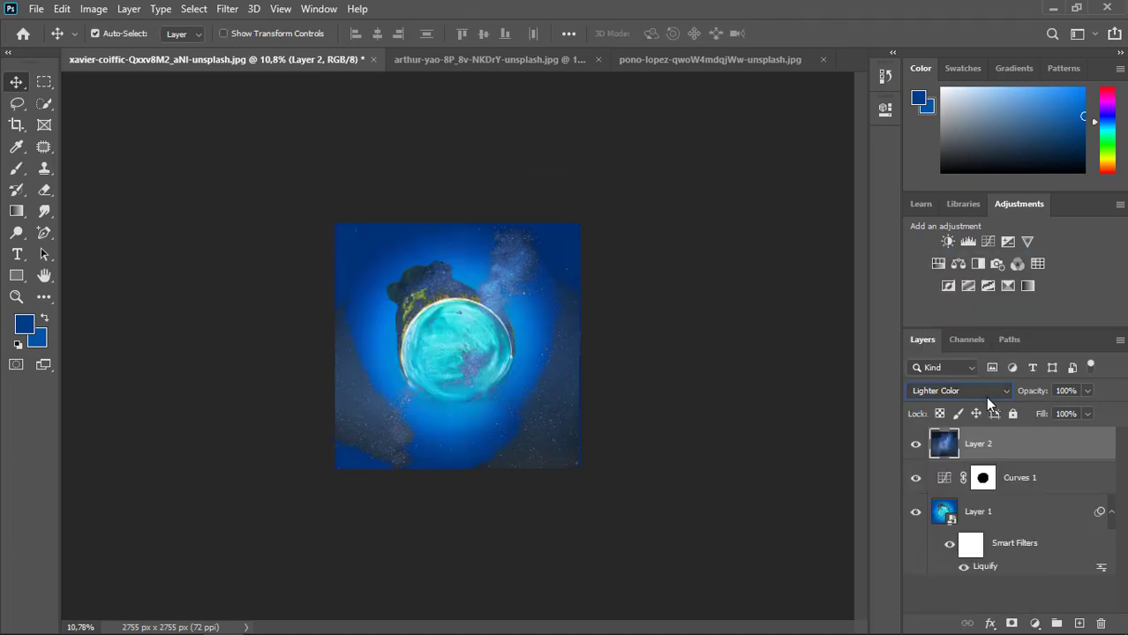
pyautogui.click(986, 398)
pyautogui.click(942, 358)
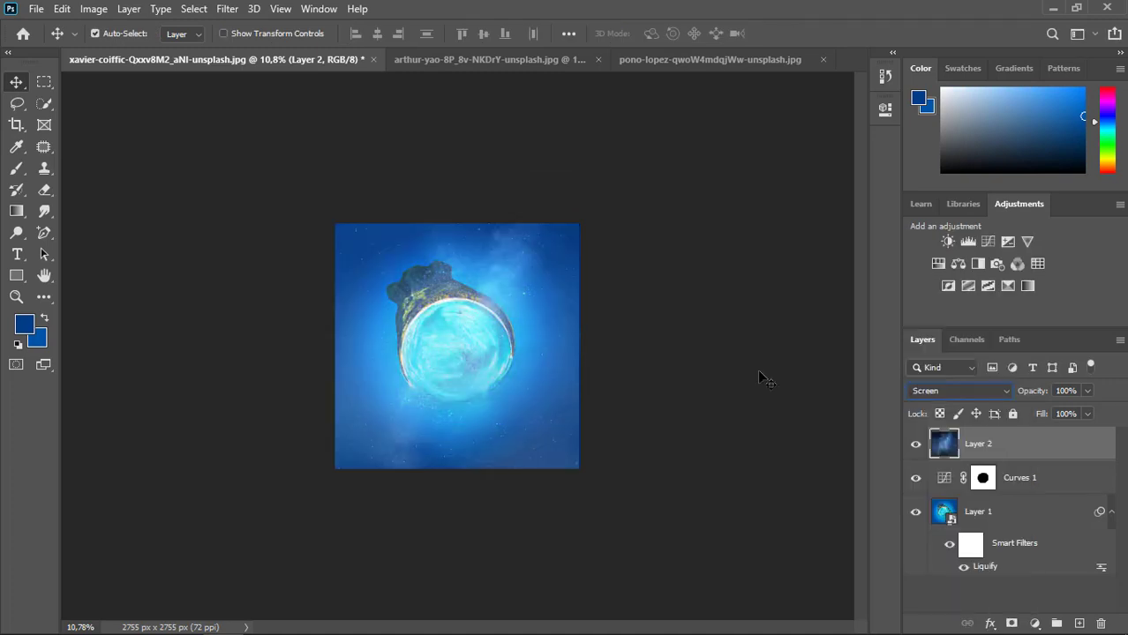
# Step: Hide the starry Layer 2 and add a layer mask to it
pyautogui.click(994, 517)
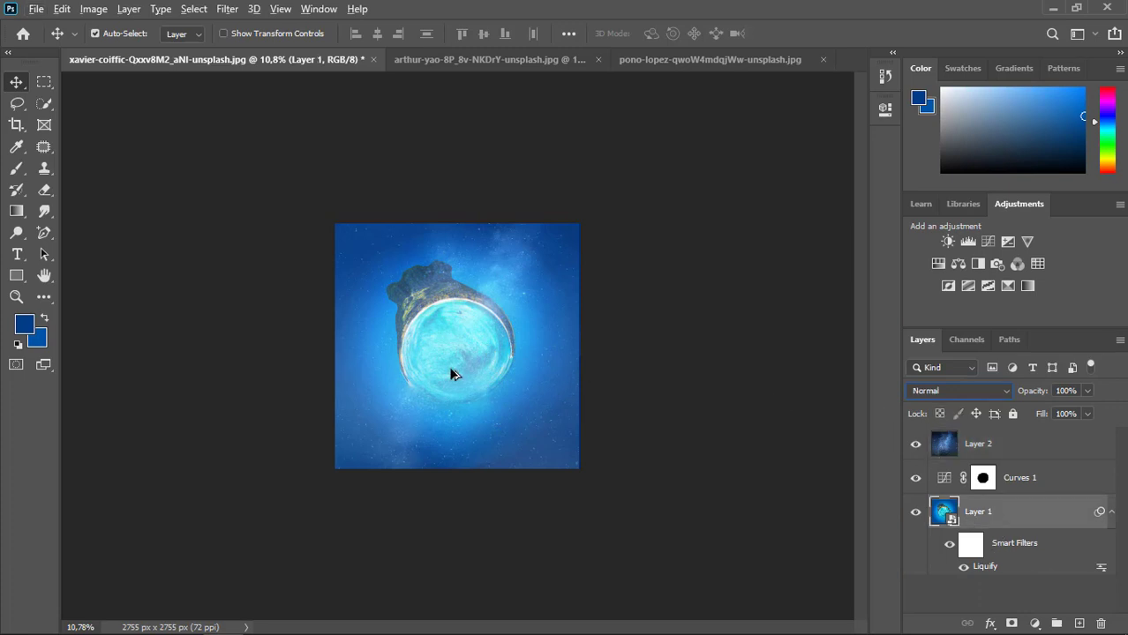
pyautogui.click(915, 445)
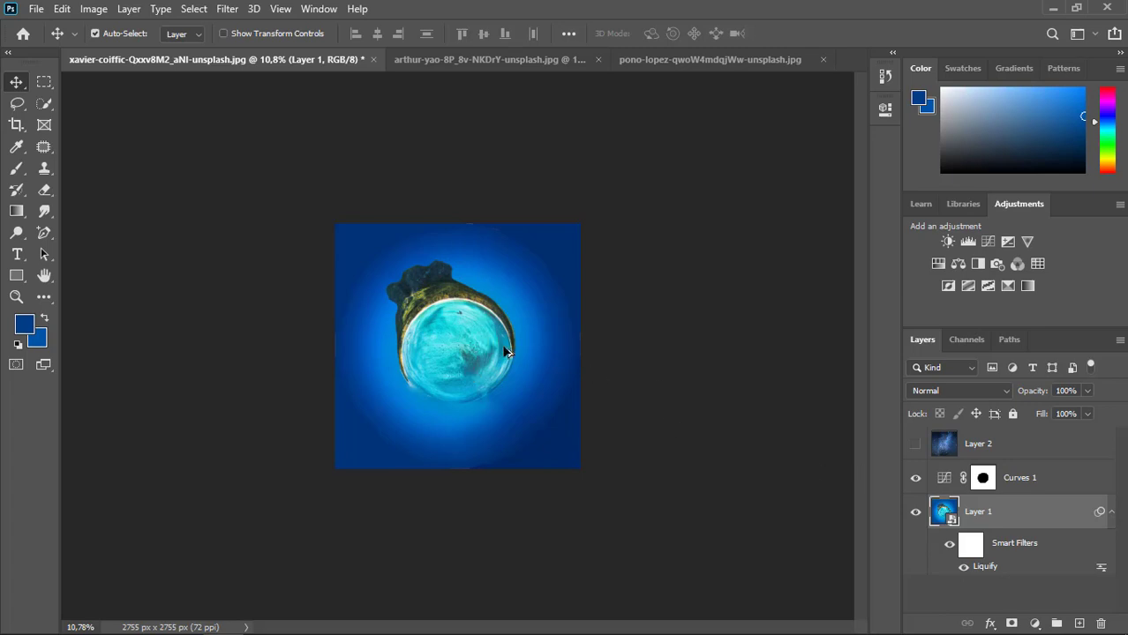
pyautogui.scroll(5, 465, 340)
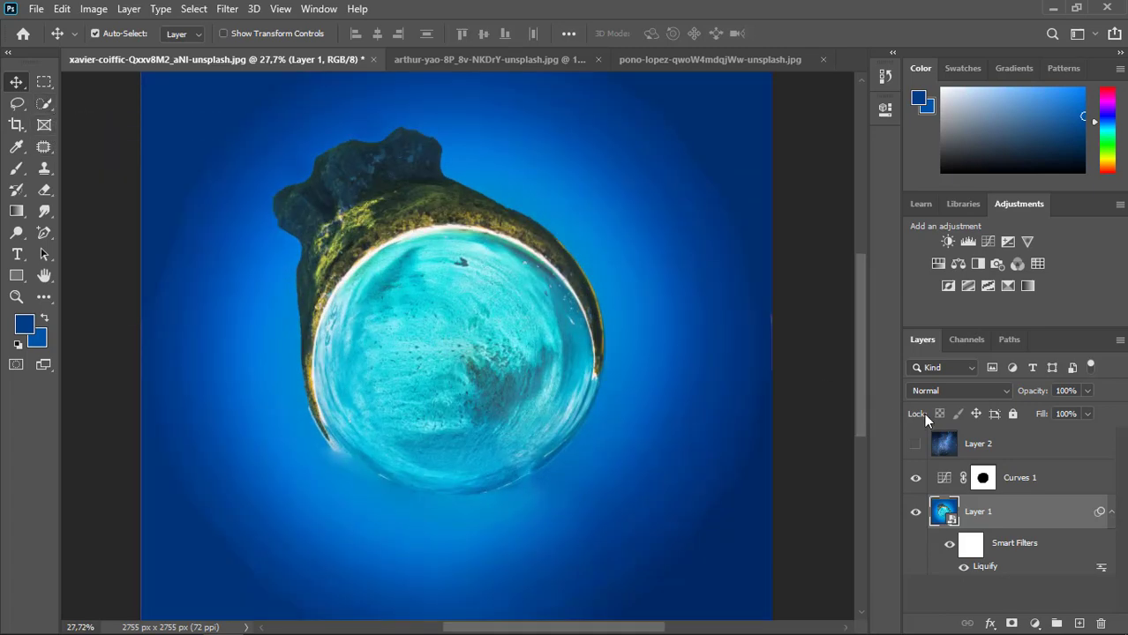
pyautogui.click(942, 450)
pyautogui.click(1012, 623)
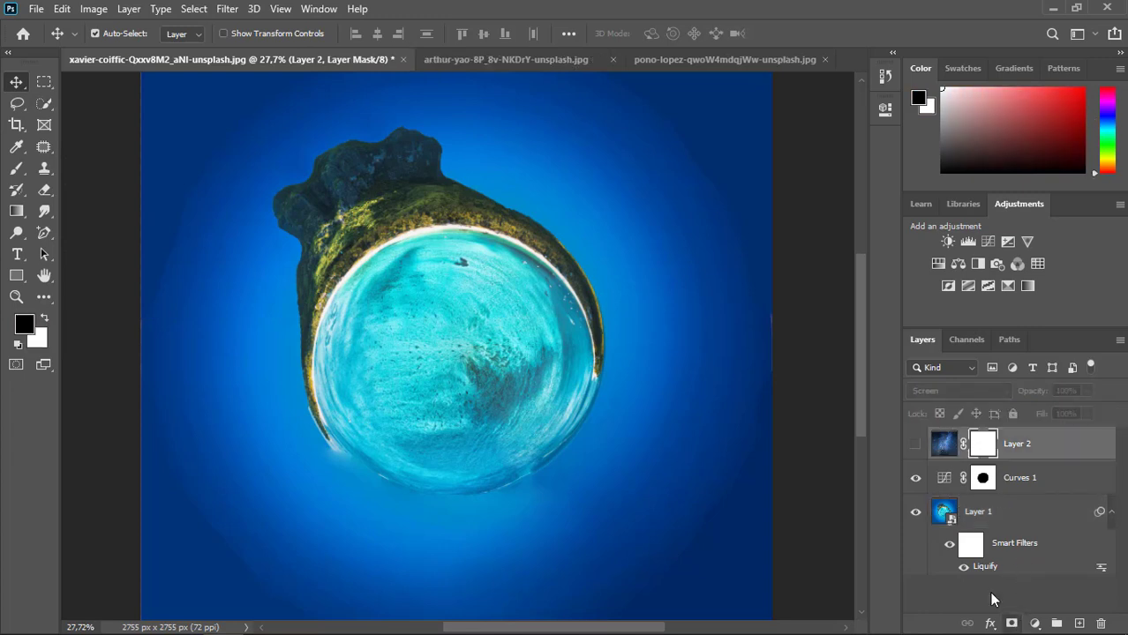
# Step: Select the whole planet, island included, on Layer 1 with a 952 px Quick Selection brush
pyautogui.click(984, 520)
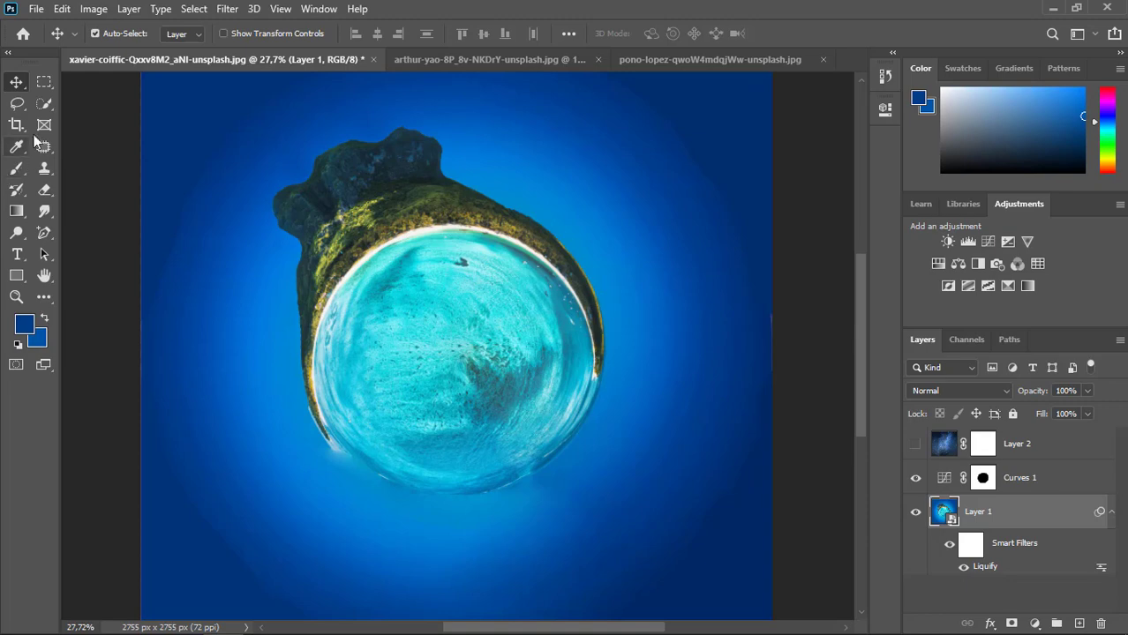
pyautogui.click(43, 104)
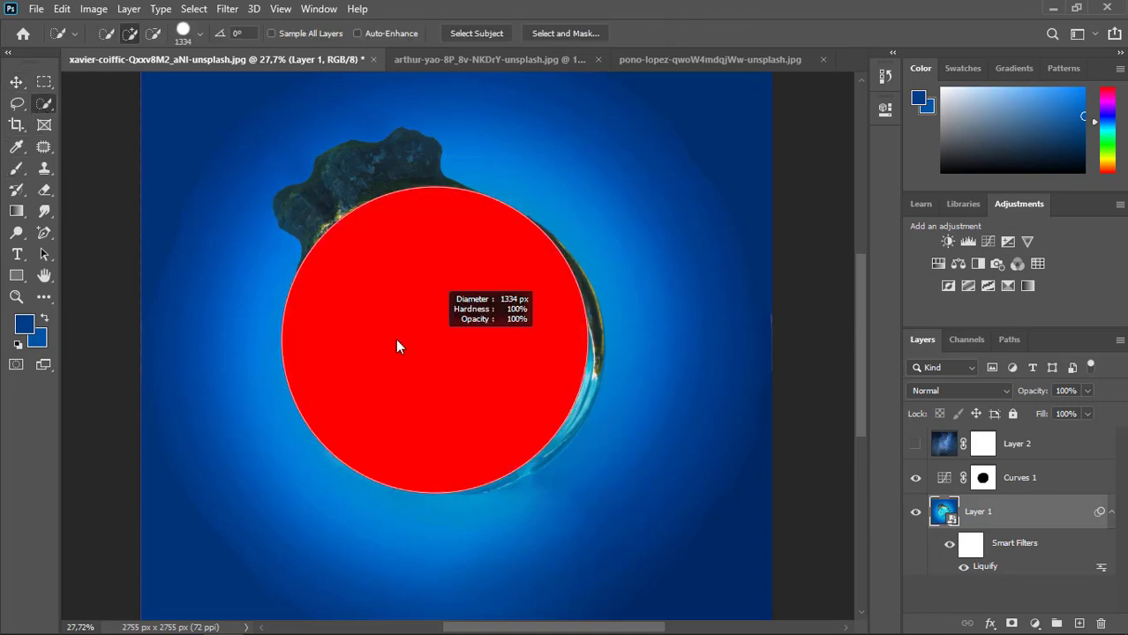
pyautogui.moveTo(425, 345)
pyautogui.mouseDown()
pyautogui.moveTo(417, 310)
pyautogui.moveTo(450, 348)
pyautogui.moveTo(481, 344)
pyautogui.moveTo(480, 327)
pyautogui.moveTo(492, 370)
pyautogui.moveTo(489, 360)
pyautogui.moveTo(458, 383)
pyautogui.moveTo(429, 378)
pyautogui.mouseUp()
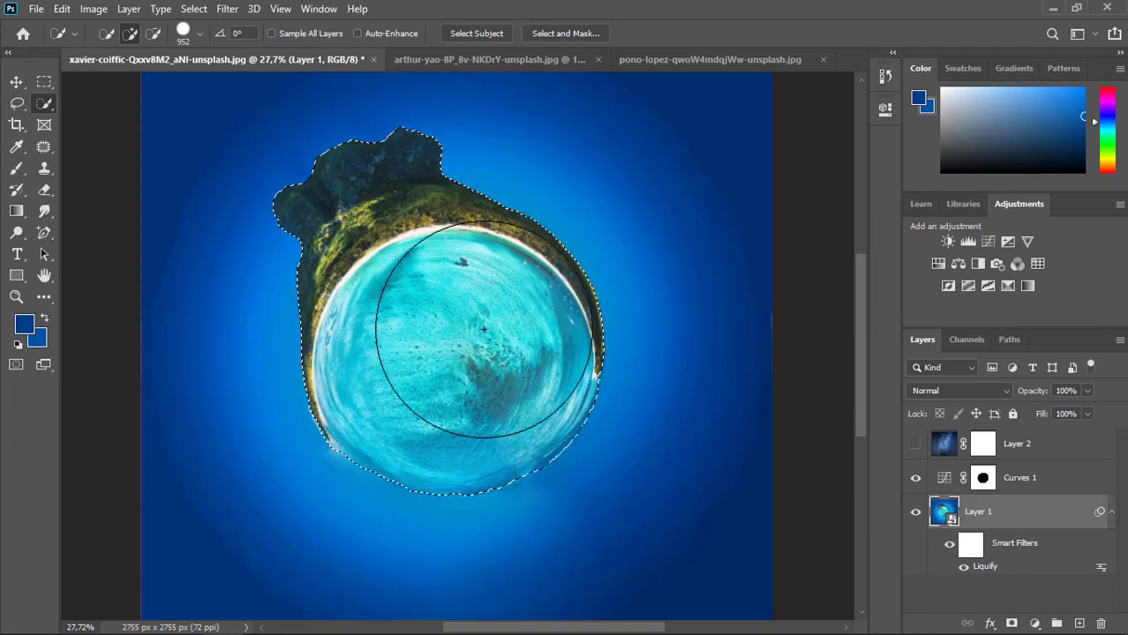
pyautogui.click(982, 445)
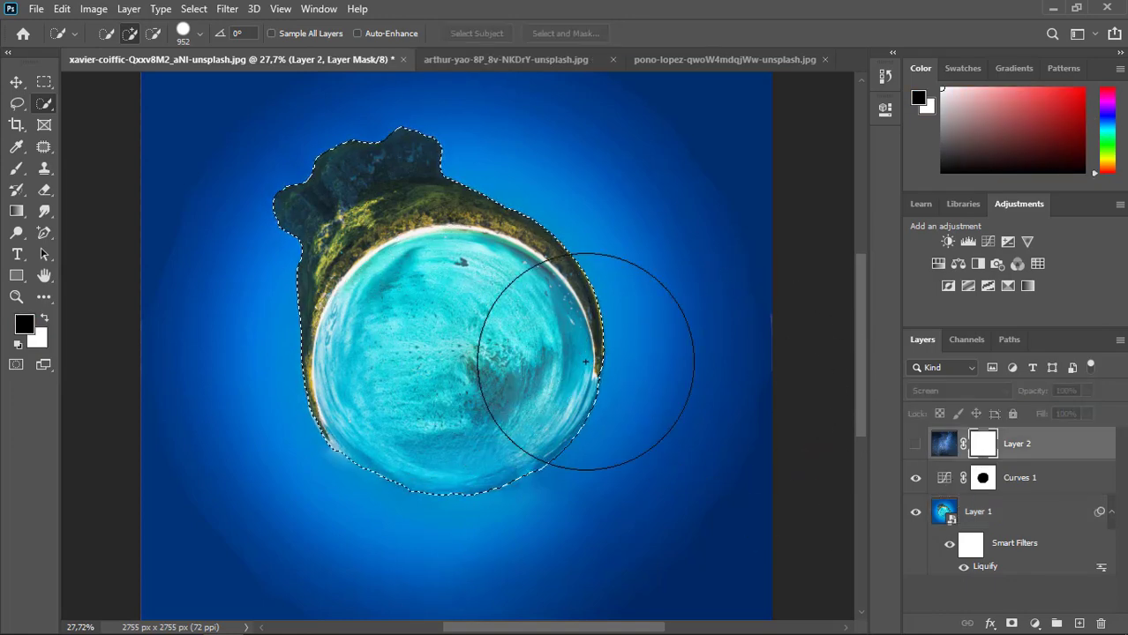
pyautogui.moveTo(443, 192)
pyautogui.mouseDown()
pyautogui.moveTo(310, 195)
pyautogui.moveTo(315, 221)
pyautogui.mouseUp()
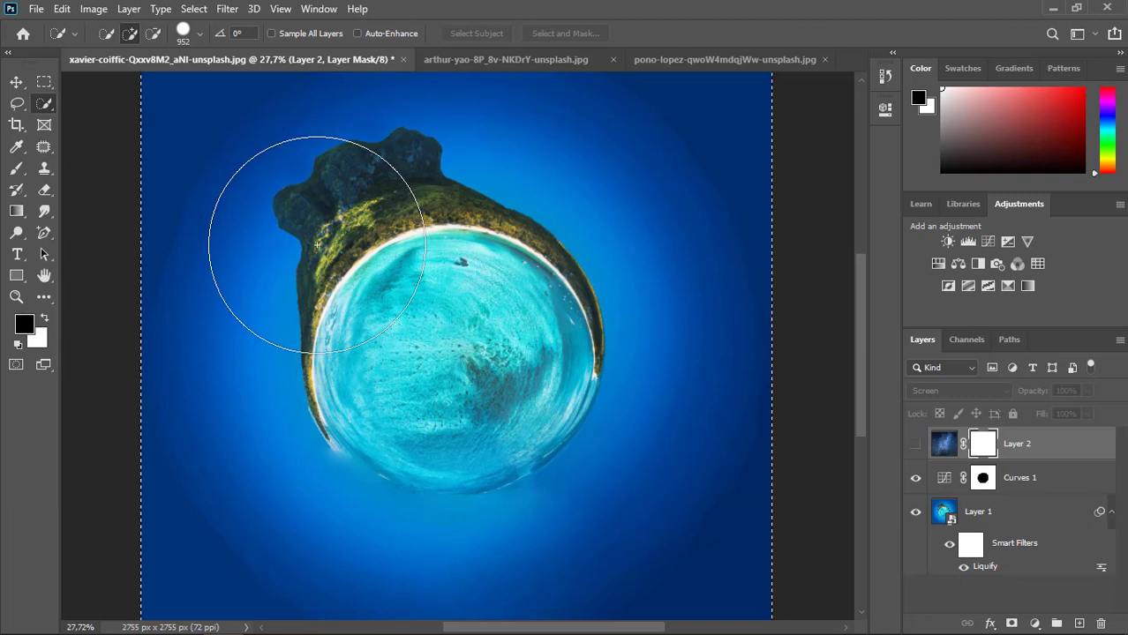
pyautogui.hotkey('ctrl', 'z')
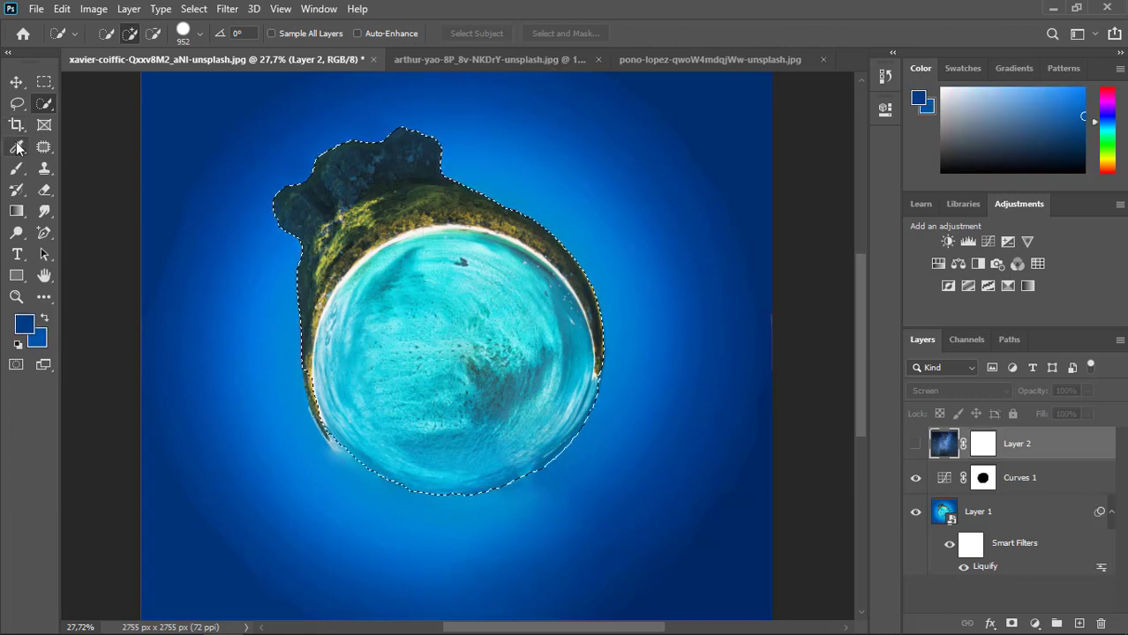
# Step: Show Layer 2 and paint the selected planet area black on its mask with a 1019 px brush at 100% opacity
pyautogui.click(17, 169)
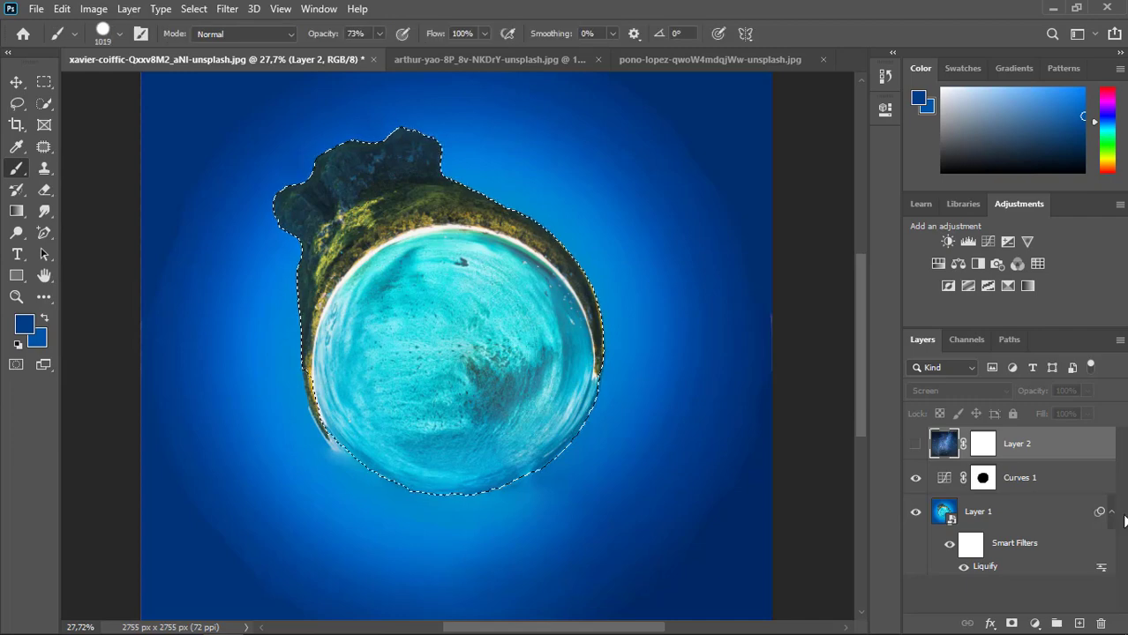
pyautogui.click(979, 444)
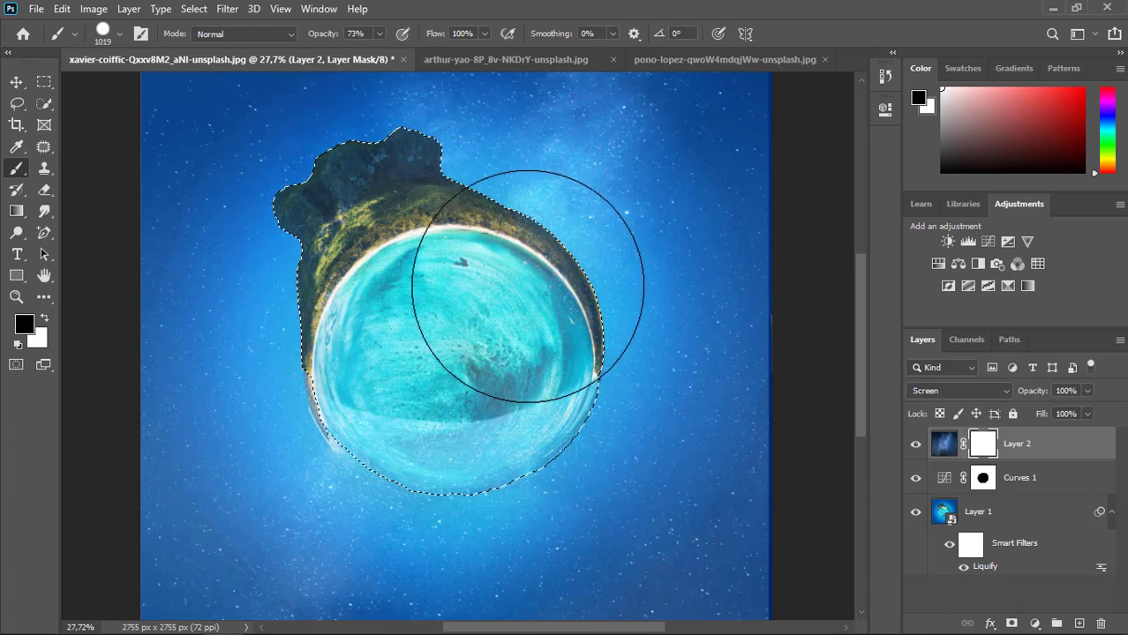
pyautogui.hotkey('alt', 'BackSpace')
pyautogui.moveTo(311, 35); pyautogui.dragTo(389, 35)
pyautogui.moveTo(397, 160)
pyautogui.mouseDown()
pyautogui.moveTo(318, 221)
pyautogui.moveTo(577, 288)
pyautogui.mouseUp()
pyautogui.moveTo(405, 417); pyautogui.dragTo(557, 430)
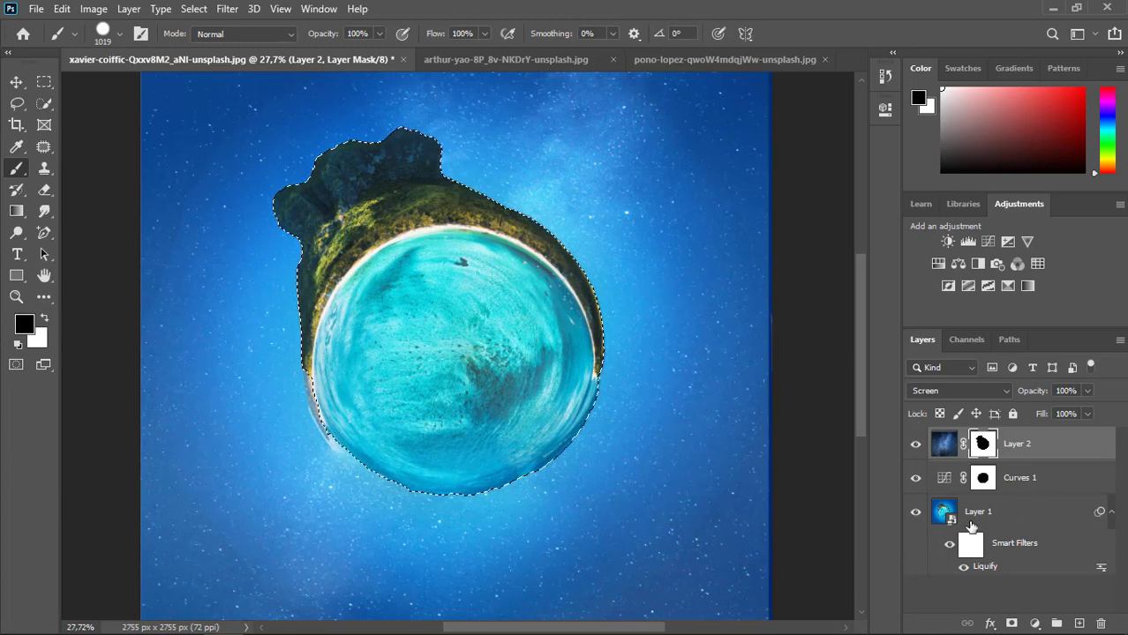
# Step: Extend the planet selection on Layer 1 along the planet's lower-left edge with a 760 px Quick Selection brush
pyautogui.click(944, 513)
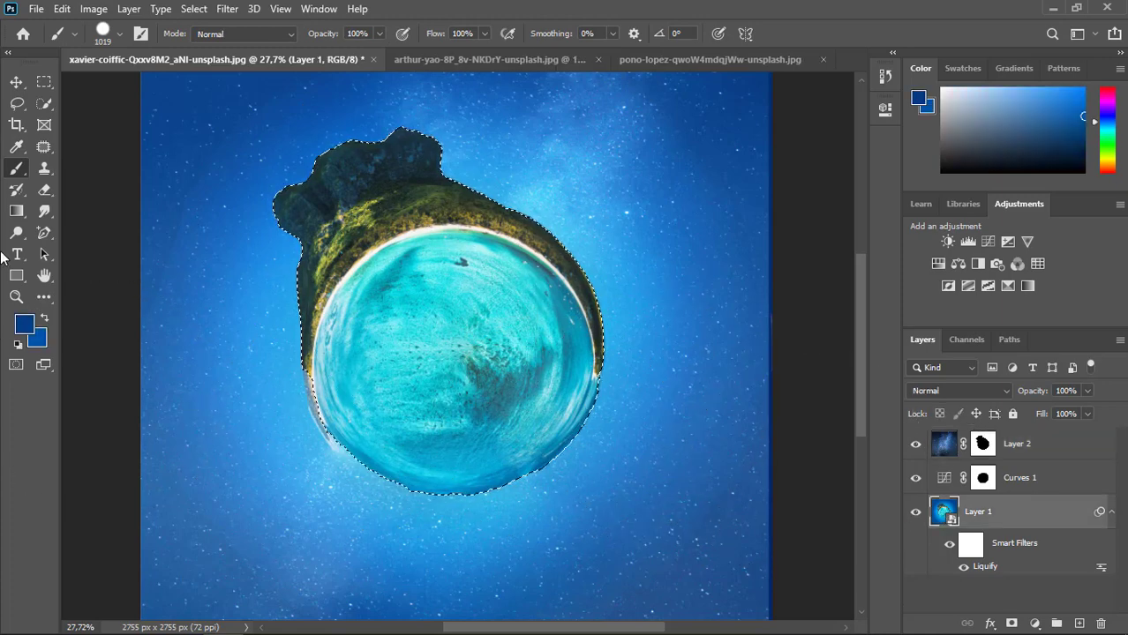
pyautogui.click(44, 104)
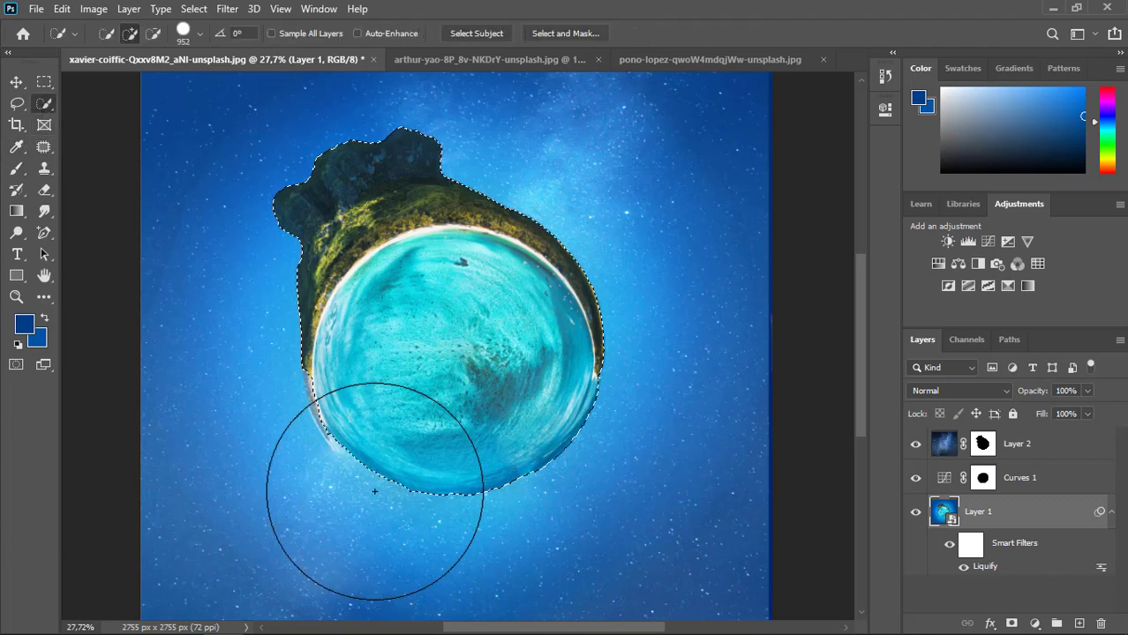
pyautogui.scroll(3, 410, 424)
pyautogui.moveTo(369, 378); pyautogui.dragTo(337, 368)
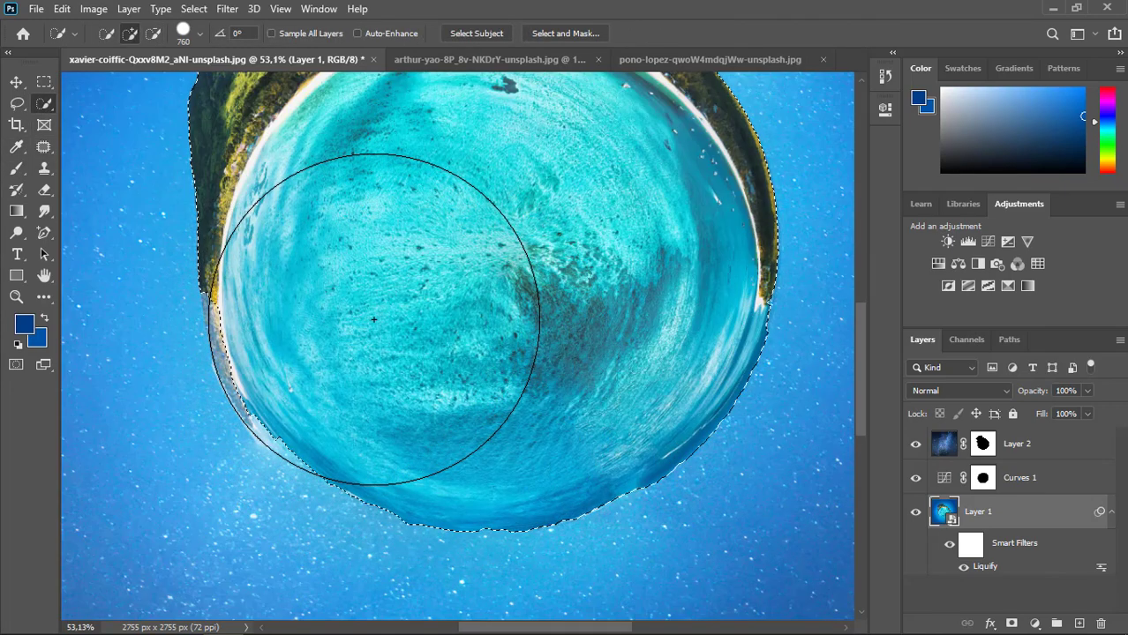
pyautogui.scroll(-3, 441, 322)
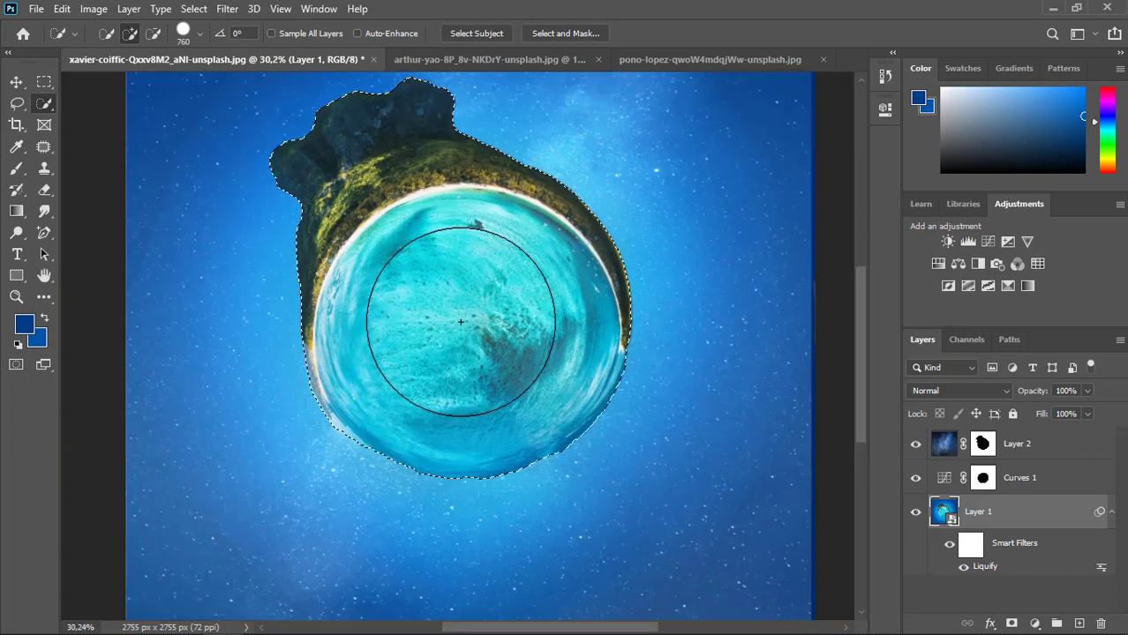
# Step: Paint the remaining starry fringe inside the planet selection black on Layer 2's mask, and deselect
pyautogui.click(983, 444)
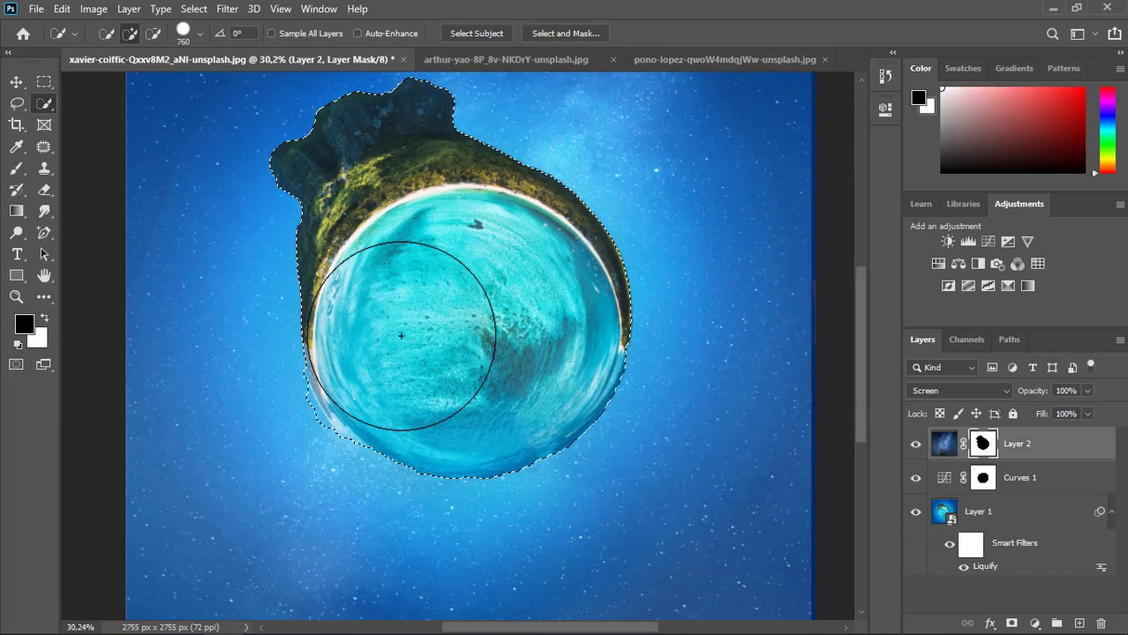
pyautogui.click(432, 290)
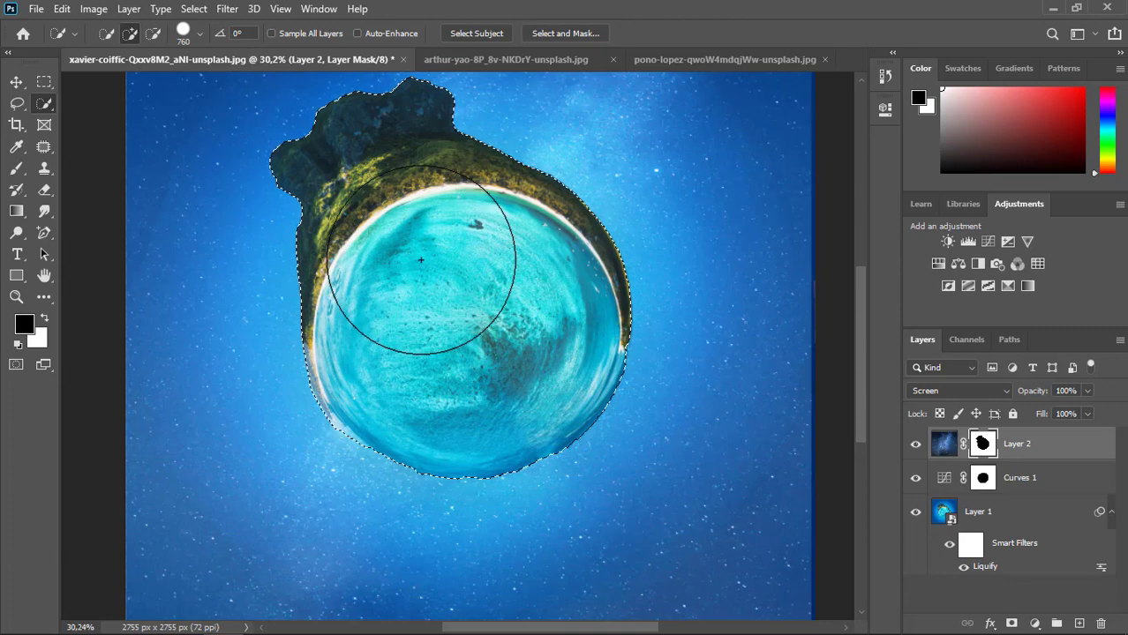
pyautogui.click(16, 168)
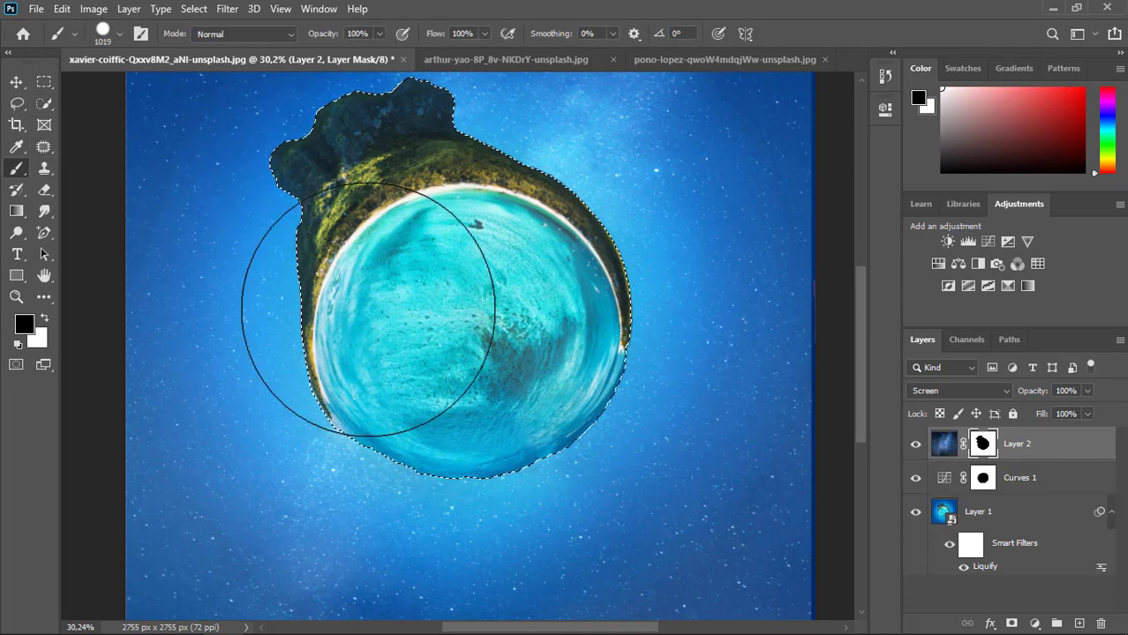
pyautogui.press('Return')
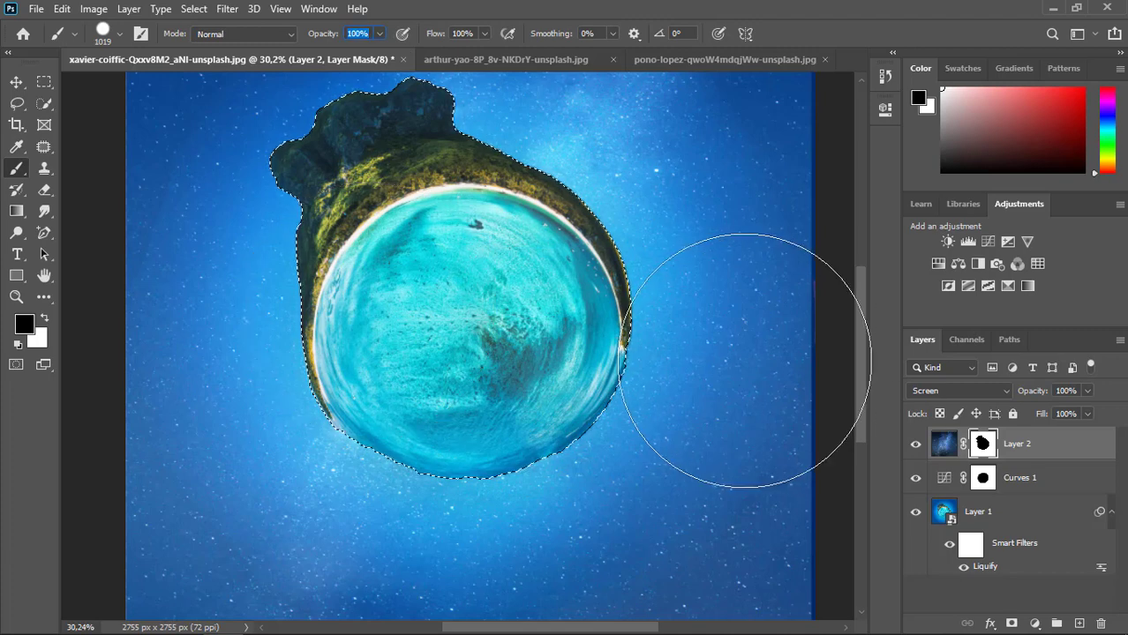
pyautogui.hotkey('ctrl', 'd')
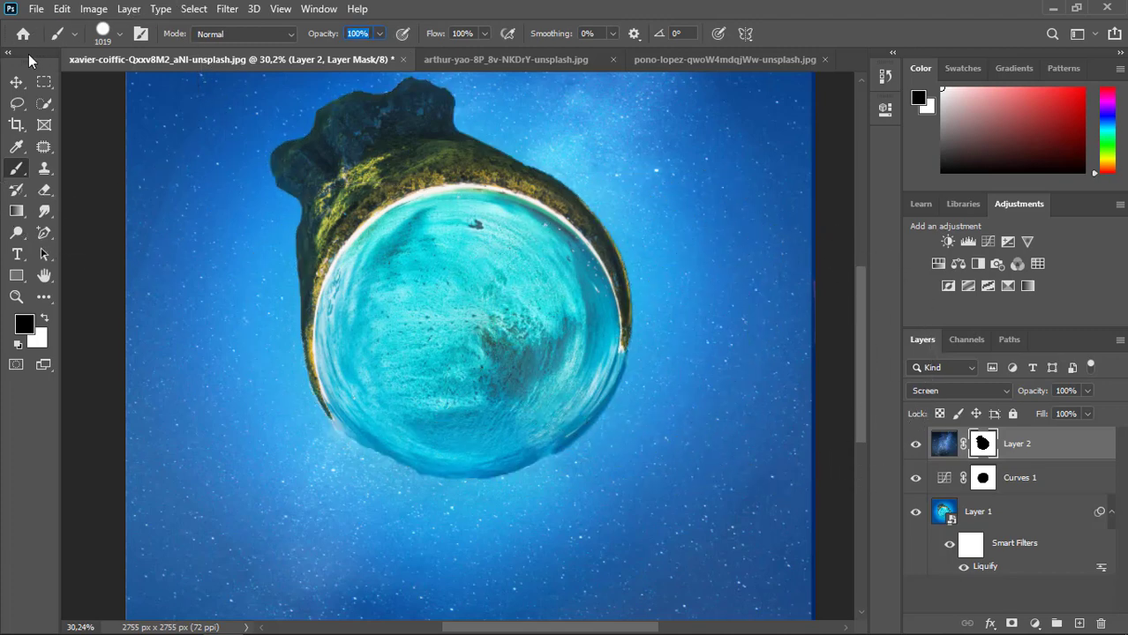
pyautogui.click(17, 82)
pyautogui.scroll(-1, 538, 218)
pyautogui.scroll(1, 569, 260)
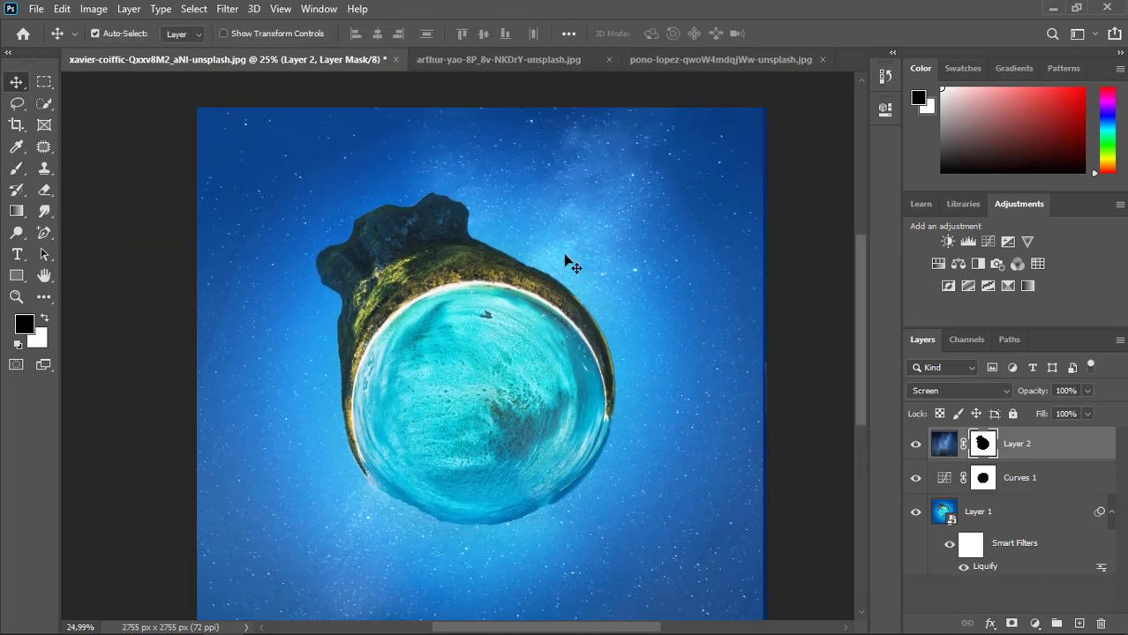
pyautogui.scroll(-1, 618, 284)
pyautogui.scroll(1, 558, 288)
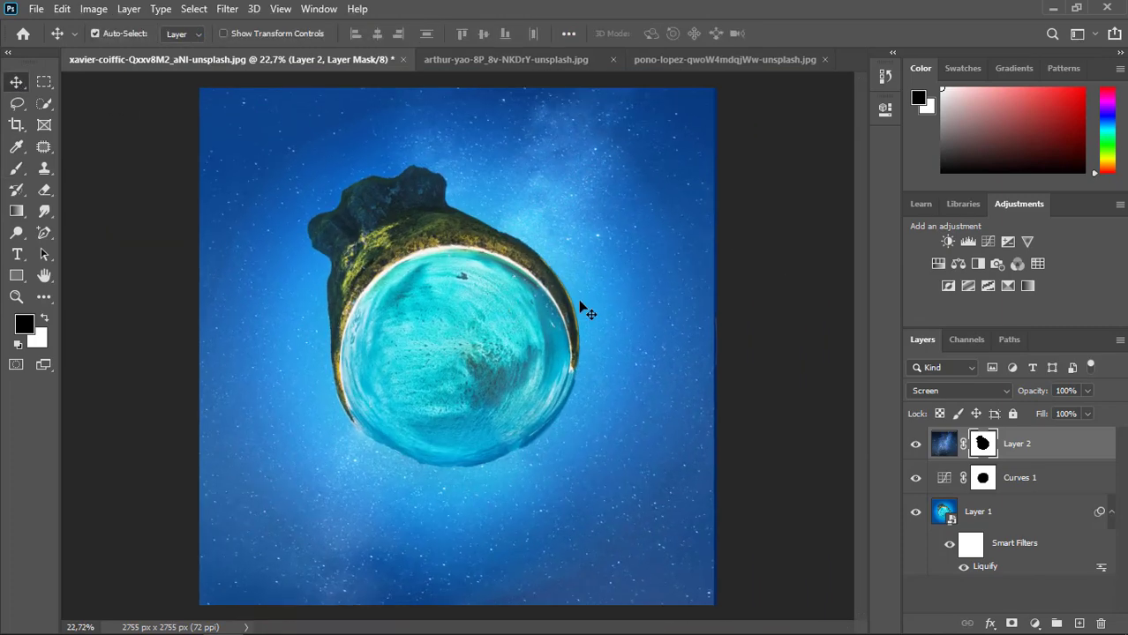